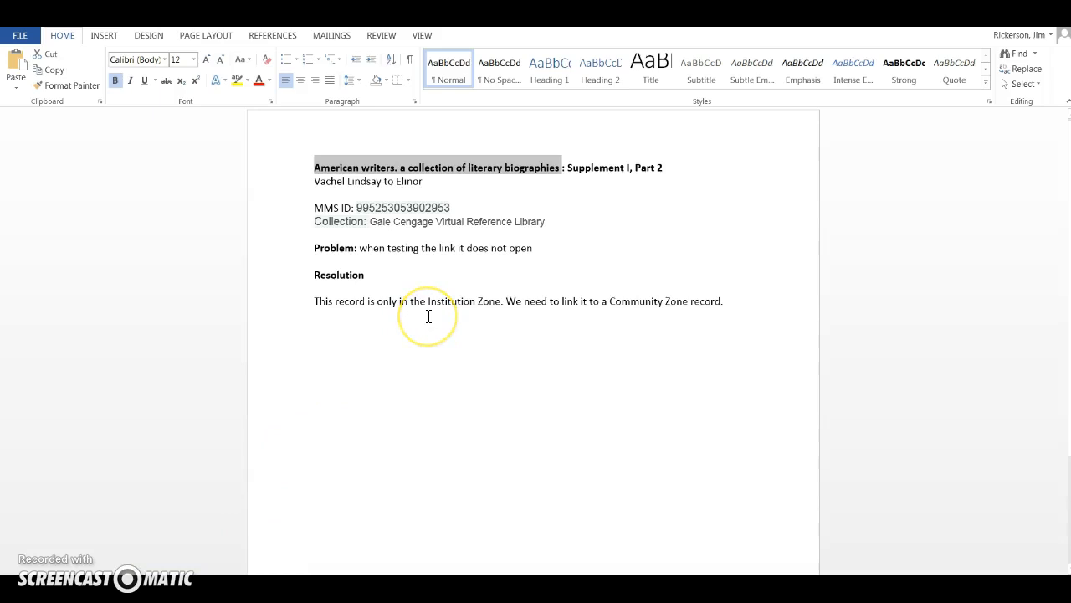
- Switch to Alma and activate the American writers portfolio "Supplement I, Part 2 Vachel Lindsay to Elinor Wylie" from the portfolio list
left_click_drag(525, 304, 719, 309)
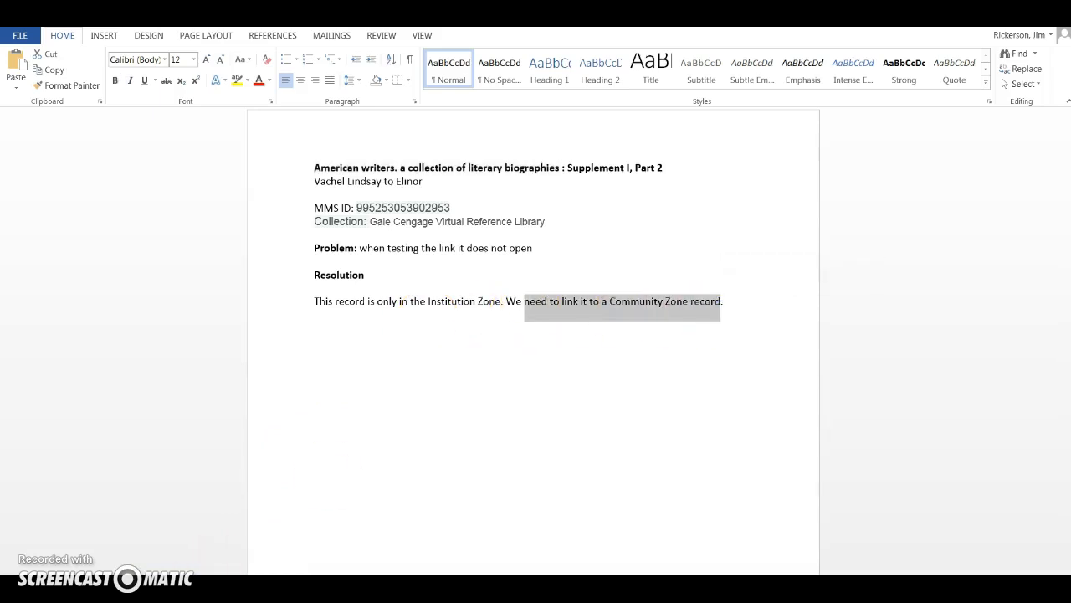
left_click(197, 589)
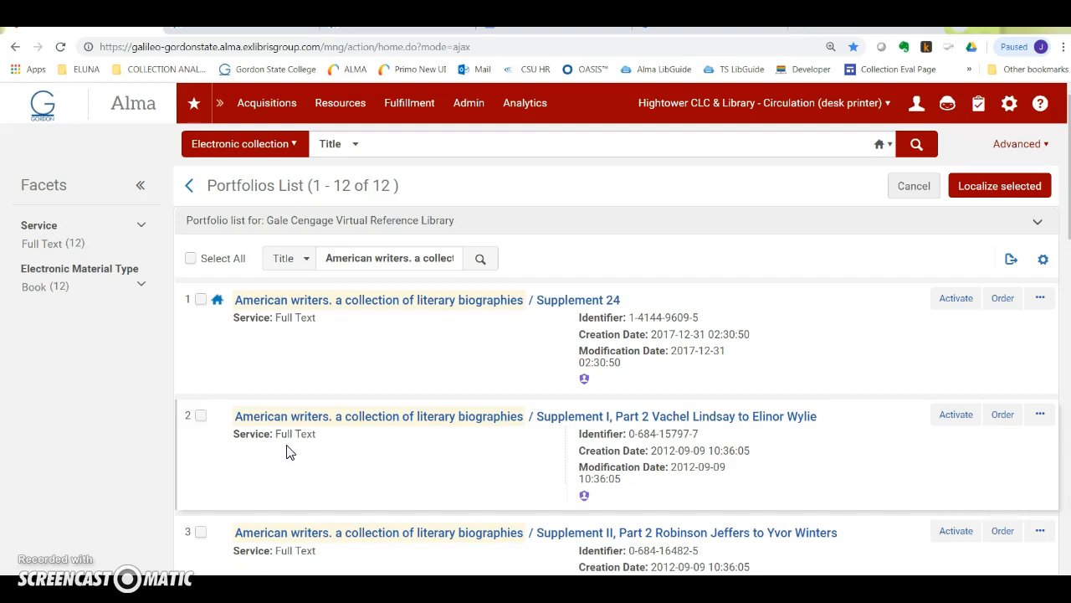
left_click(200, 416)
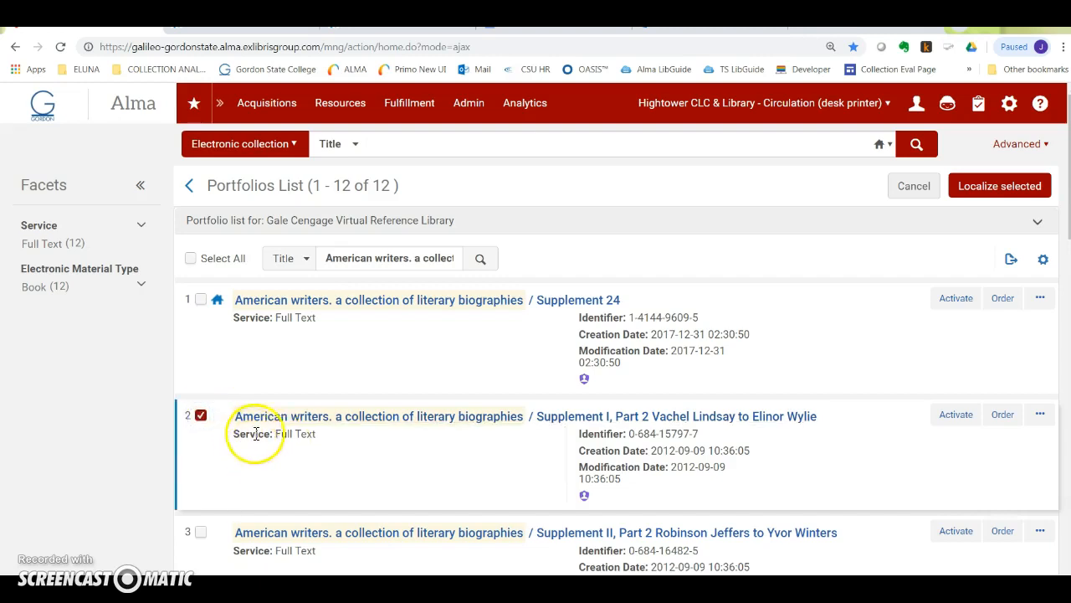
left_click(957, 415)
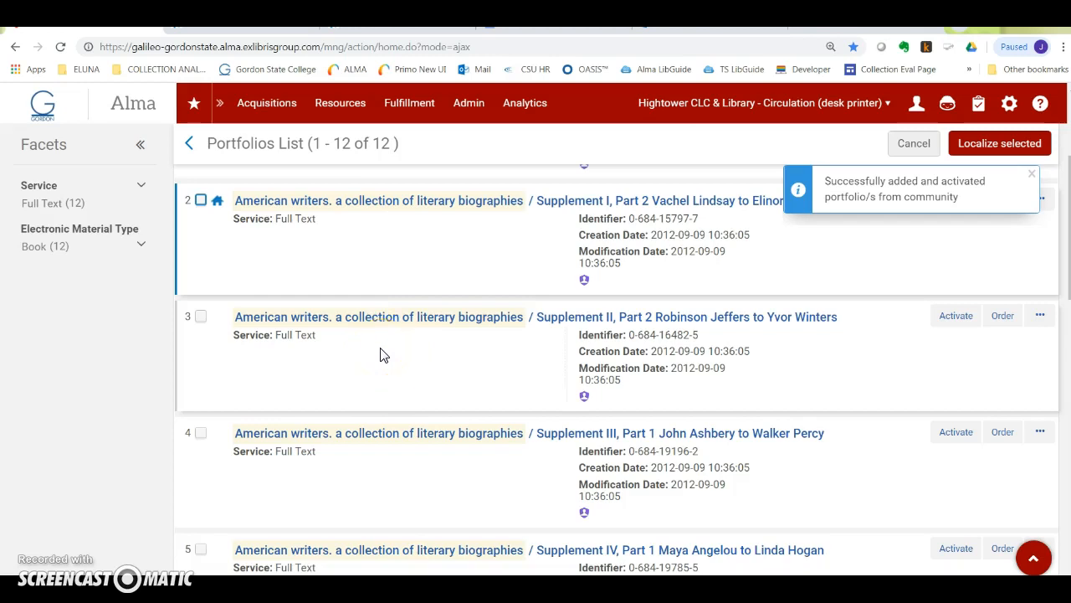
- View the institution record of the Supplement I, Part 2 portfolio and open that portfolio for editing
scroll(380, 355, "up", 2)
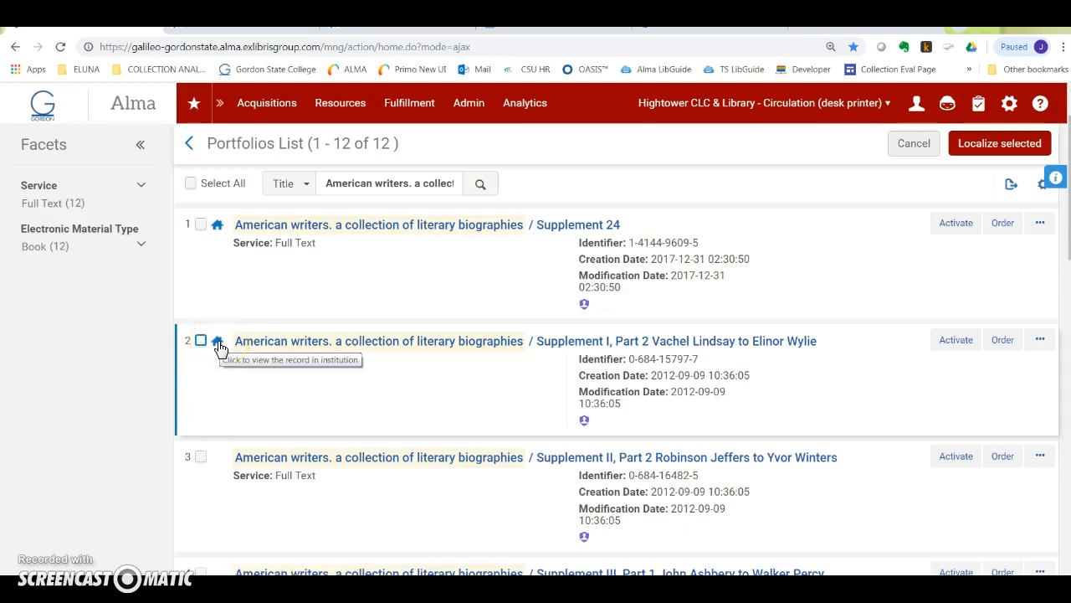
left_click(1040, 343)
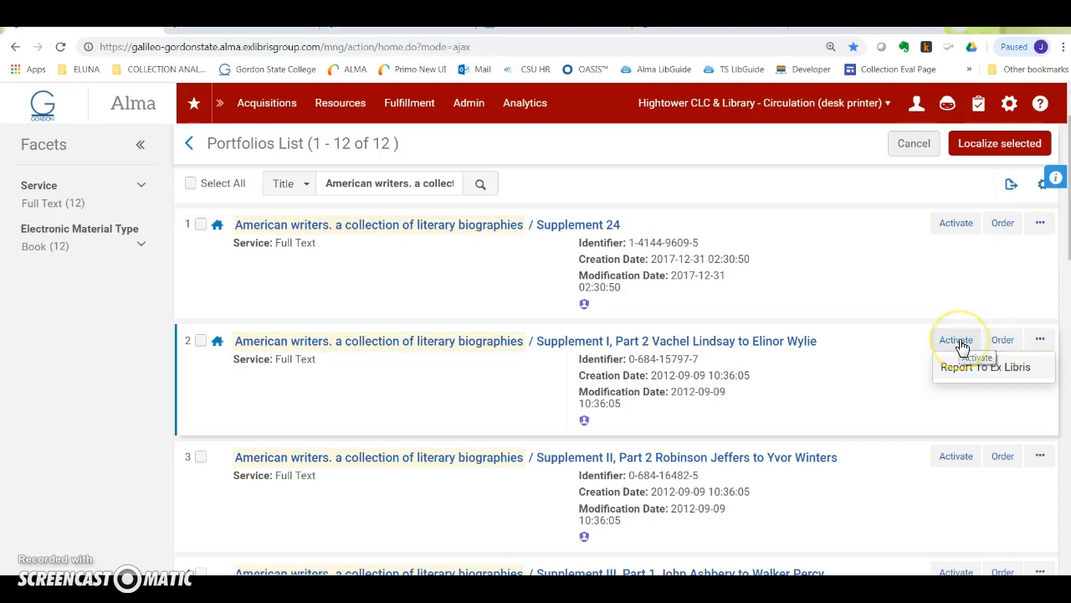
left_click(217, 343)
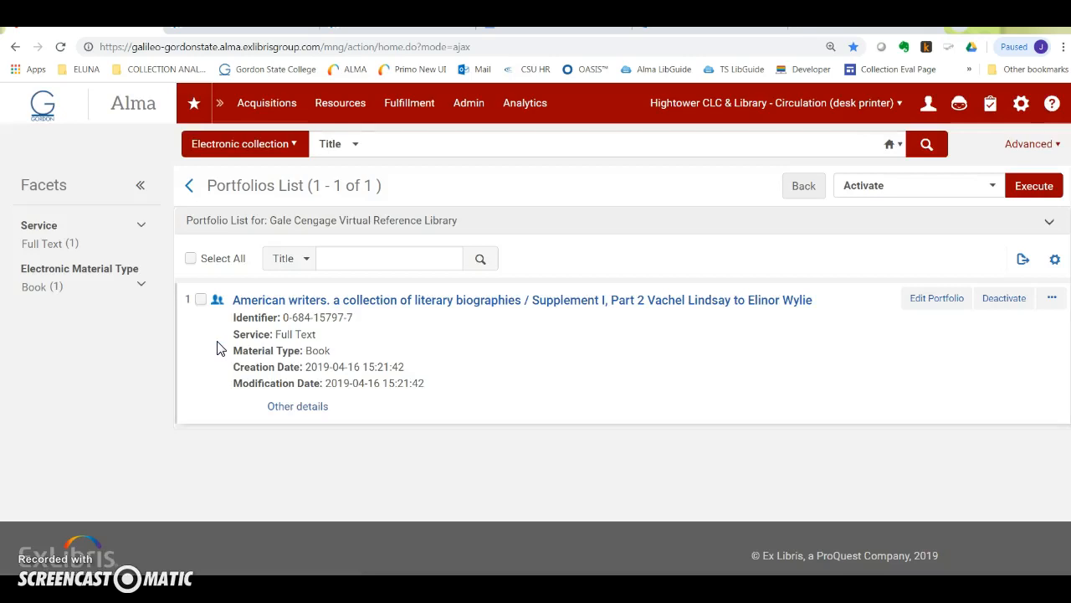
left_click(952, 307)
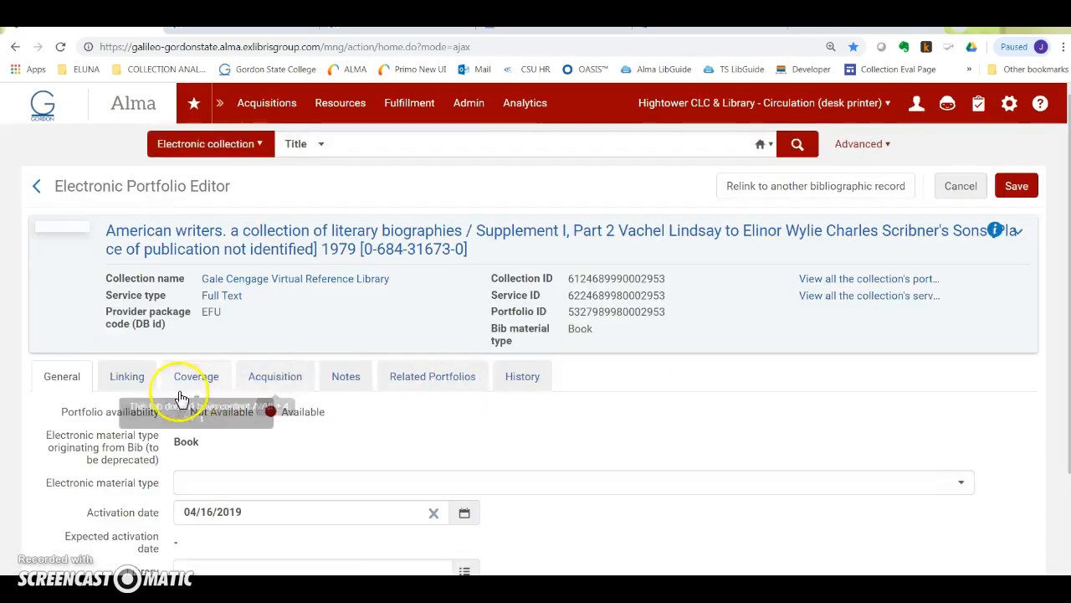
- Test access from the portfolio's linking settings by opening its Gale Cengage Virtual Reference Library full text, and return to the portfolio editor
left_click(134, 377)
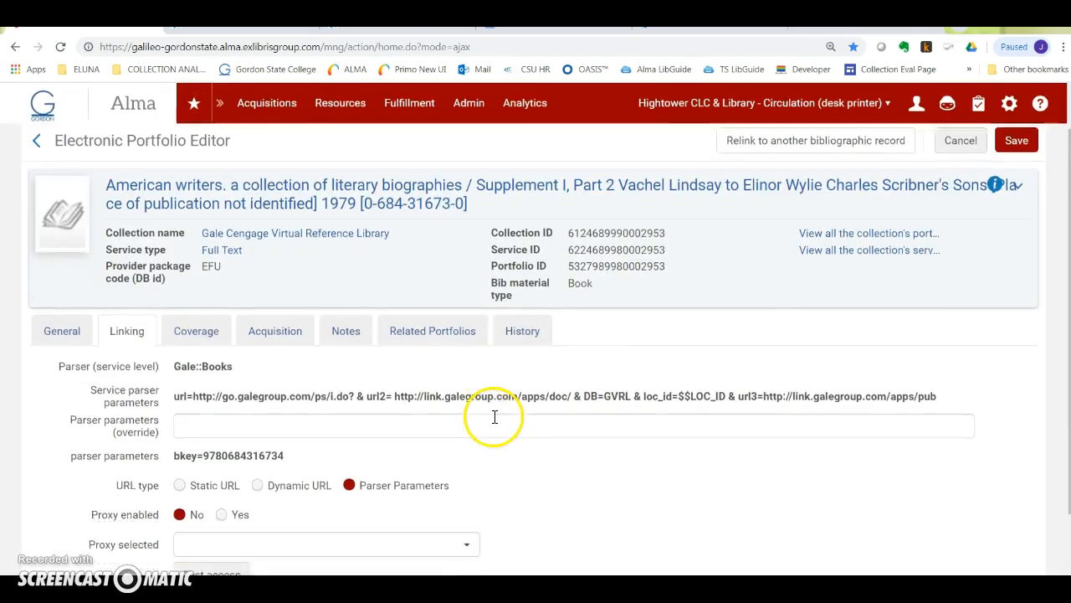
scroll(494, 419, "down", 1)
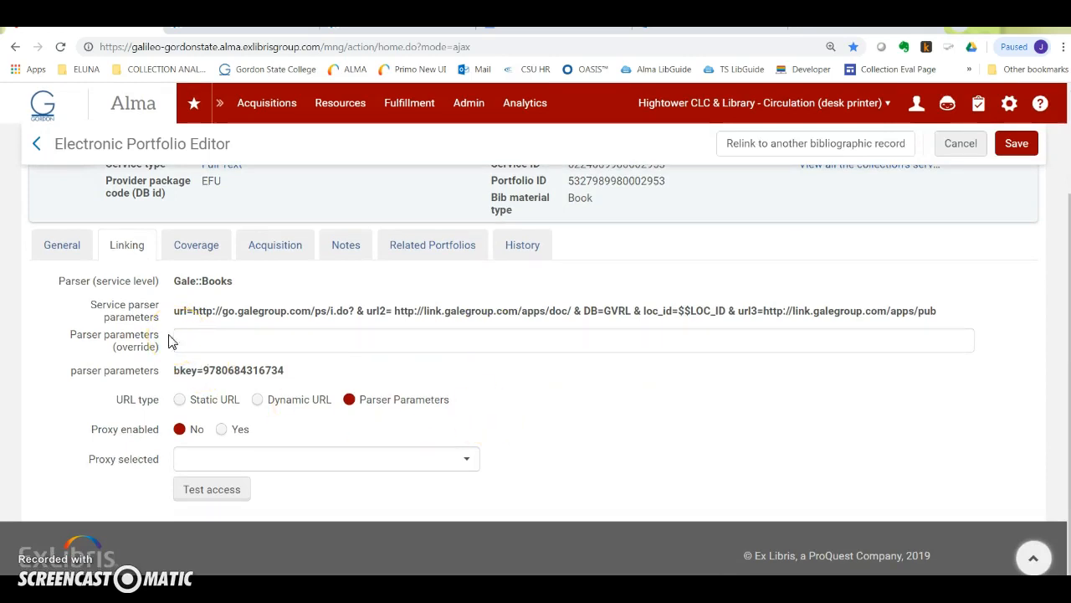
left_click(214, 492)
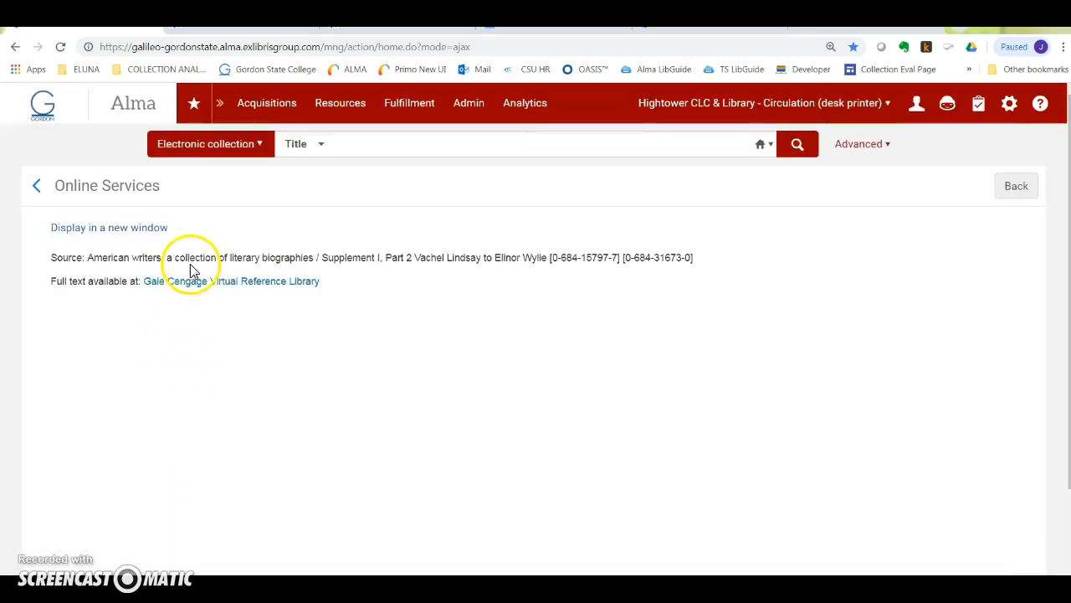
left_click(215, 284)
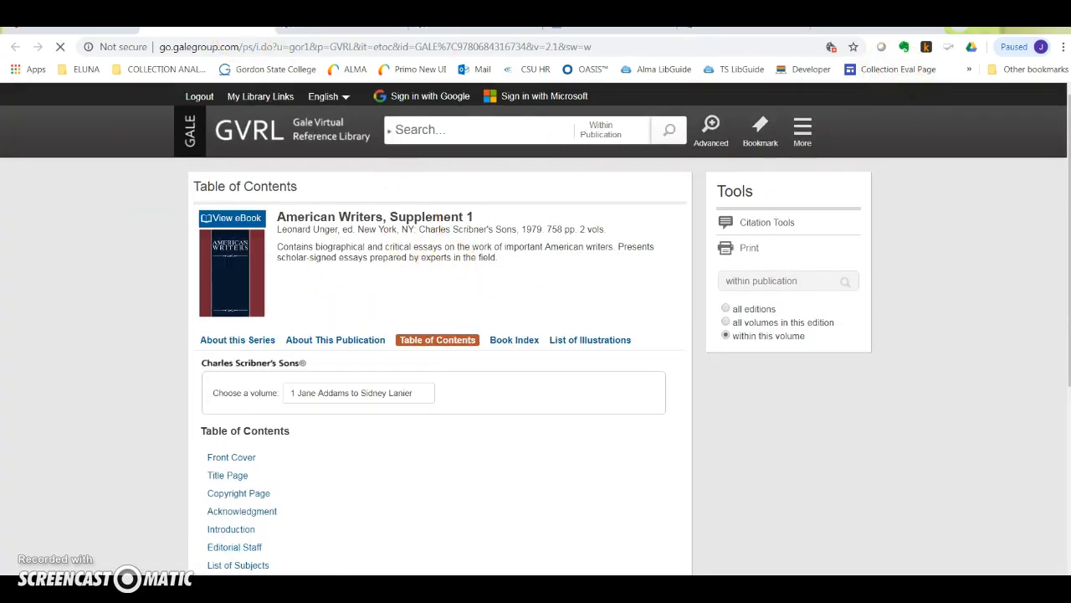
left_click(258, 34)
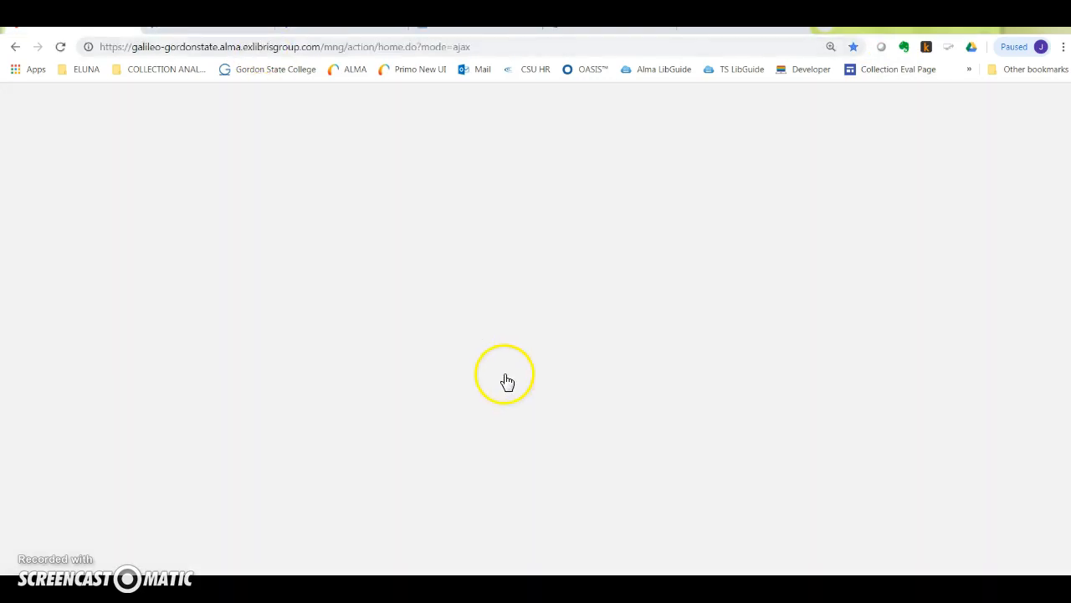
left_click(16, 49)
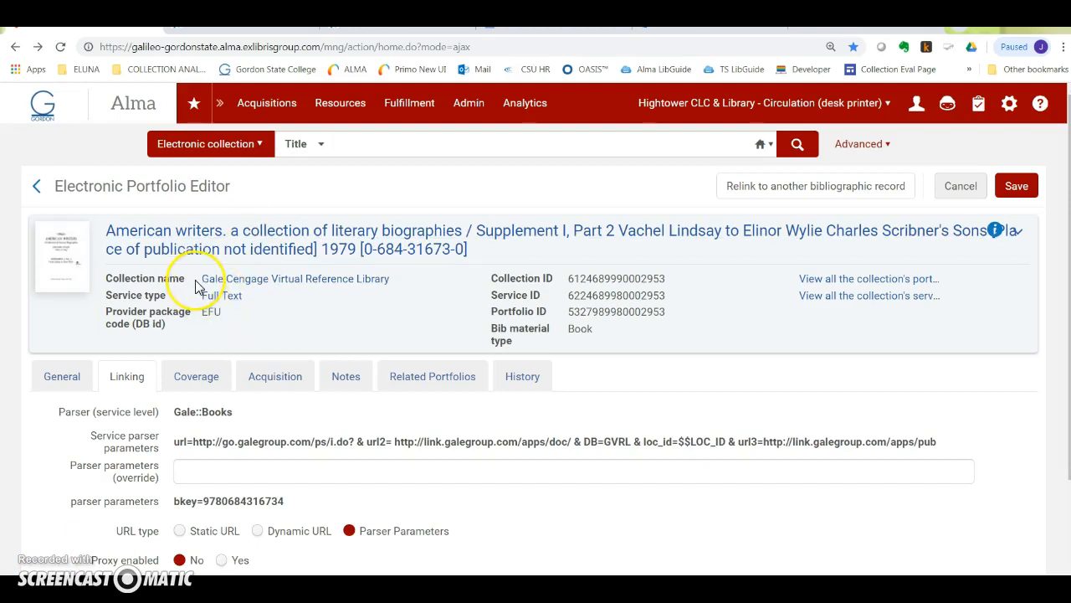
- Copy the portfolio's Collection ID and paste it into the Word document several lines below the resolution text
left_click_drag(198, 287, 390, 280)
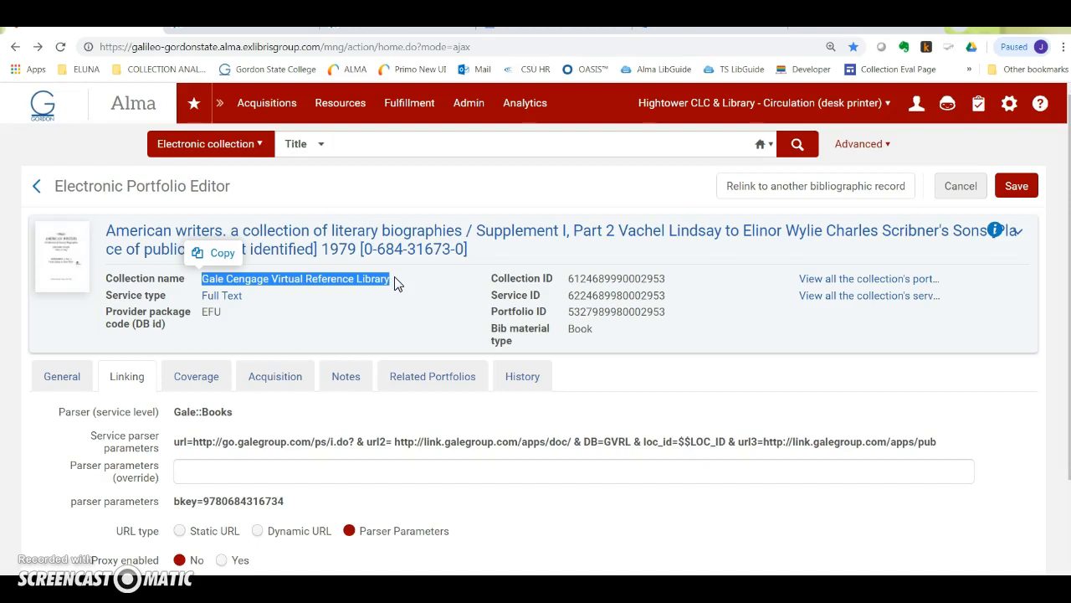
left_click_drag(566, 279, 669, 285)
key("ctrl+c")
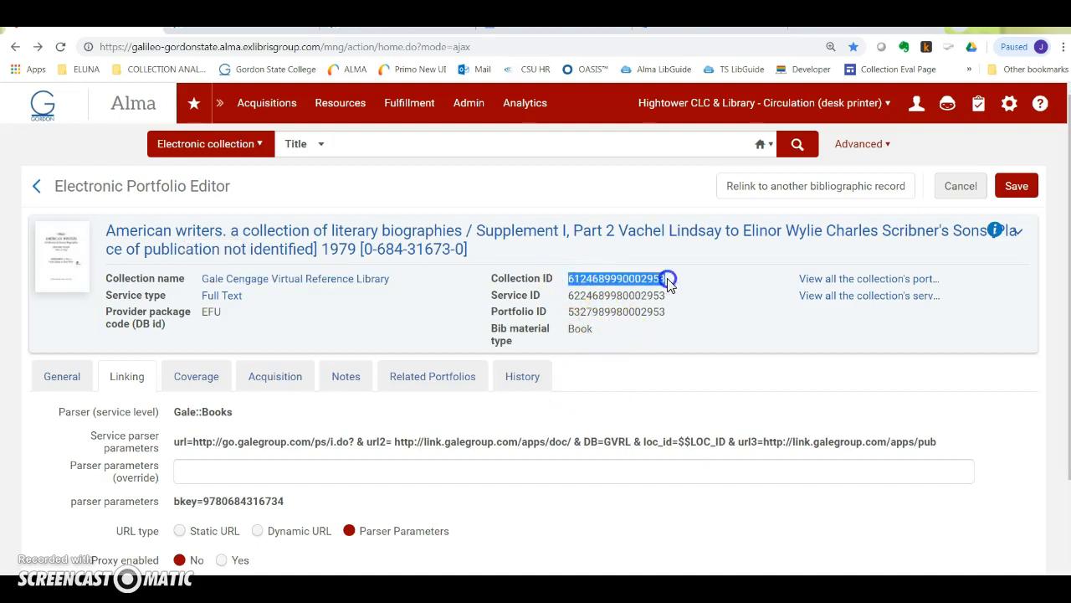
key("alt+Tab")
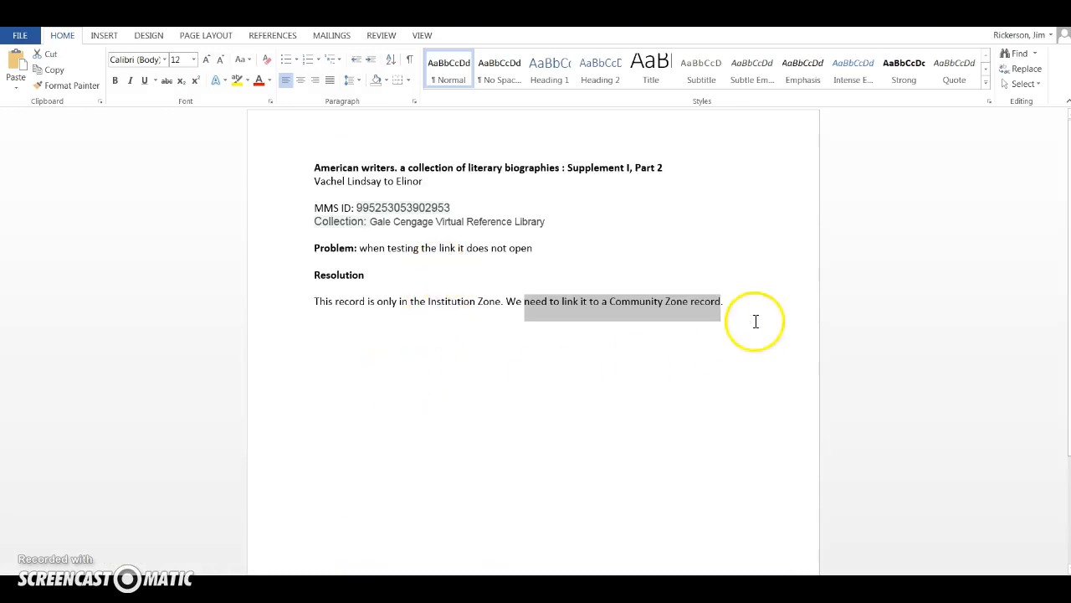
left_click(741, 306)
key("Return")
key("Return")
key("Return")
key("Return")
key("Return")
key("Return")
key("ctrl+v")
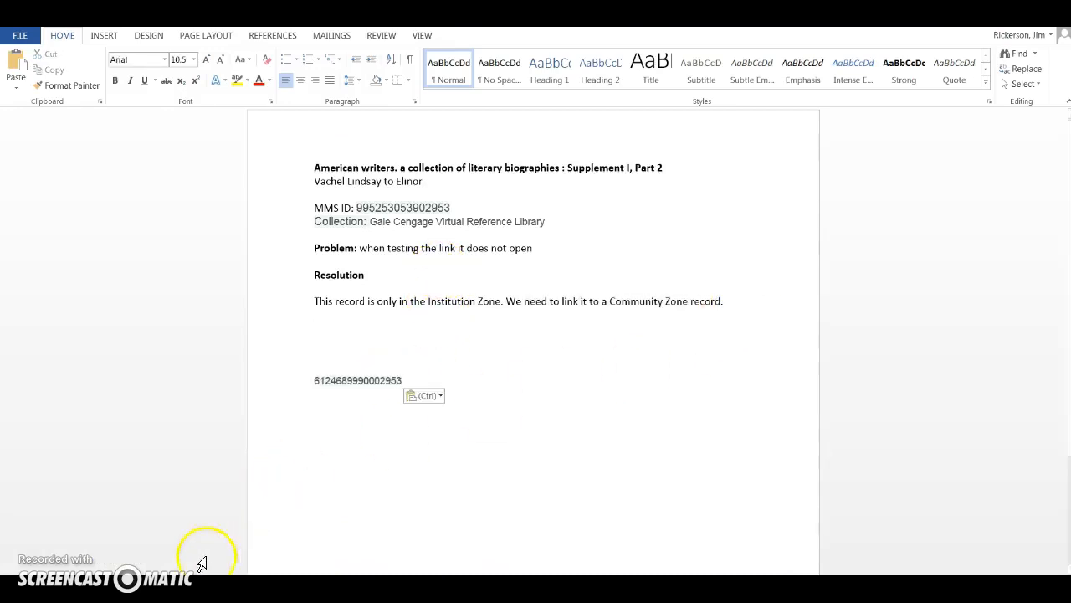
- Back in Alma, search electronic collections by title for "Gale Cengage Virtual Reference Library" in the Community Zone and the Institution Zone
key("alt+Tab")
left_click(288, 105)
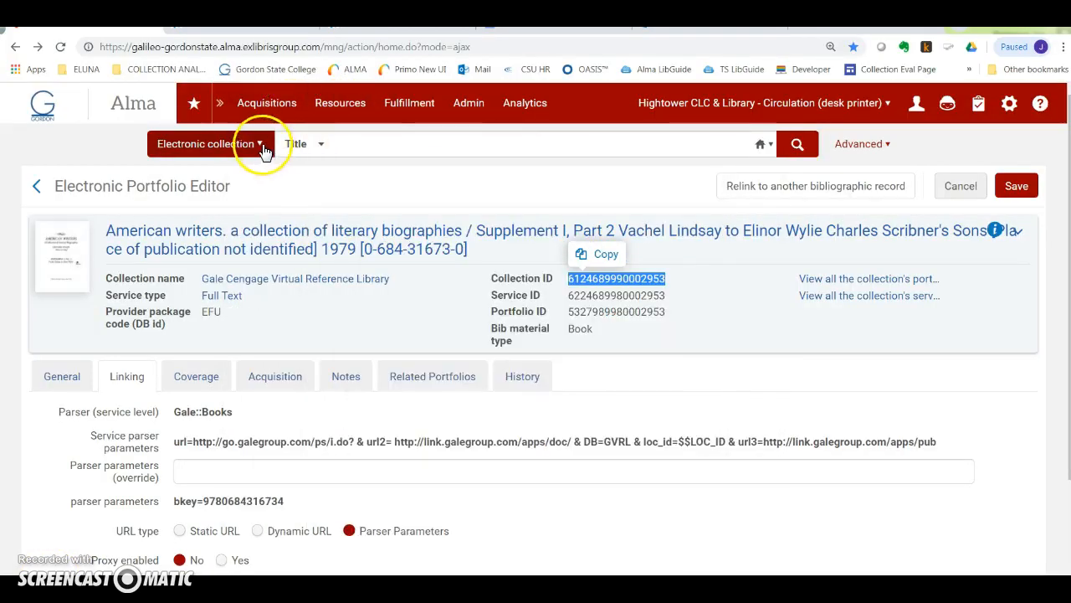
left_click(258, 144)
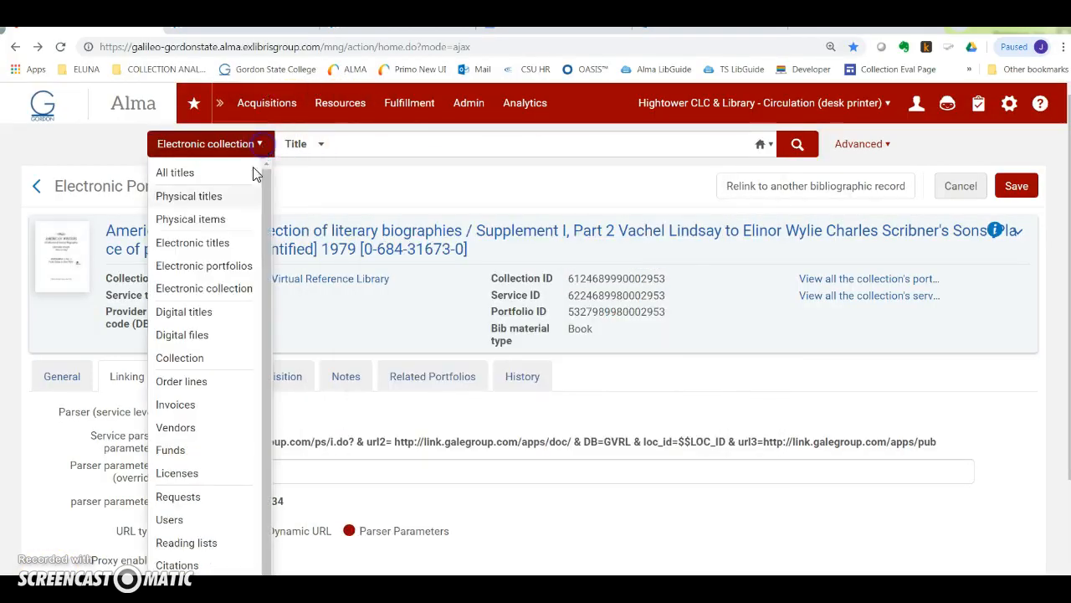
left_click(188, 288)
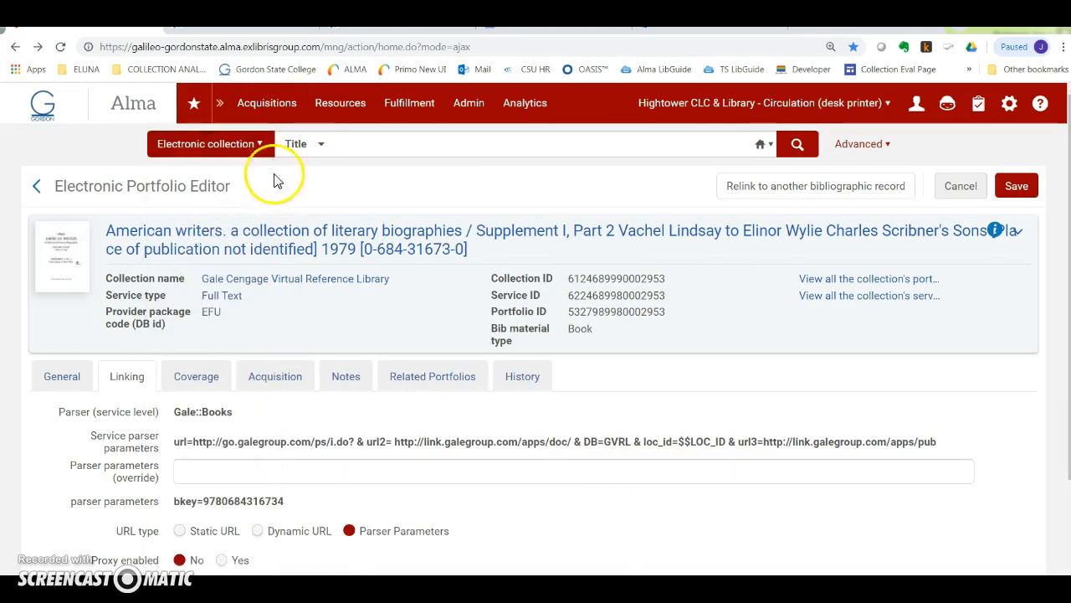
left_click(363, 143)
left_click(431, 174)
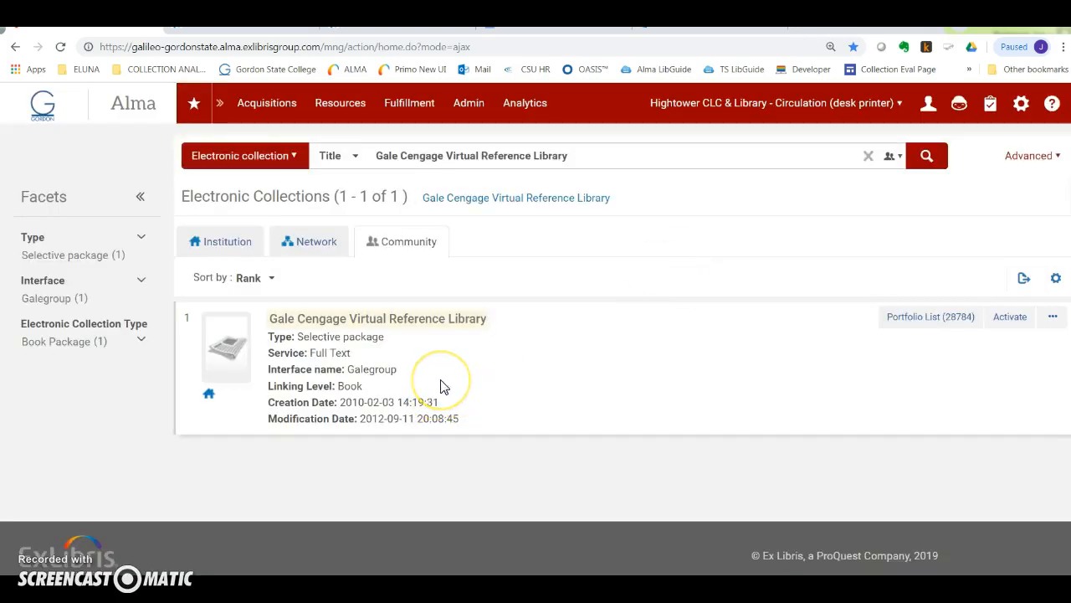
left_click(222, 243)
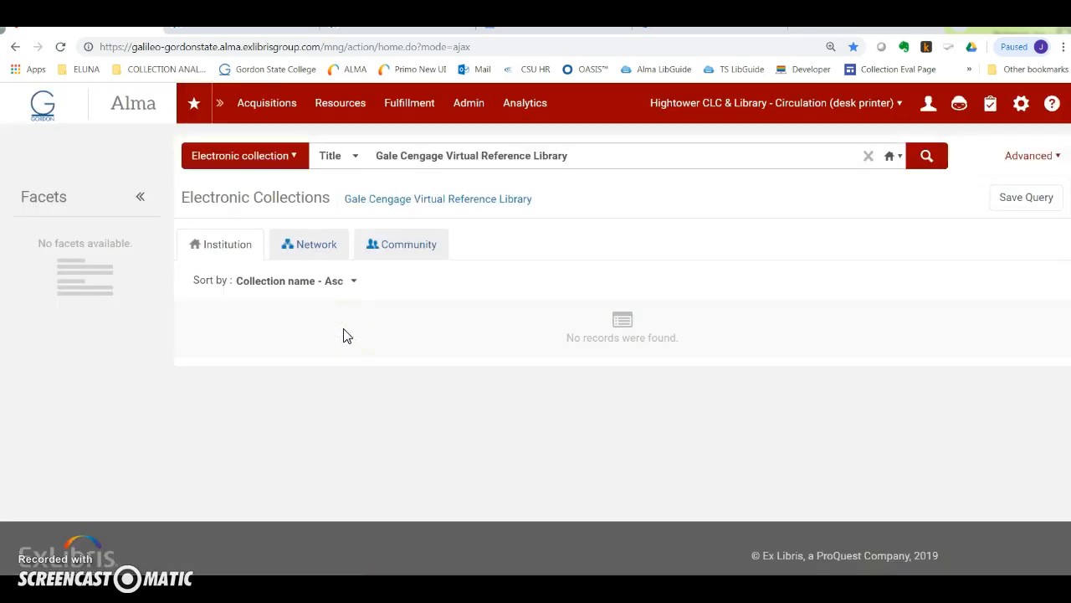
- Shorten the title query to "Gale Virtual Reference Library" and search the institution's electronic collections again
left_click(404, 156)
key("Delete")
key("Delete")
key("Delete")
key("Delete")
key("Delete")
key("Delete")
key("Delete")
key("Delete")
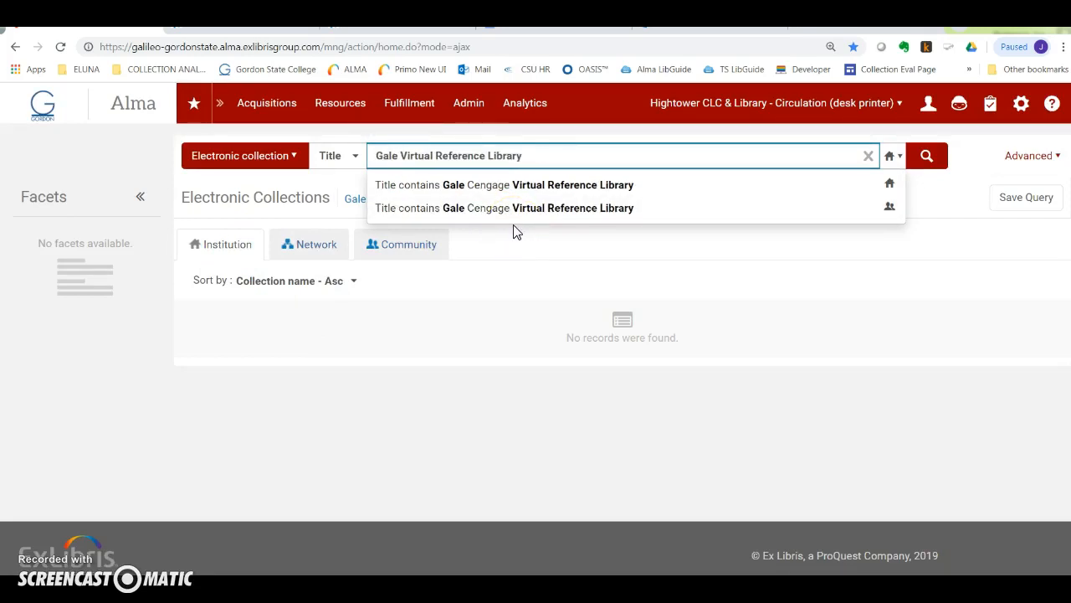
key("Return")
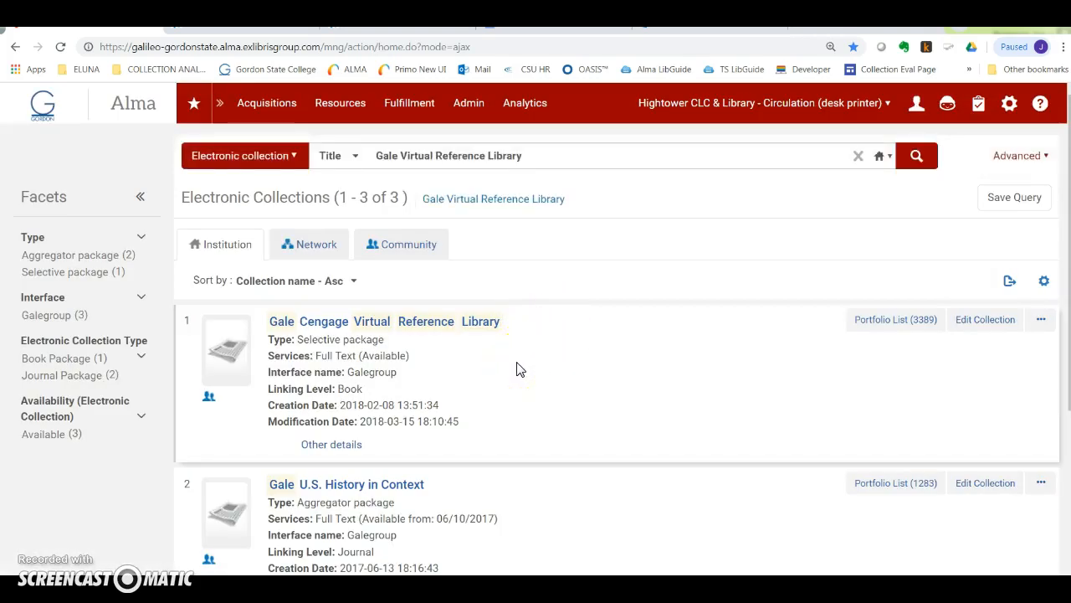
- From the Gale Cengage Virtual Reference Library portfolio list, test access to the American writers Supplement I, Part 2 portfolio and close the opened full text
scroll(516, 369, "down", 1)
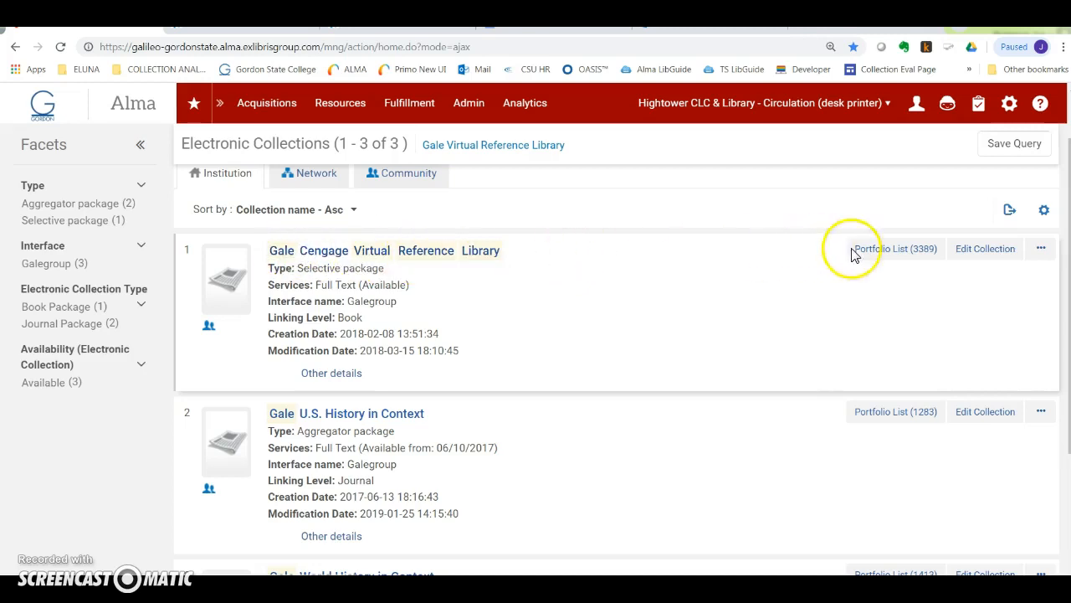
left_click(913, 251)
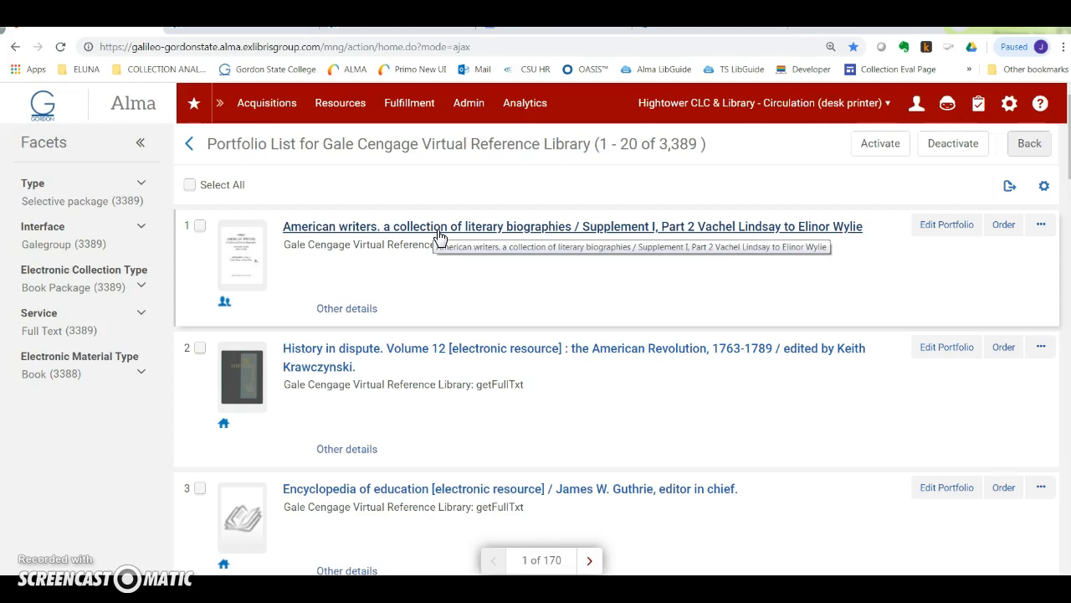
left_click(1041, 224)
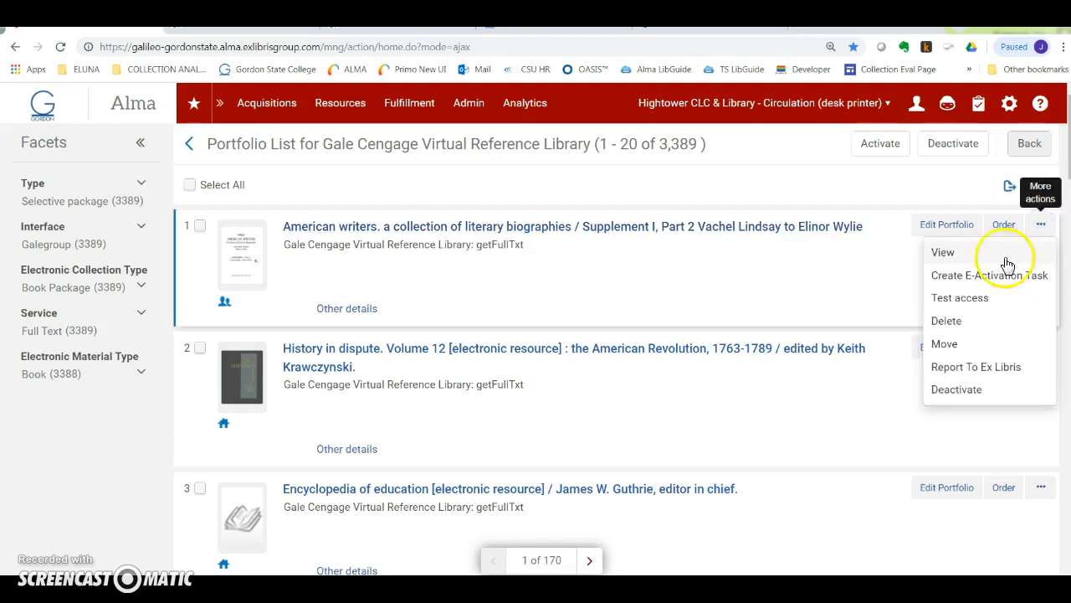
left_click(958, 298)
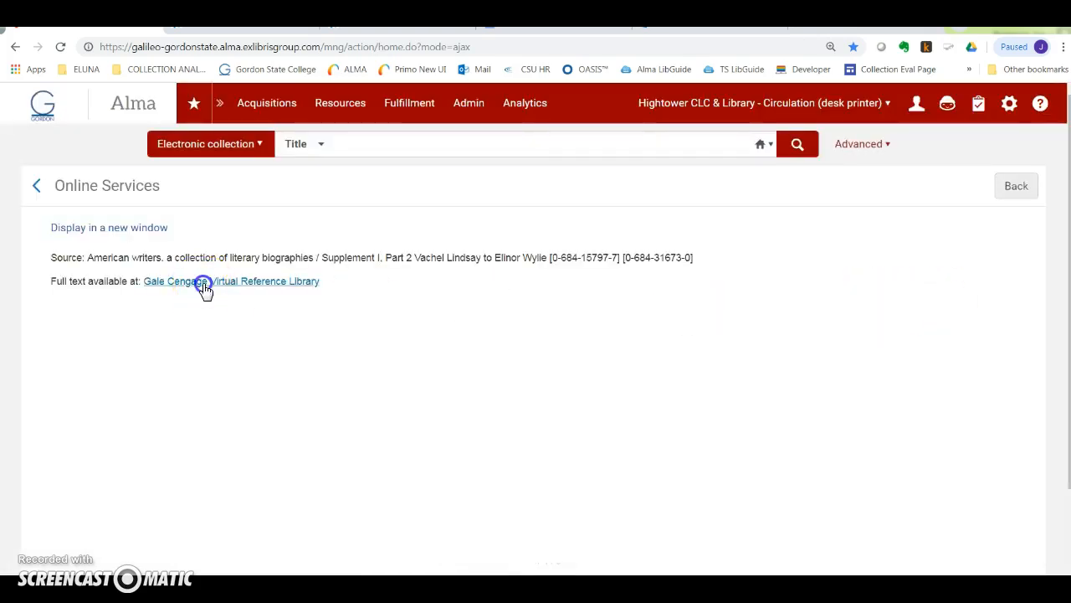
left_click(205, 285)
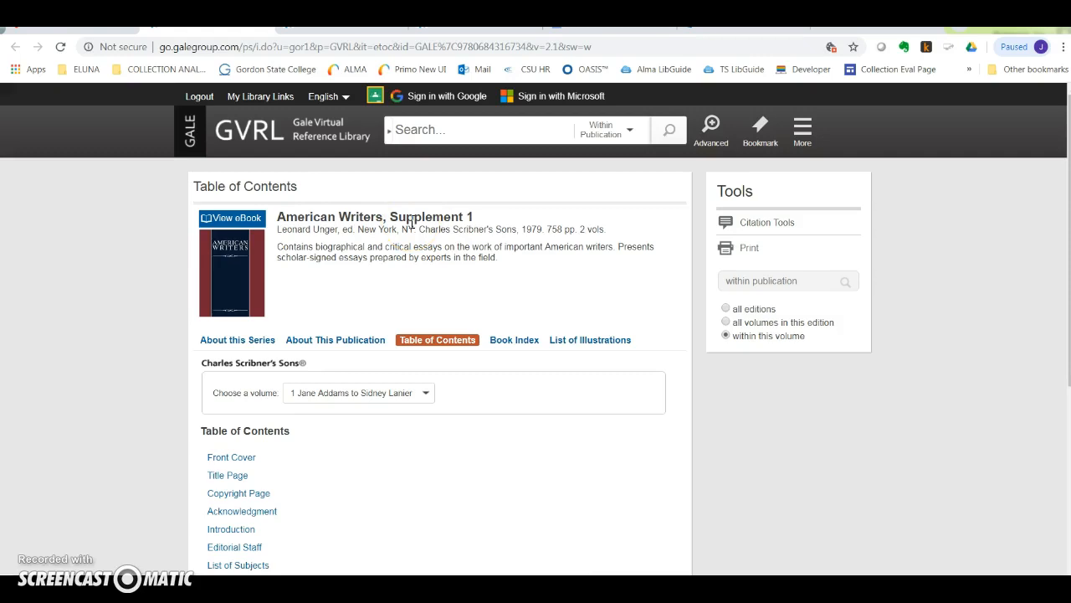
left_click(263, 37)
left_click(263, 29)
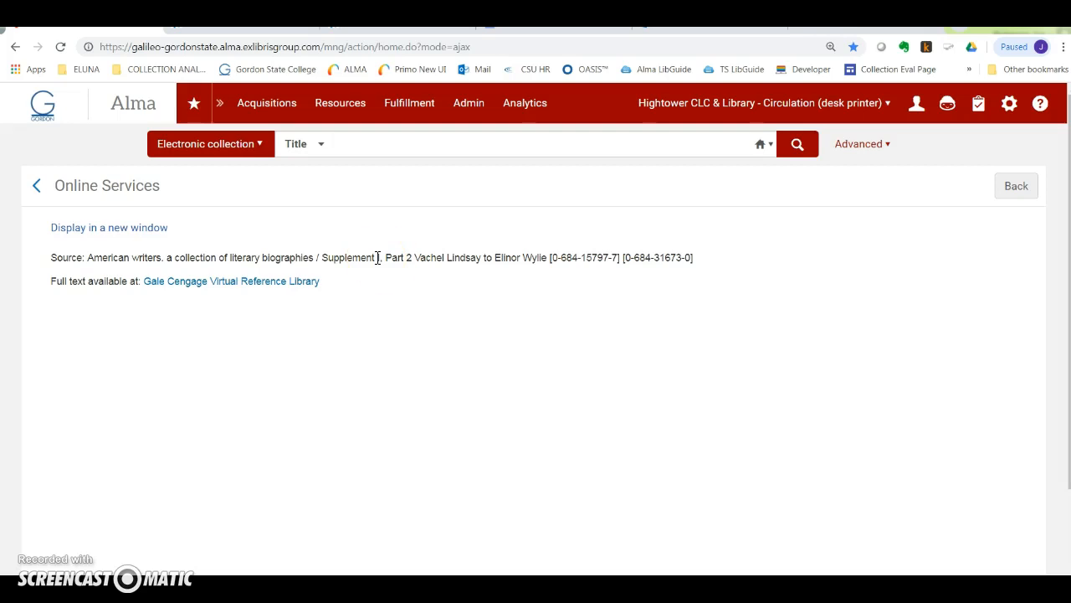
- Open the Gale Cengage Virtual Reference Library full text for Supplement I, Part 2 and examine its table of contents
double_click(413, 257)
left_click(256, 281)
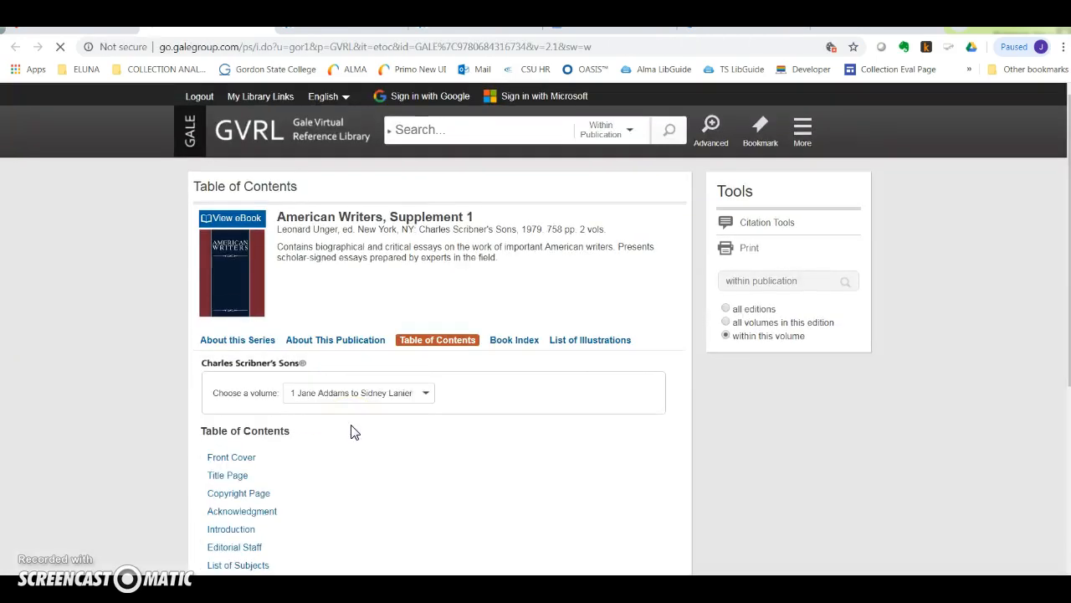
scroll(352, 431, "down", 4)
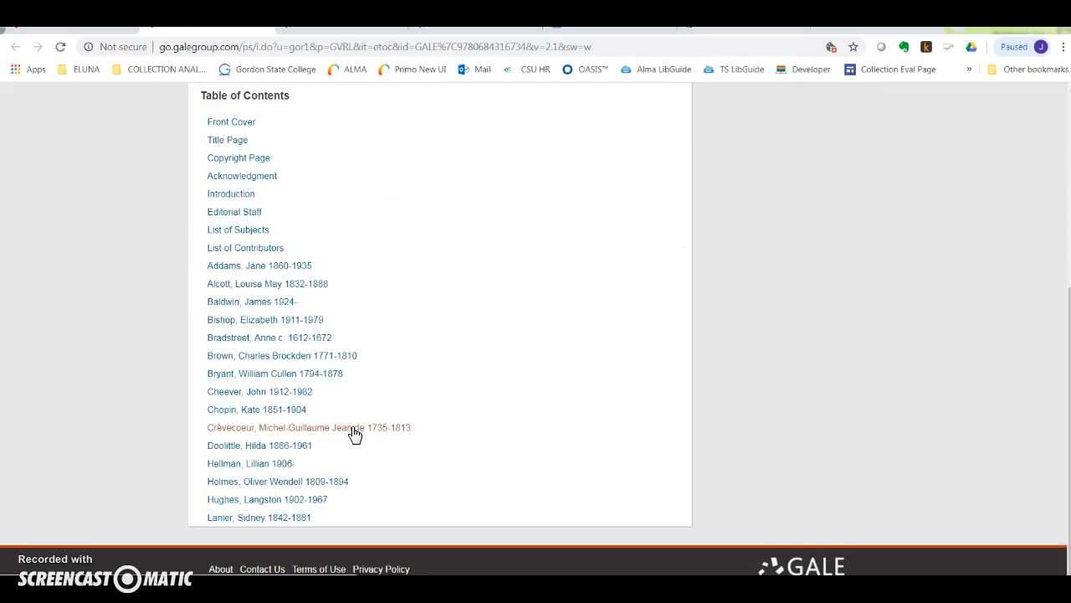
scroll(355, 433, "up", 5)
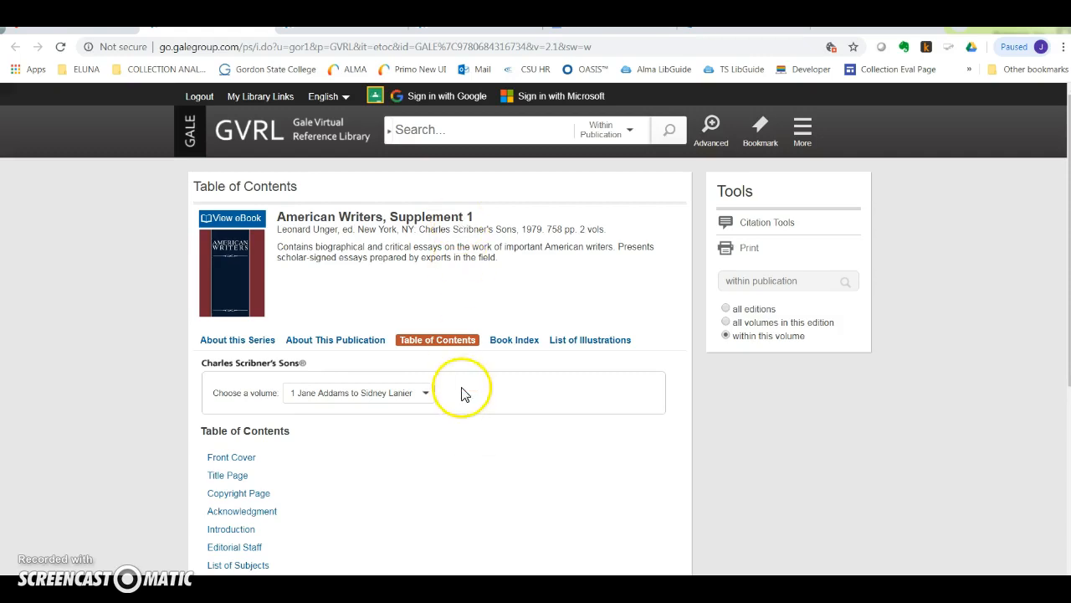
- Switch the ebook to volume 2 Vachel Lindsay to Elinor Wylie and compare its contents and title
left_click(419, 395)
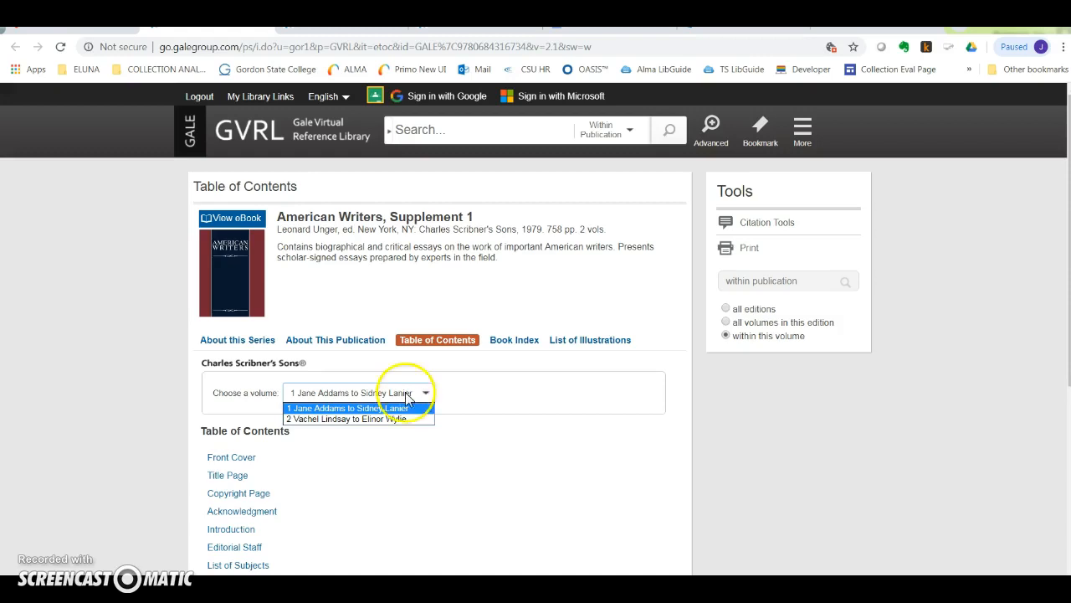
left_click(329, 419)
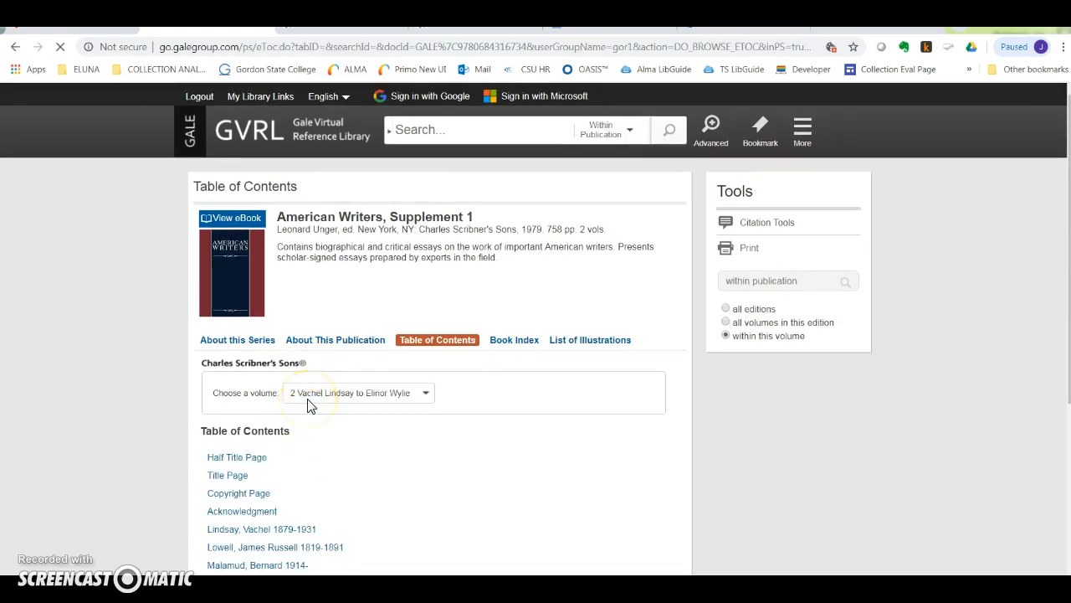
left_click(336, 400)
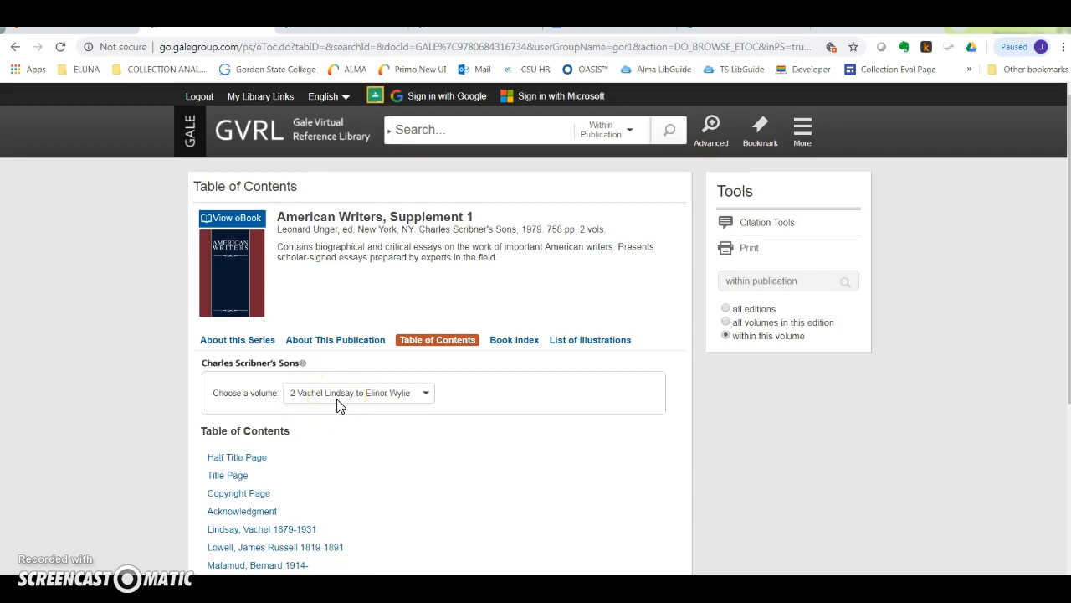
scroll(339, 406, "down", 3)
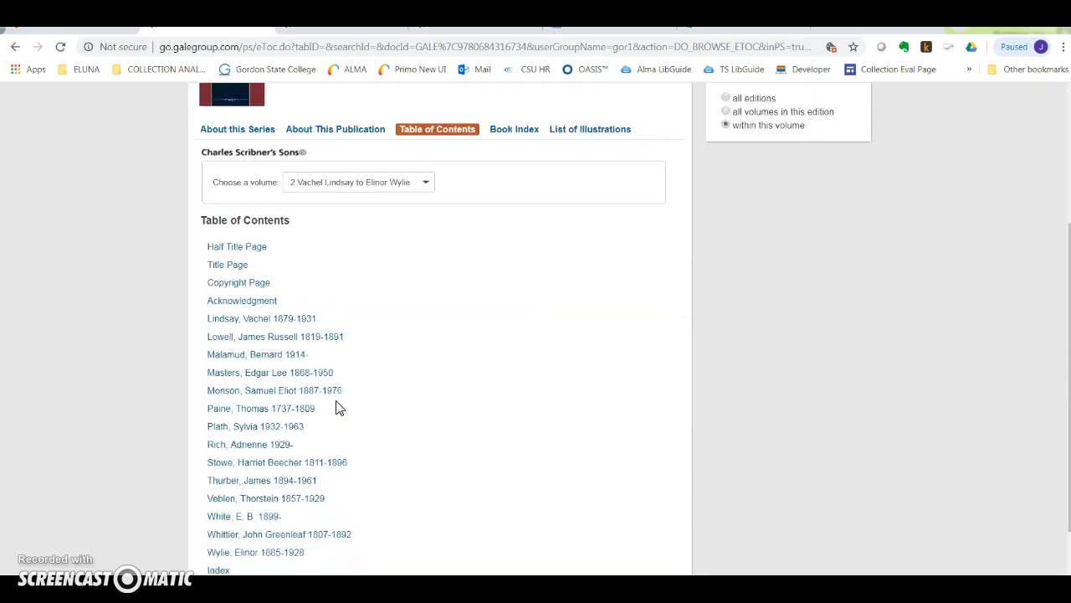
scroll(339, 408, "up", 1)
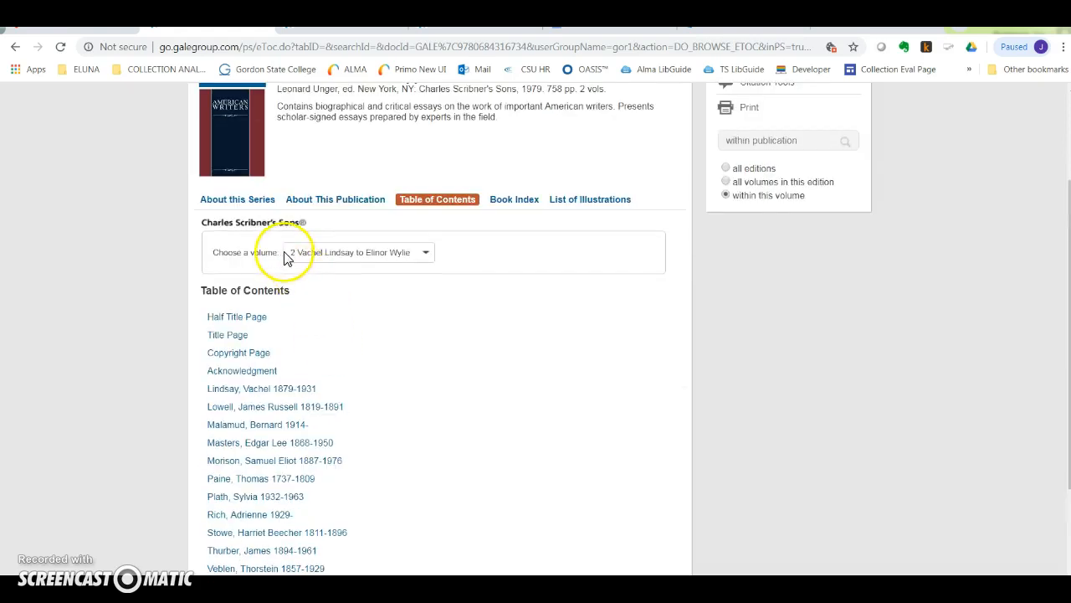
scroll(280, 241, "up", 2)
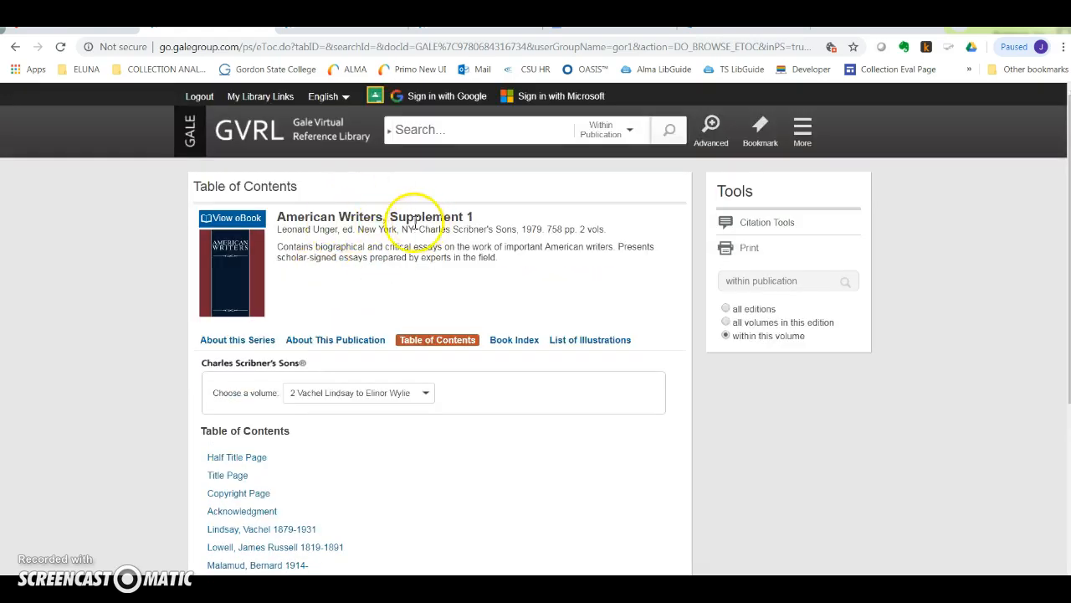
left_click_drag(429, 216, 474, 216)
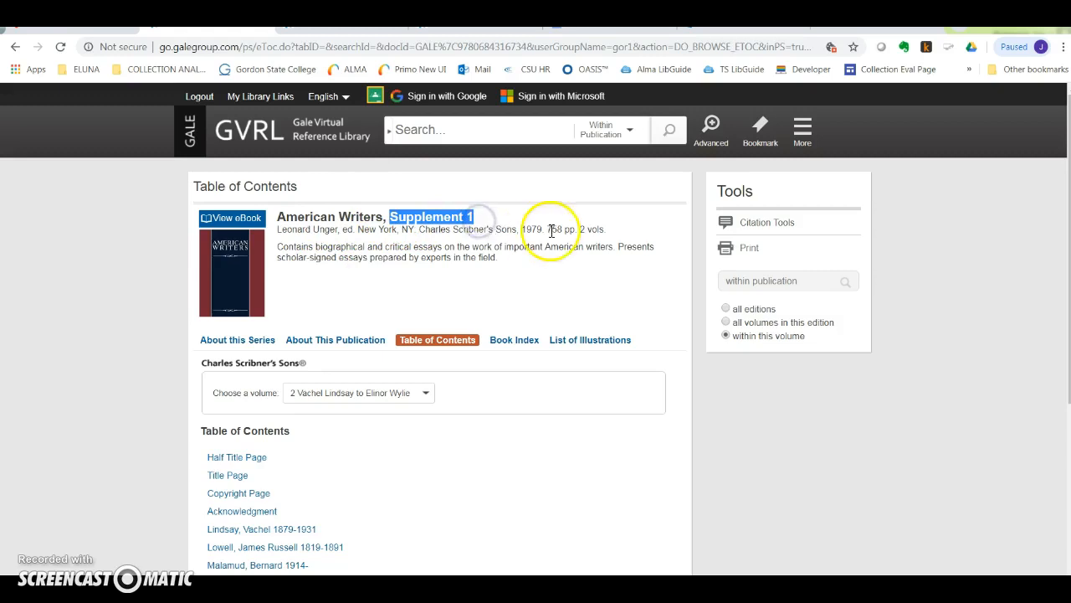
- Return the ebook to volume 1 Jane Addams to Sidney Lanier and review its table of contents
scroll(359, 290, "down", 4)
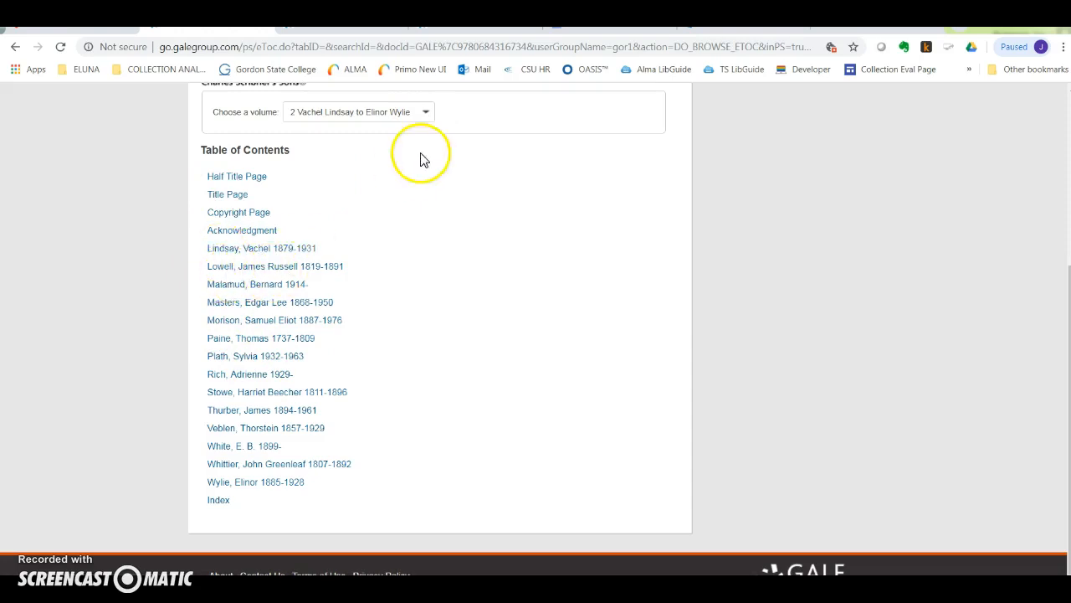
left_click(425, 113)
left_click(383, 127)
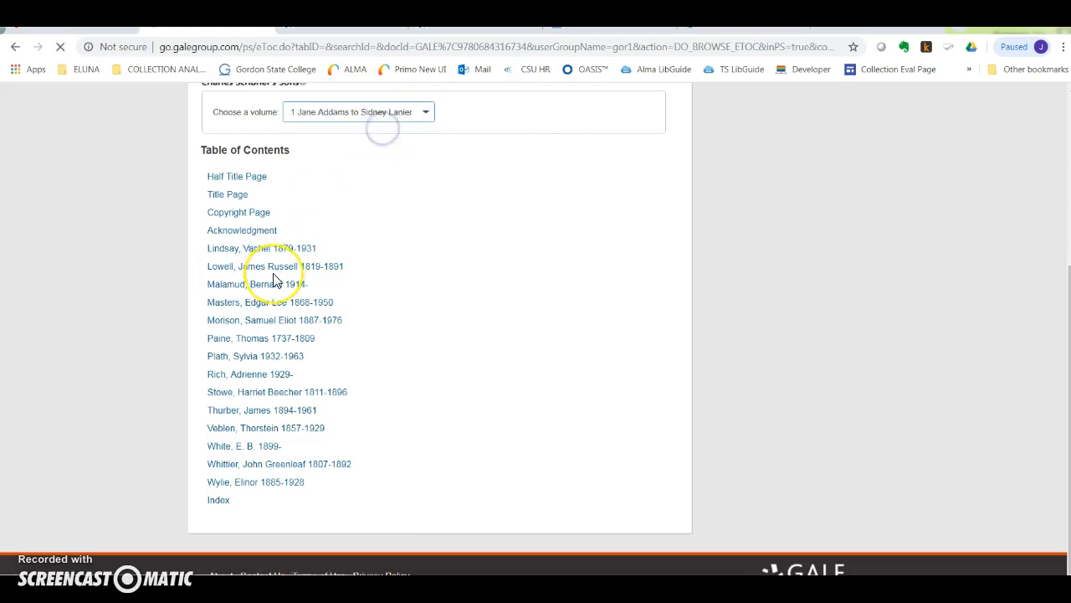
scroll(288, 356, "down", 4)
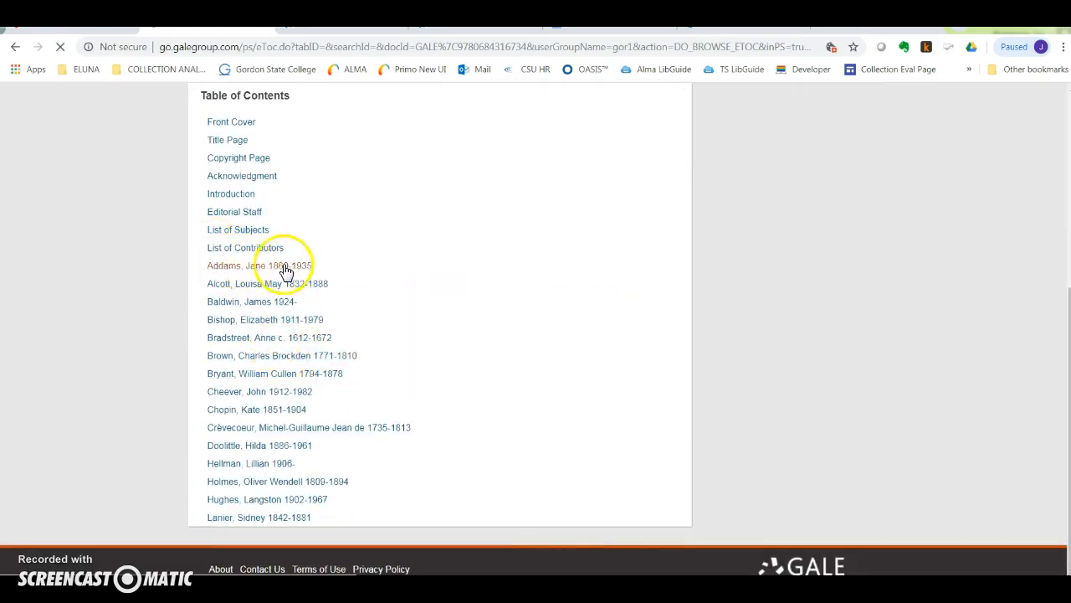
scroll(342, 256, "up", 3)
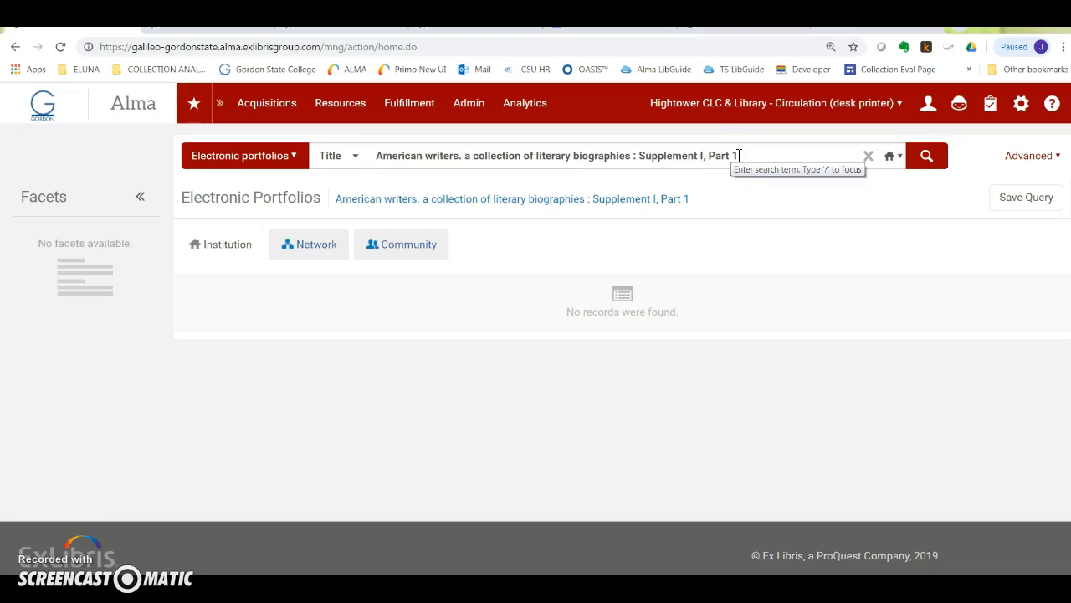
- Back in Alma, check the Supplement I, Part 1 portfolio search in the Network and Community zones, ending in the Institution Zone
left_click(315, 248)
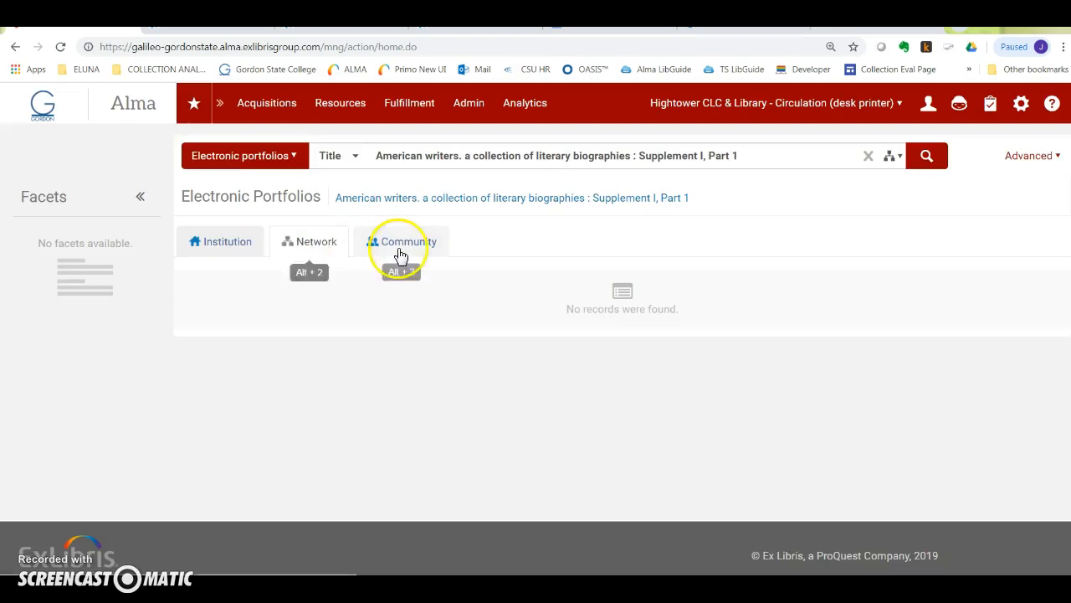
left_click(400, 249)
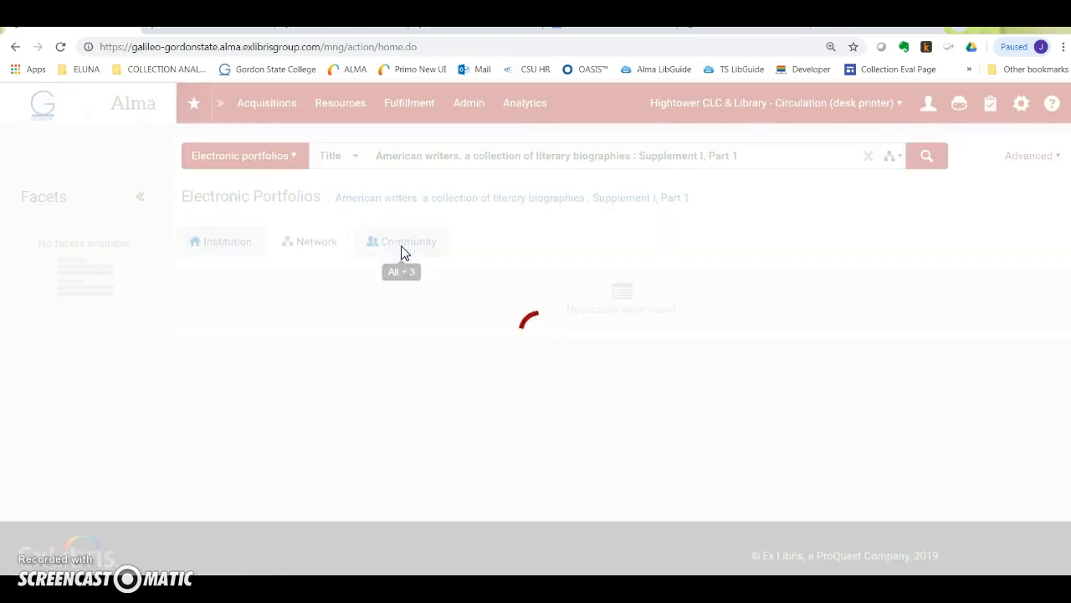
left_click(223, 243)
- Change the title query to end in "Supplement I, Part 2" and search the institution's electronic portfolios
left_click(739, 156)
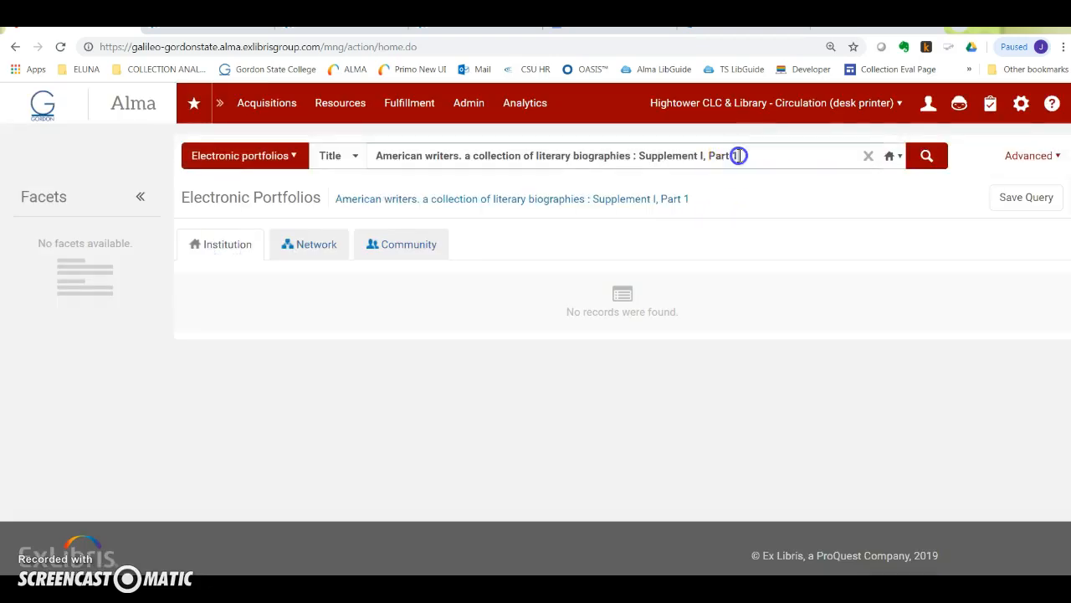
left_click(739, 156)
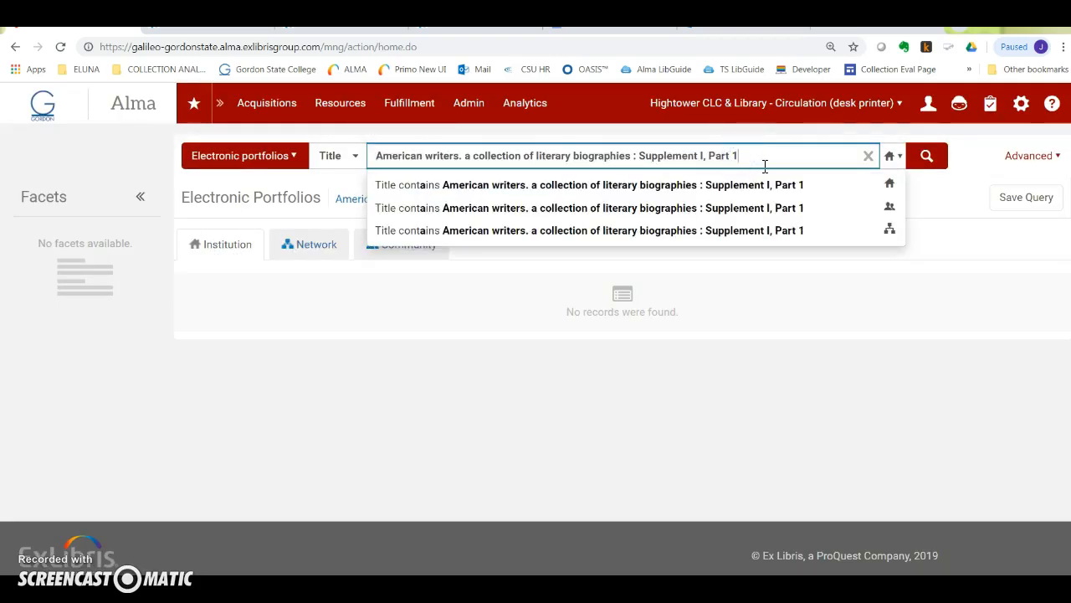
key("BackSpace")
type("2")
key("Return")
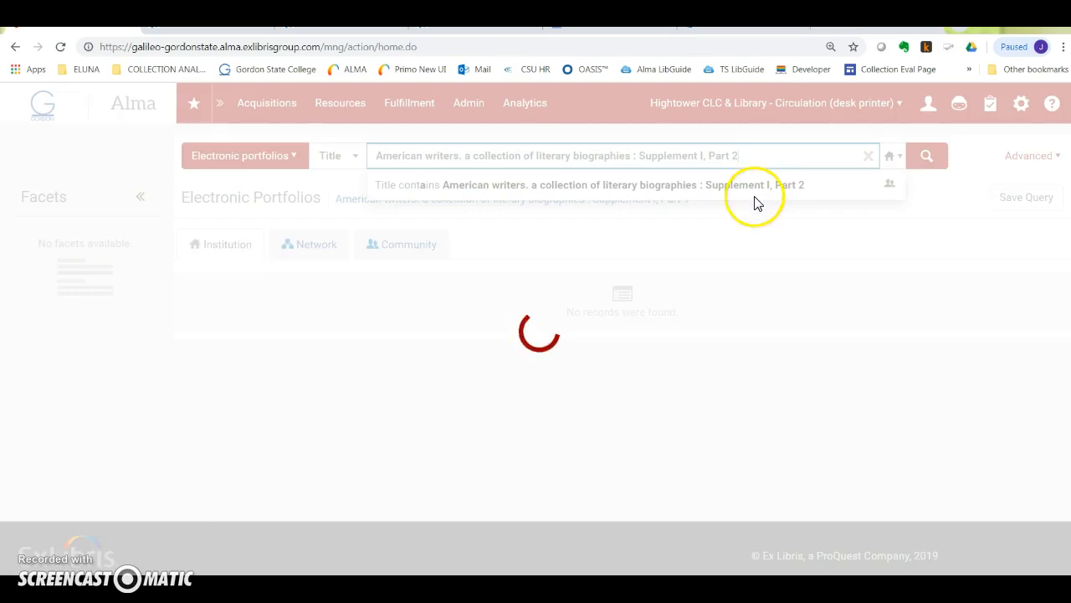
scroll(574, 382, "down", 1)
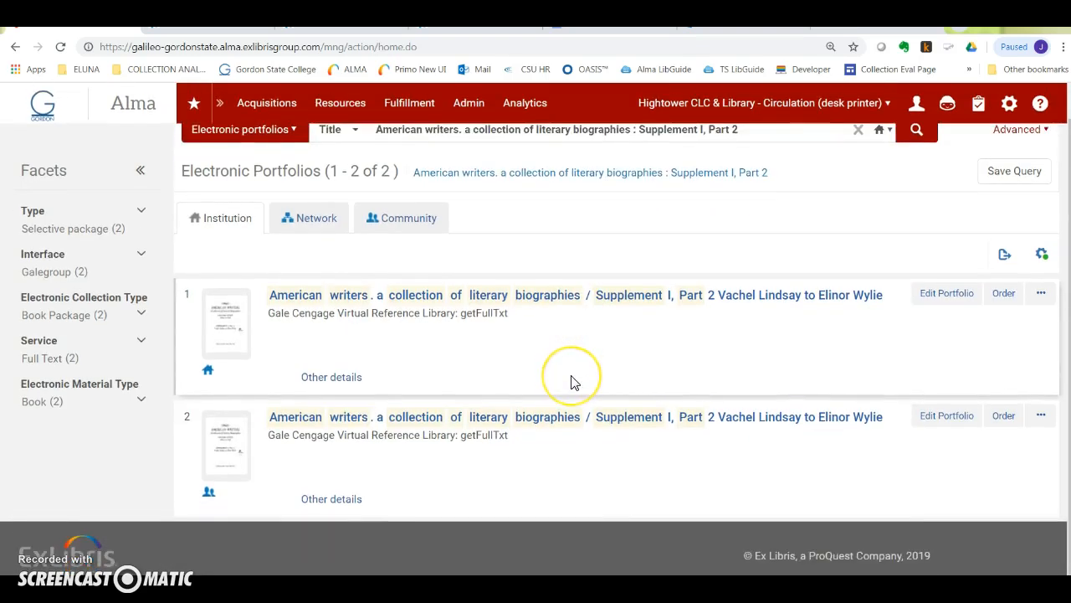
scroll(446, 347, "up", 1)
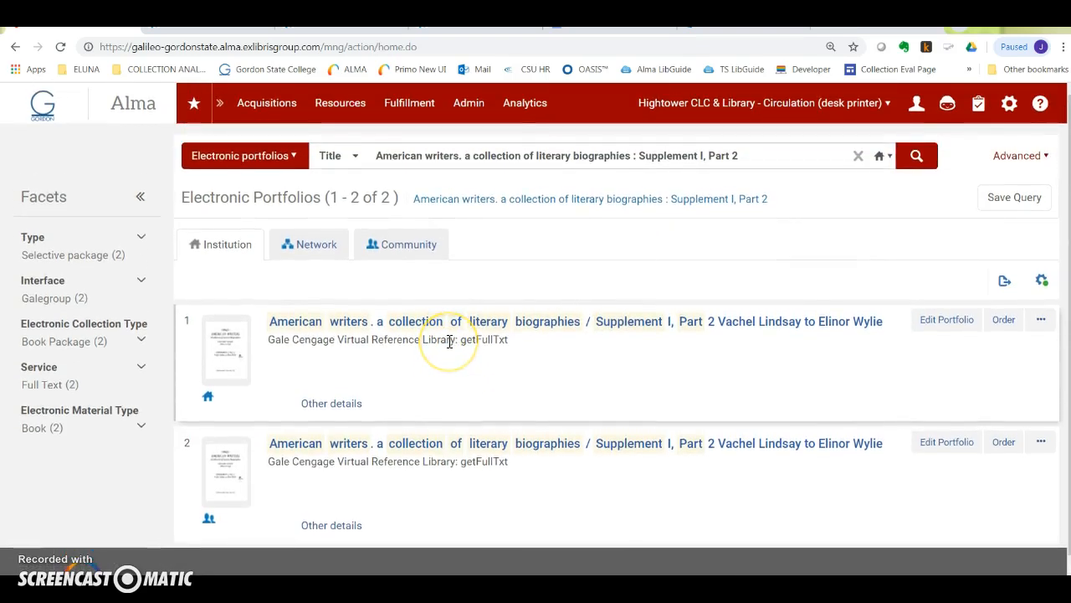
- Delete the local Institution Zone portfolio for American writers Supplement I, Part 2, using Do nothing for bibliographic records without inventory
scroll(449, 341, "down", 1)
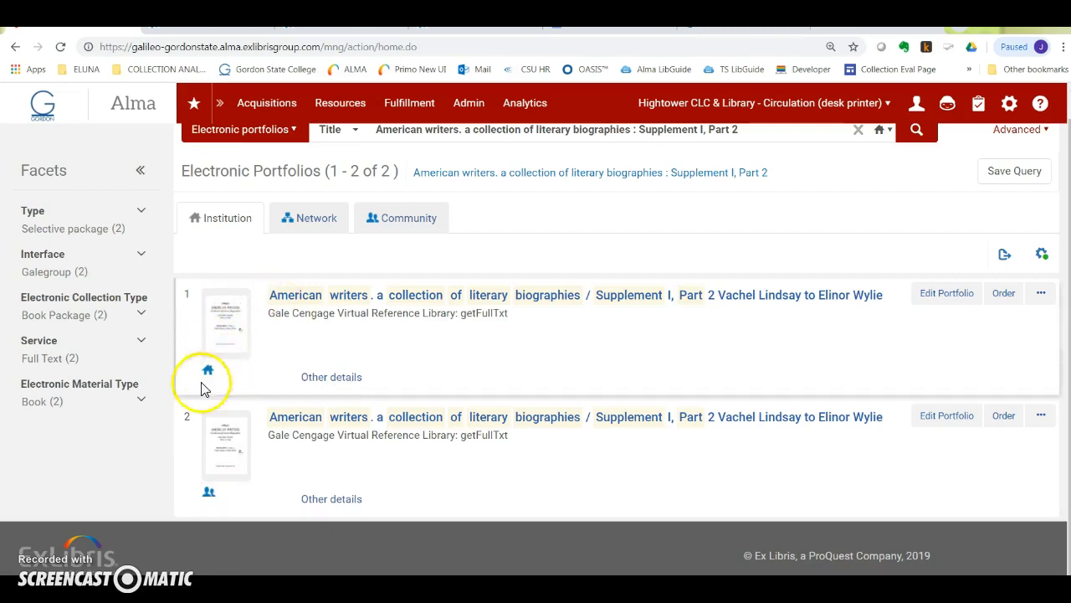
left_click(1040, 294)
left_click(951, 388)
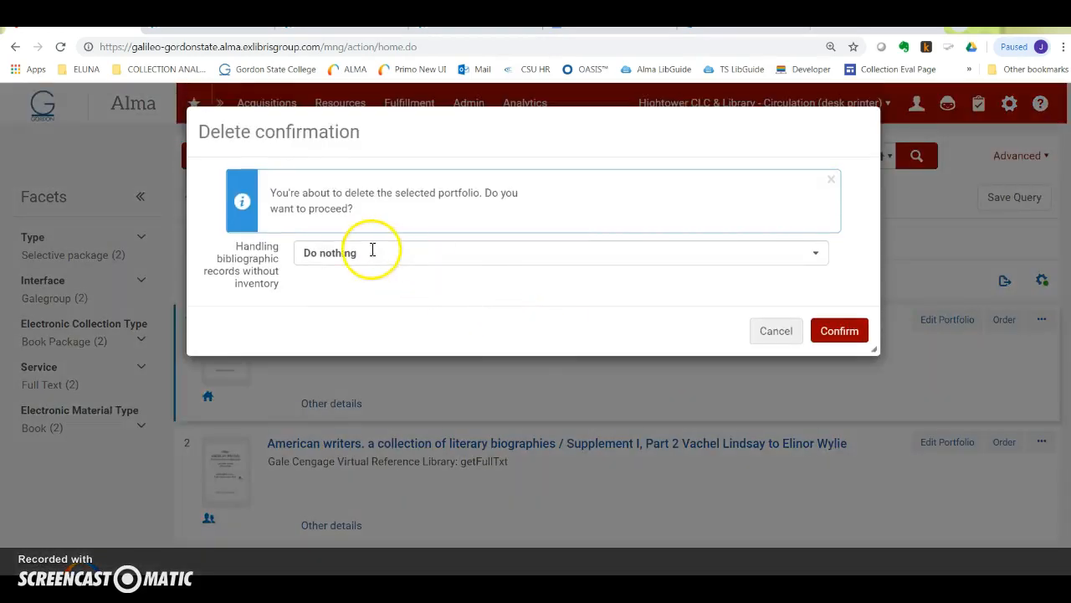
left_click(850, 333)
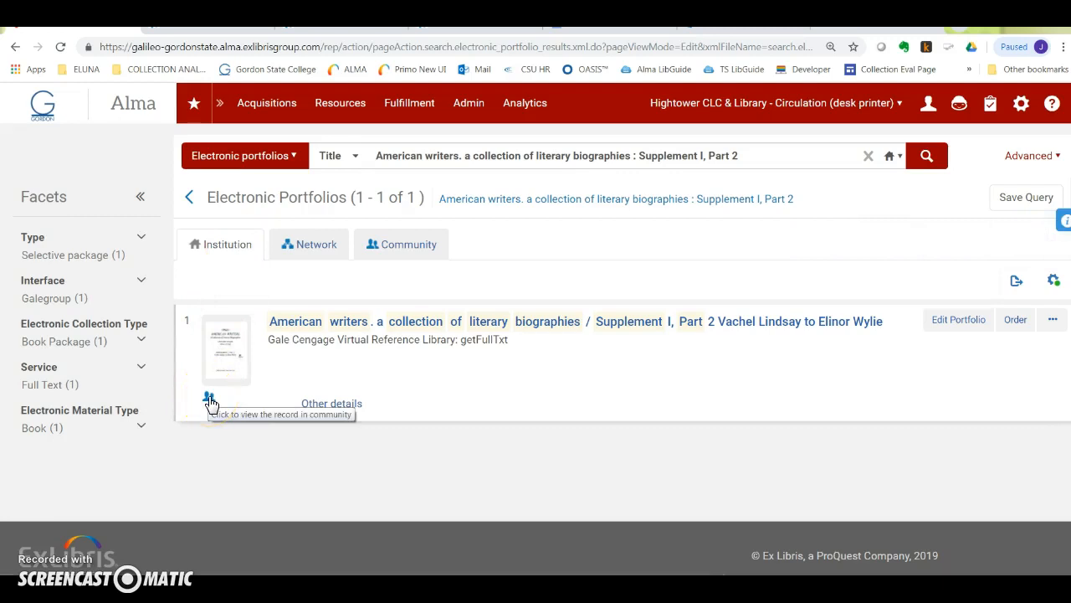
- View the remaining portfolio's Community Zone record and go back to its Institution Zone record
left_click(210, 400)
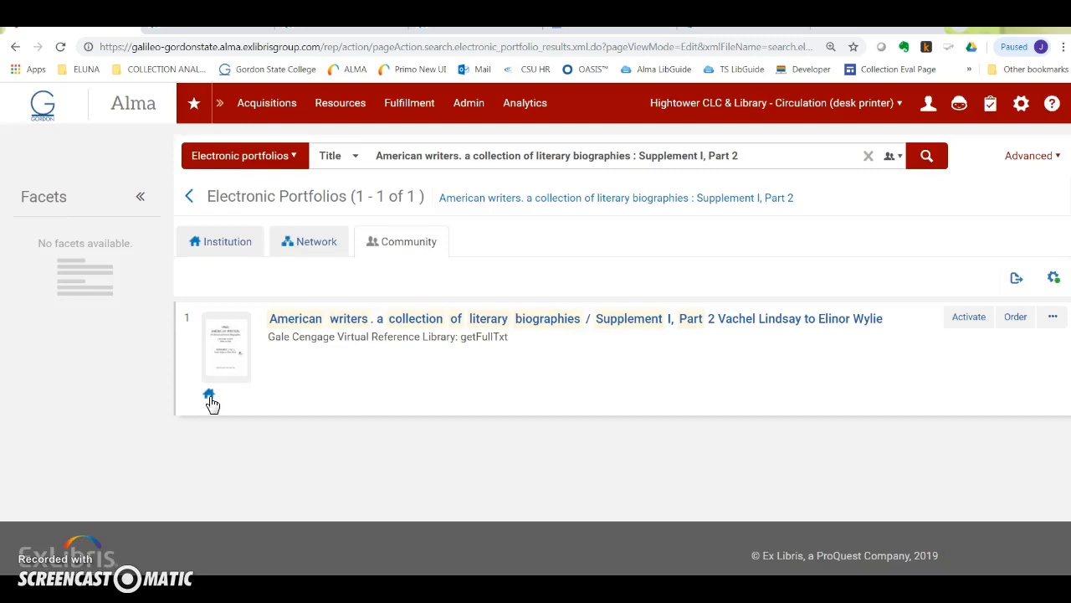
left_click(210, 396)
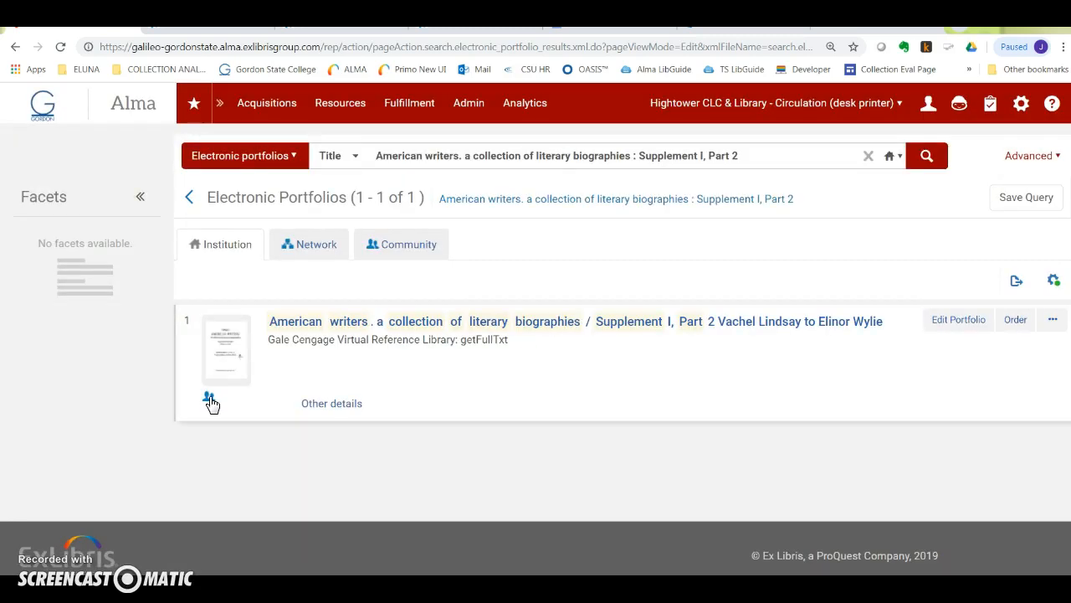
- Copy the collection name from the portfolio and search the institution's electronic collections by title for "Gale Cengage Virtual Reference Library"
left_click(360, 103)
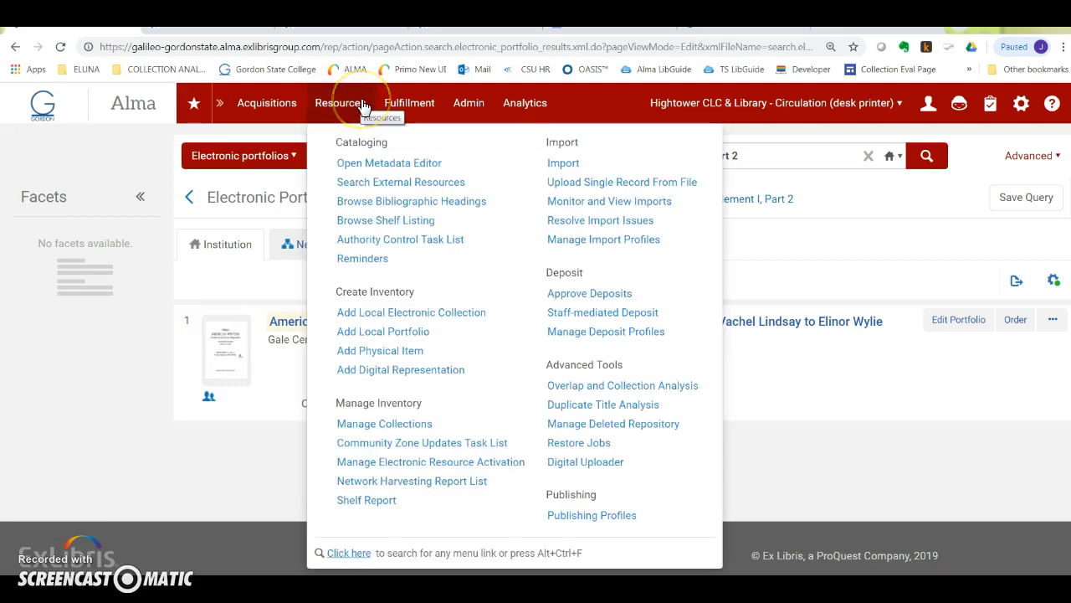
left_click(292, 156)
left_click(222, 287)
left_click(226, 301)
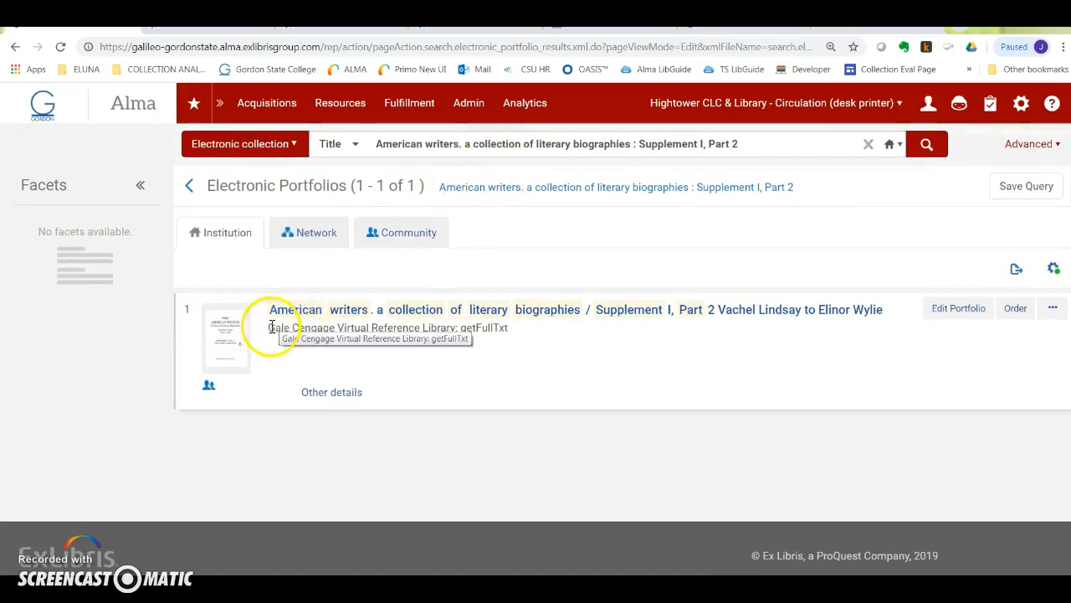
left_click_drag(269, 327, 457, 327)
key("ctrl+c")
left_click_drag(738, 143, 354, 145)
key("ctrl+v")
left_click(924, 143)
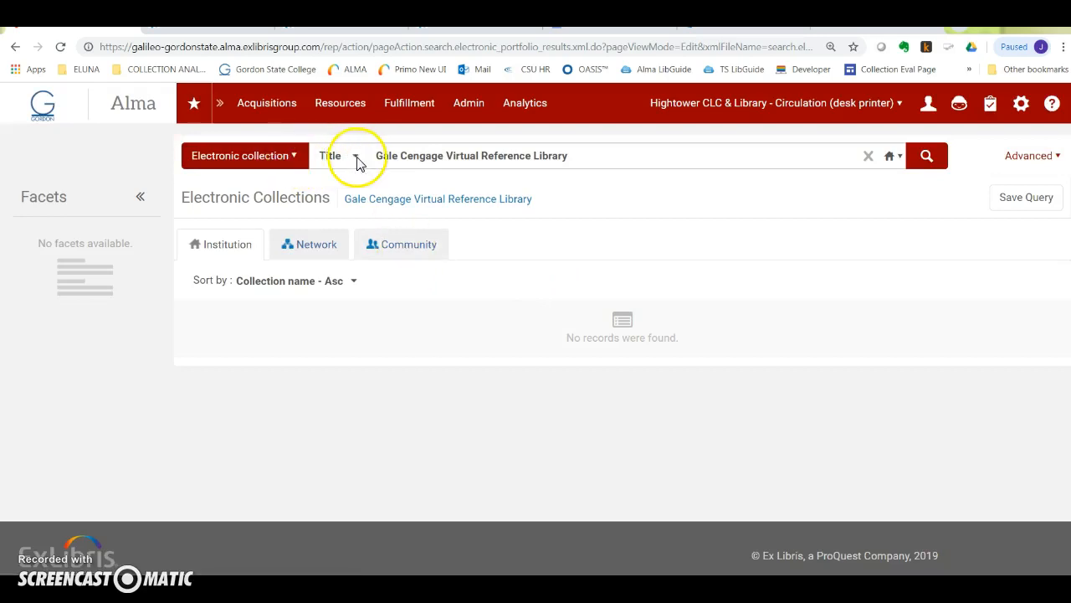
- Remove "Cengage" from the title query and search electronic collections for "Gale Virtual Reference Library"
left_click(383, 156)
left_click(400, 156)
key("Delete")
key("Delete")
key("Delete")
key("Delete")
key("Delete")
key("Delete")
key("Delete")
key("Delete")
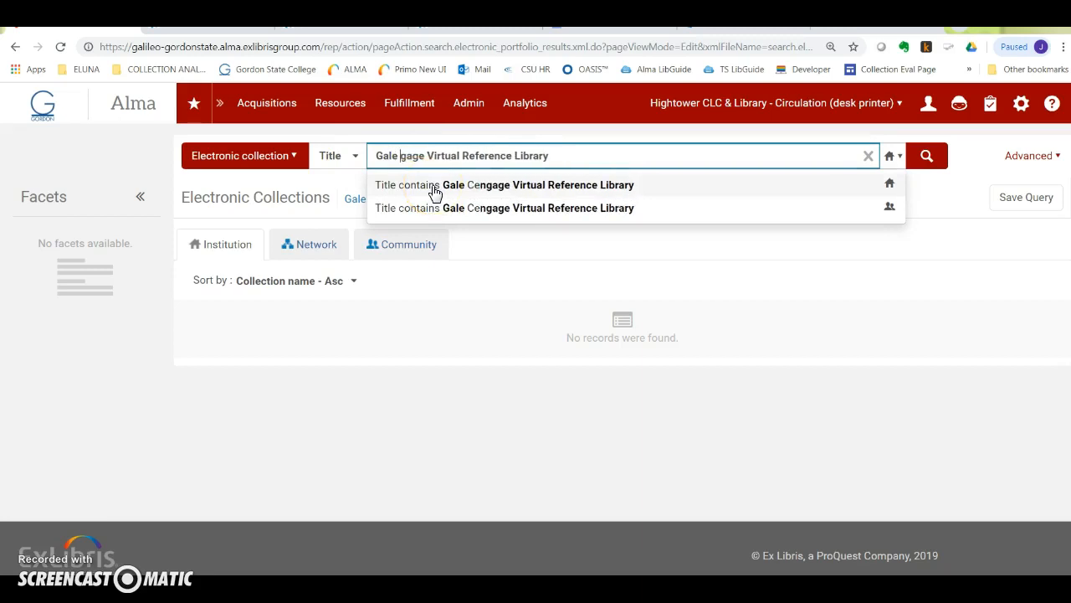
key("Return")
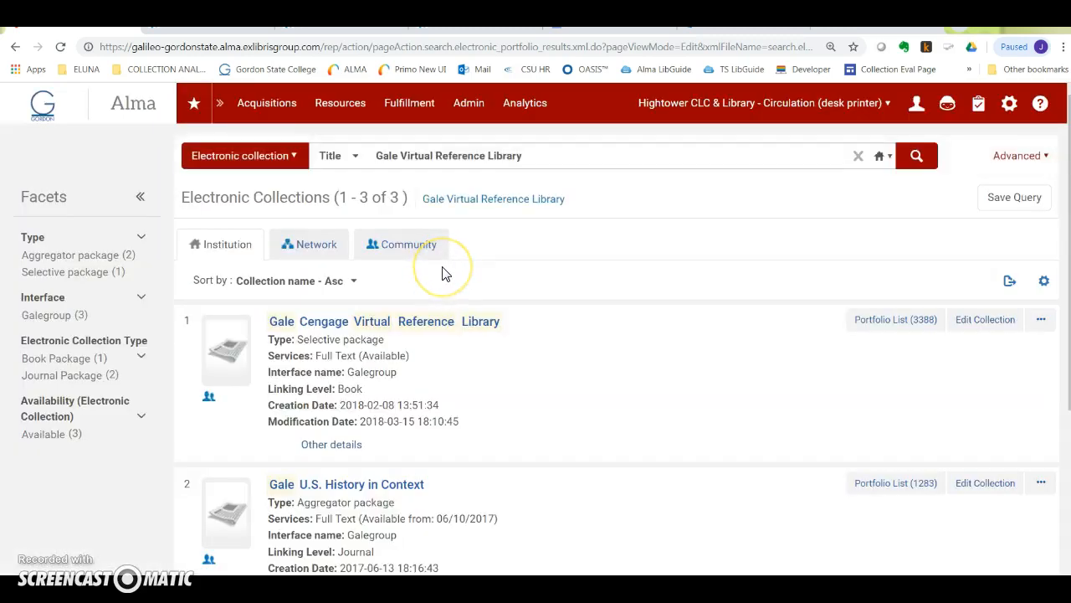
- Add "Cengage" back after "Gale" in the title query and repeat the institution's electronic collection search
triple_click(403, 156)
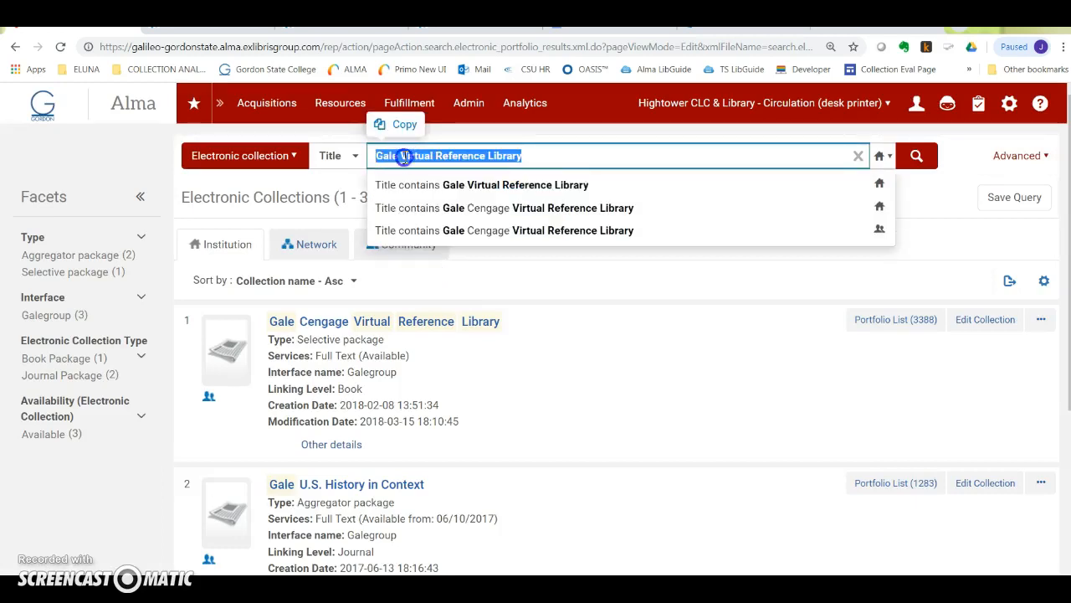
left_click(400, 156)
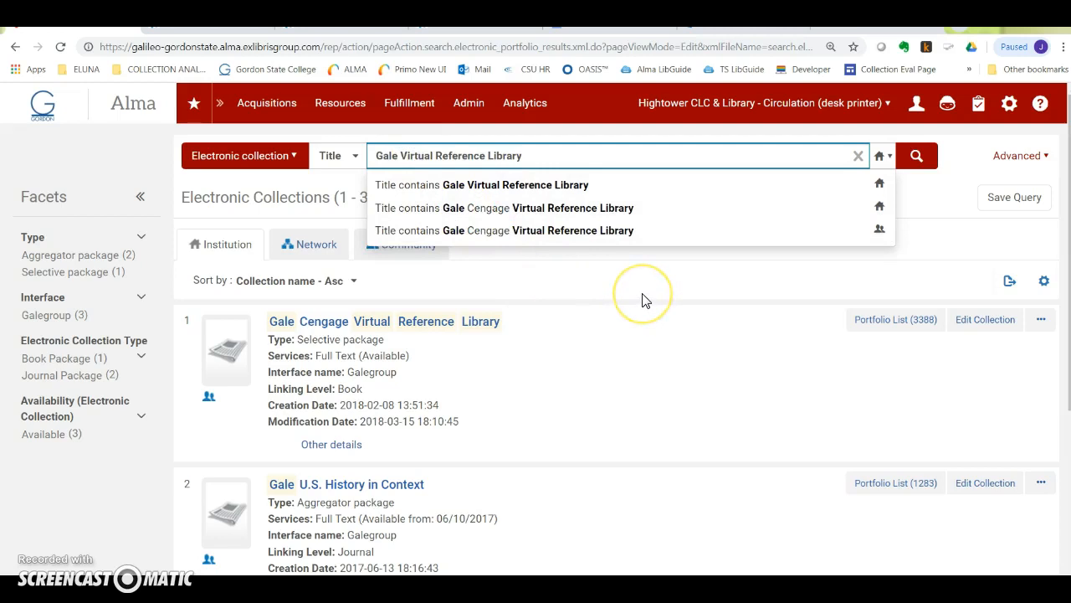
type("Cengage")
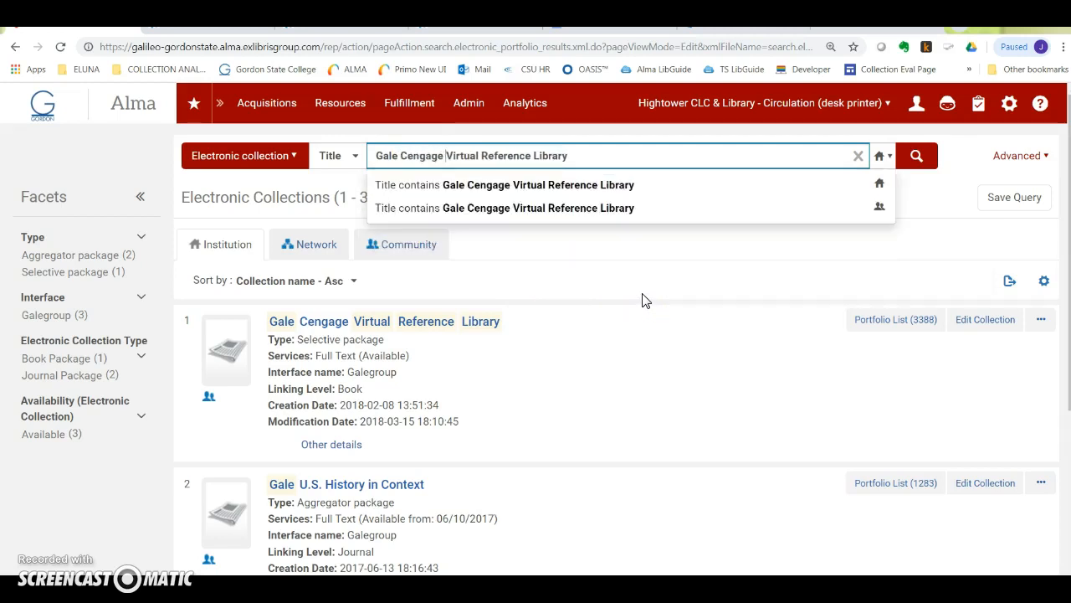
key("Return")
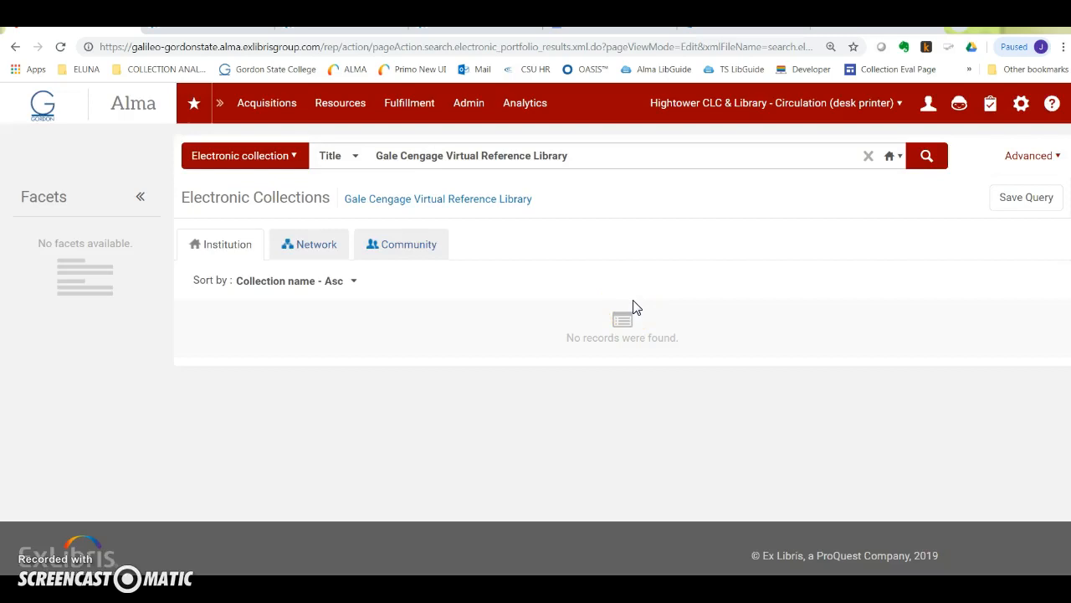
- Take "Cengage" out of the title query and search the institution's electronic collections for "Gale Virtual Reference Library" again
triple_click(439, 157)
left_click(444, 159)
key("BackSpace")
key("BackSpace")
key("BackSpace")
key("BackSpace")
key("BackSpace")
key("BackSpace")
key("BackSpace")
key("BackSpace")
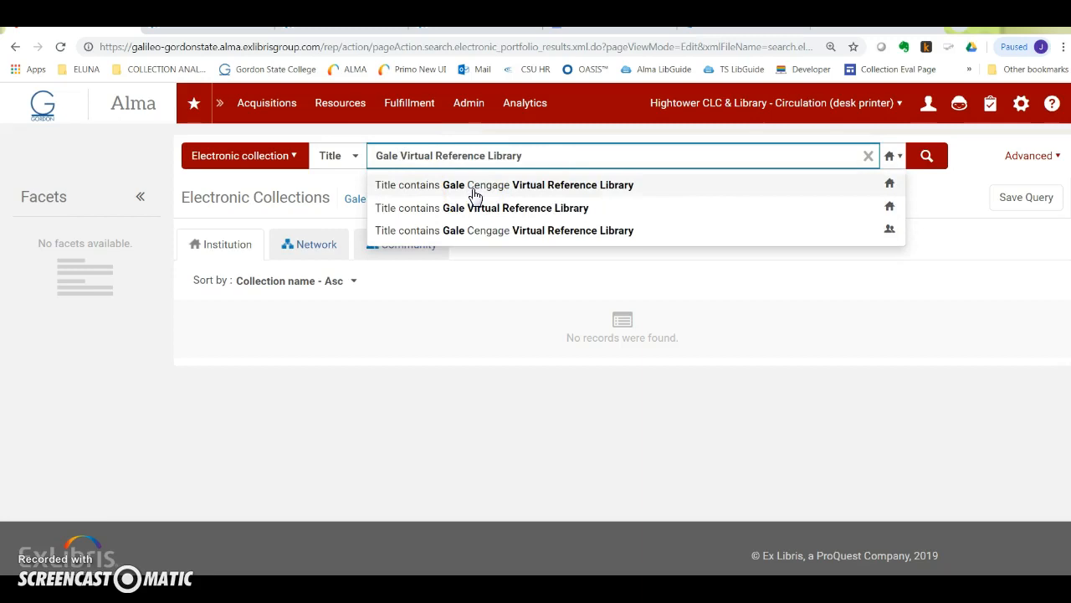
key("Return")
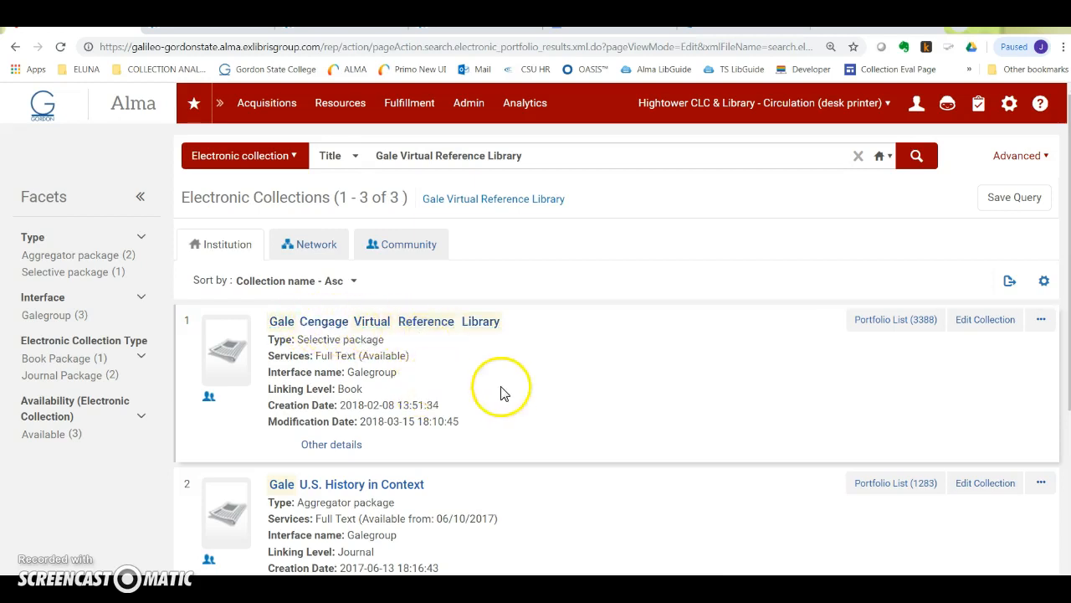
- Open the portfolio list of the Gale Cengage Virtual Reference Library collection and compare the zone markers of its first portfolios
left_click(894, 319)
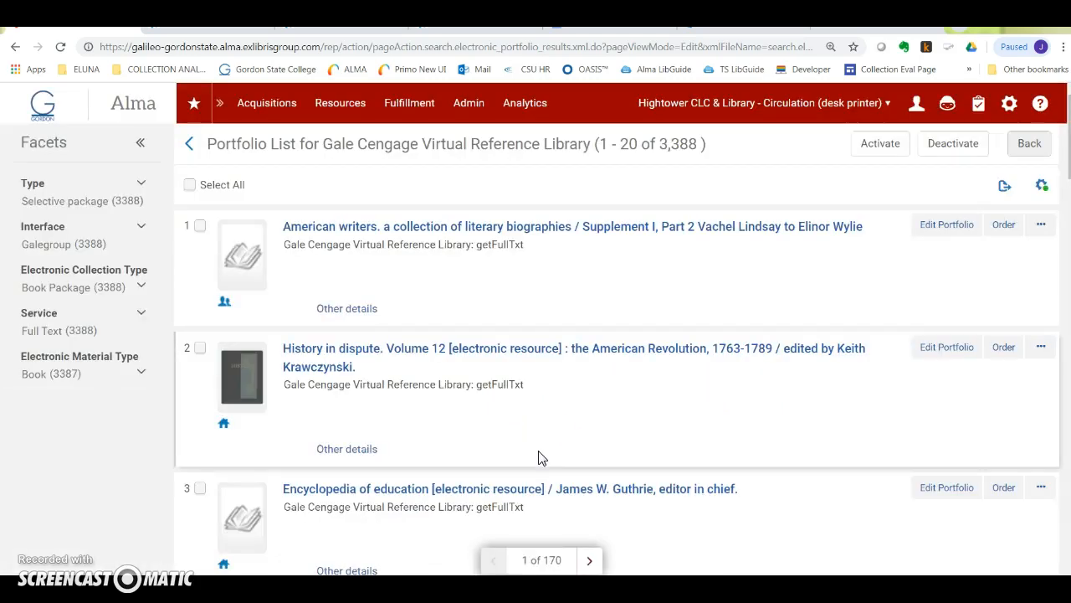
left_click(532, 241)
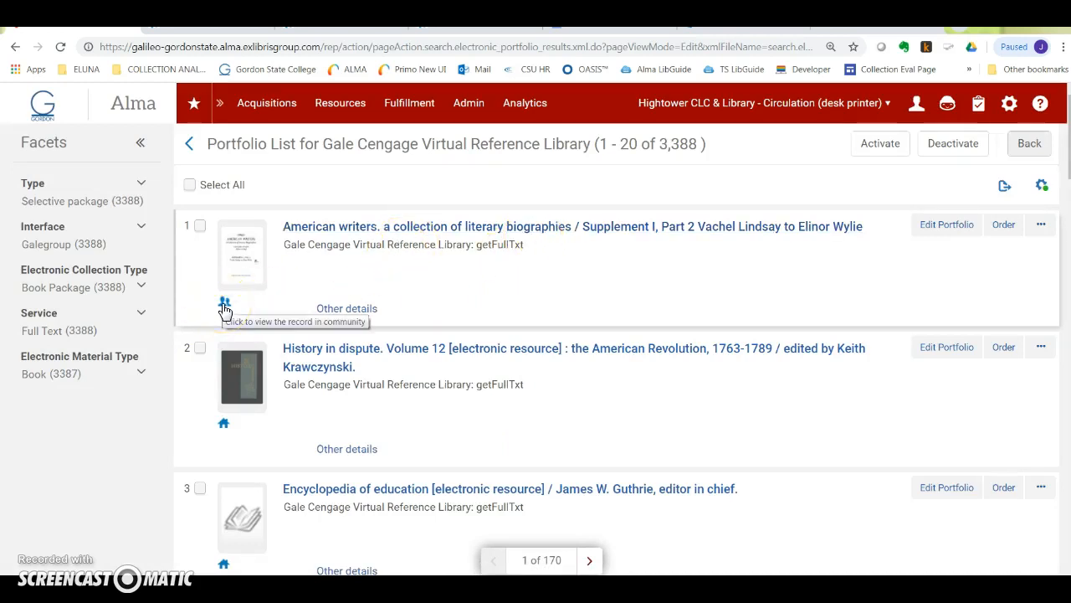
scroll(243, 335, "down", 2)
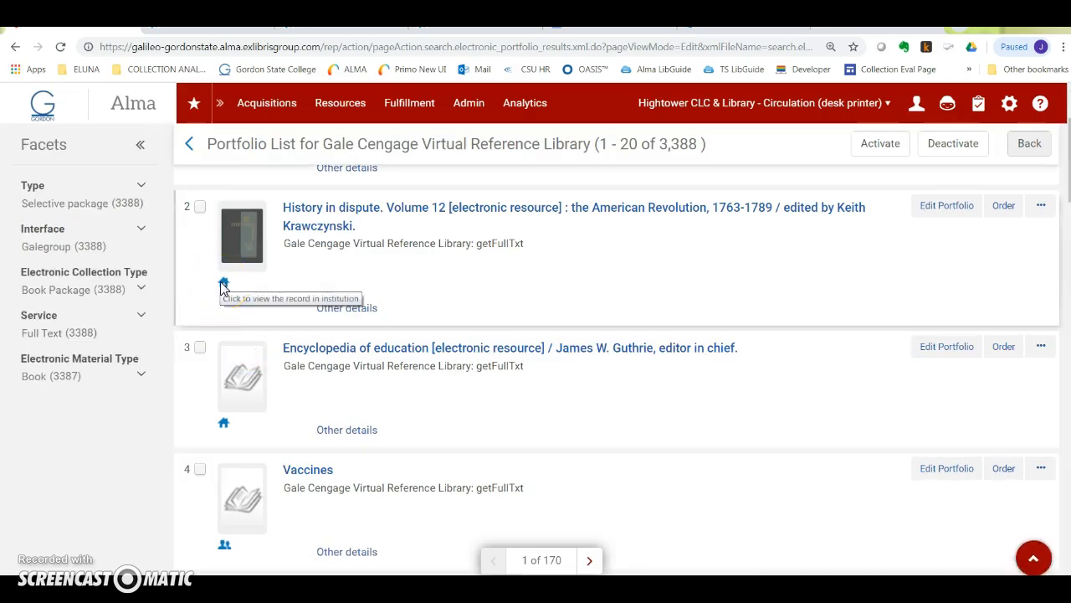
scroll(231, 302, "up", 2)
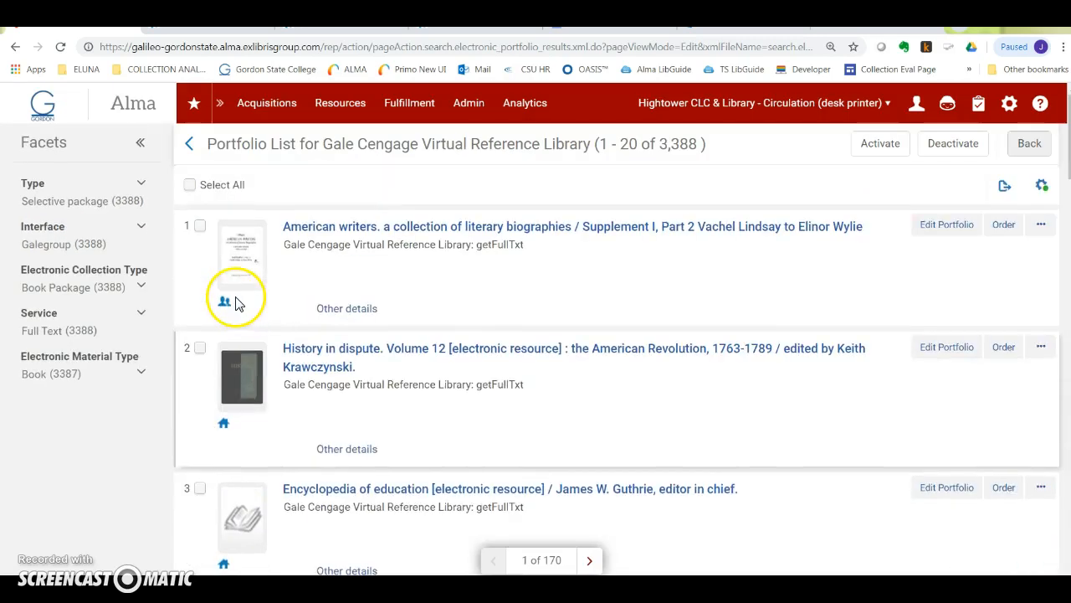
- Examine the parser parameters in the linking settings of the American writers Supplement I, Part 2 portfolio and return to the portfolio list
left_click(947, 224)
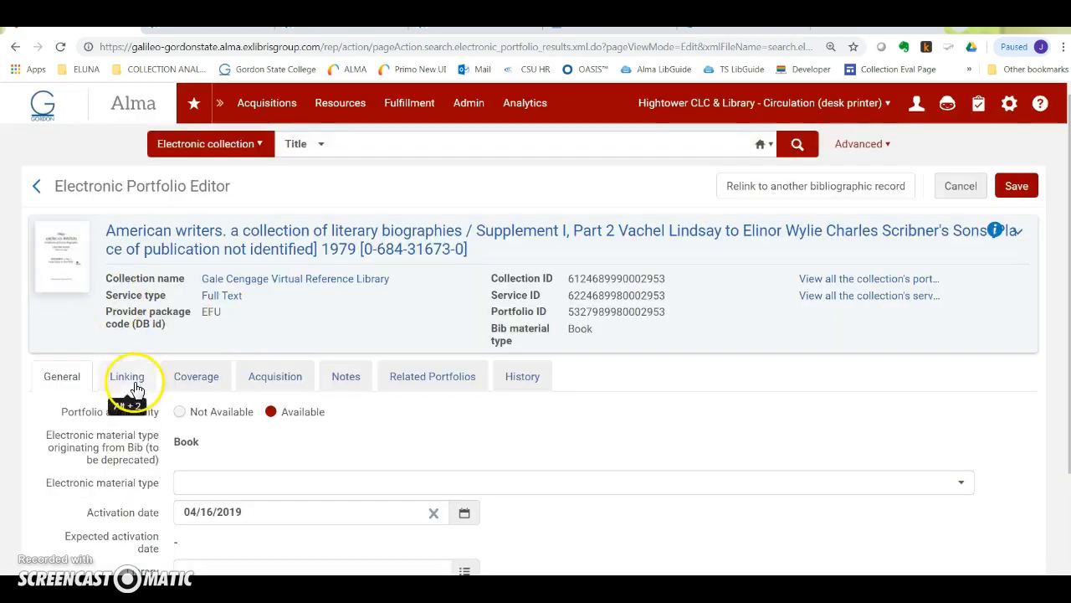
left_click(127, 376)
scroll(192, 468, "down", 2)
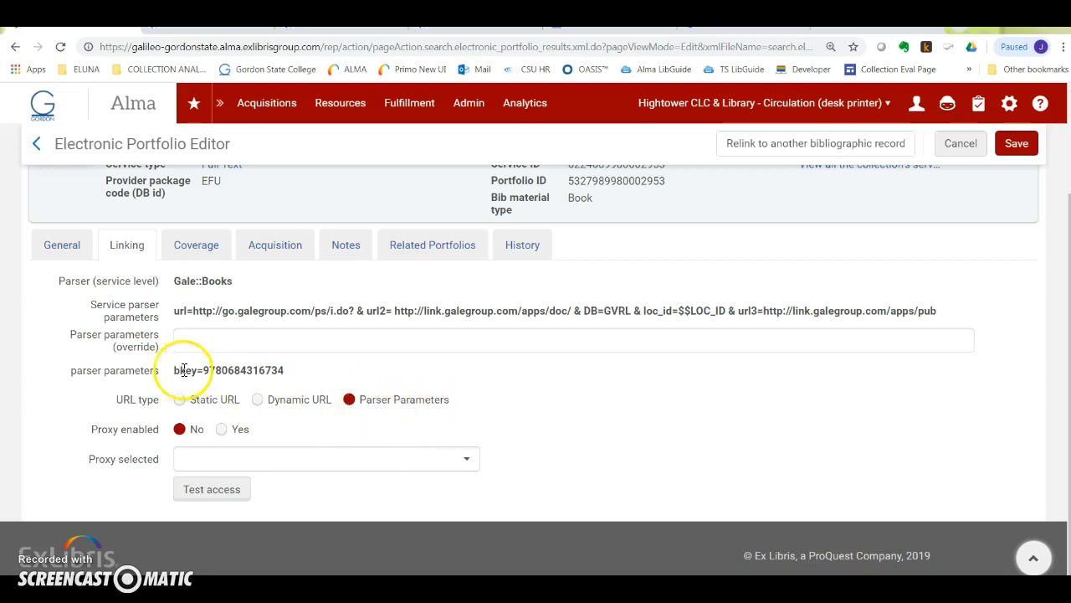
left_click_drag(174, 371, 292, 375)
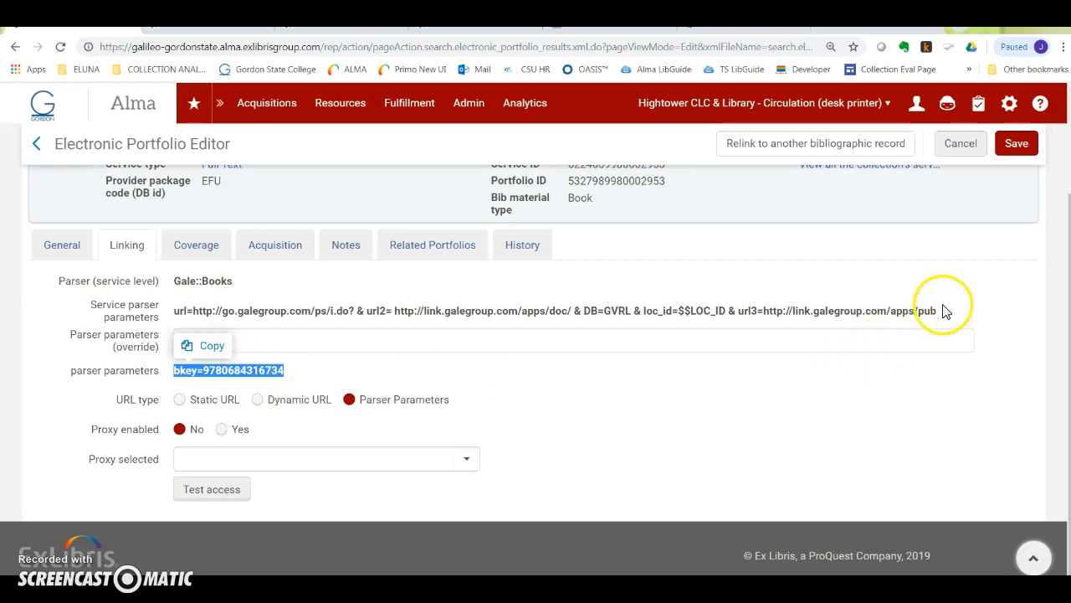
left_click(275, 341)
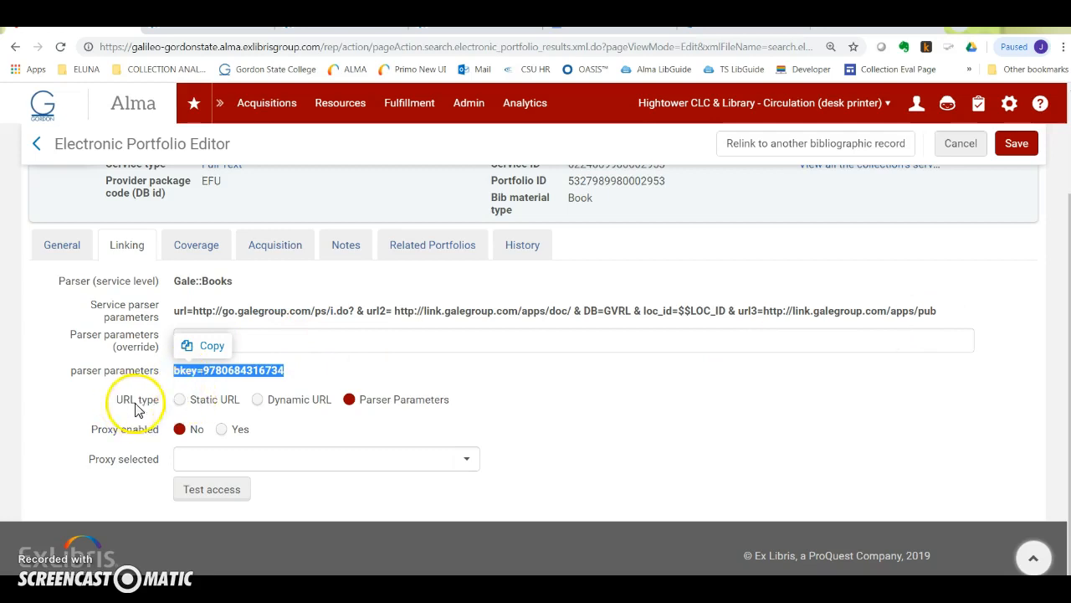
left_click(34, 145)
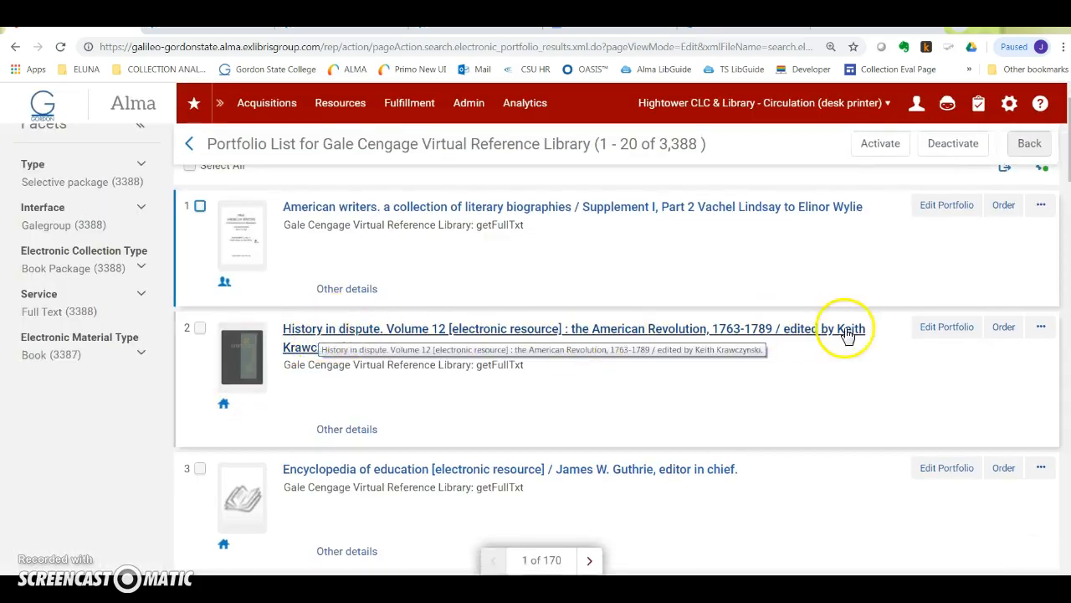
- Examine the URL type and static URL in the linking settings of the History in dispute, Volume 12 portfolio and return to the list
left_click(946, 328)
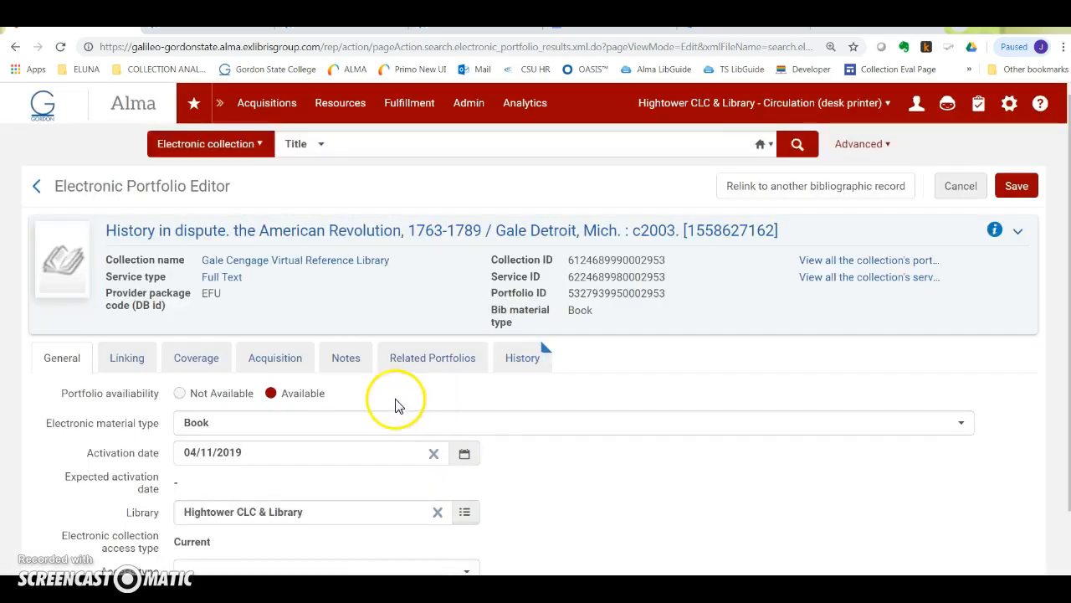
left_click(131, 357)
scroll(307, 432, "down", 2)
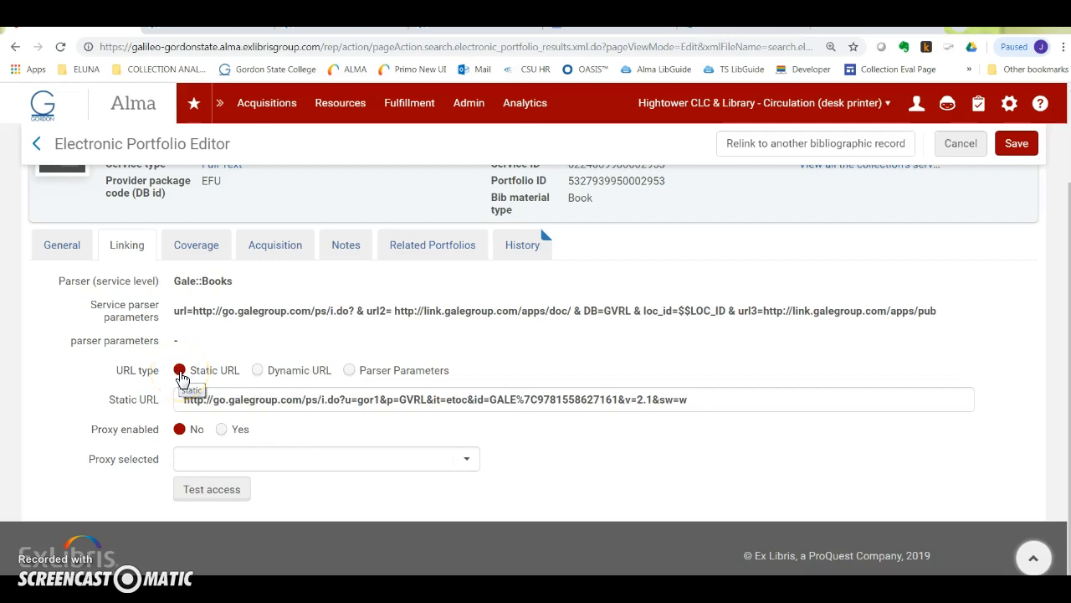
left_click_drag(180, 400, 725, 408)
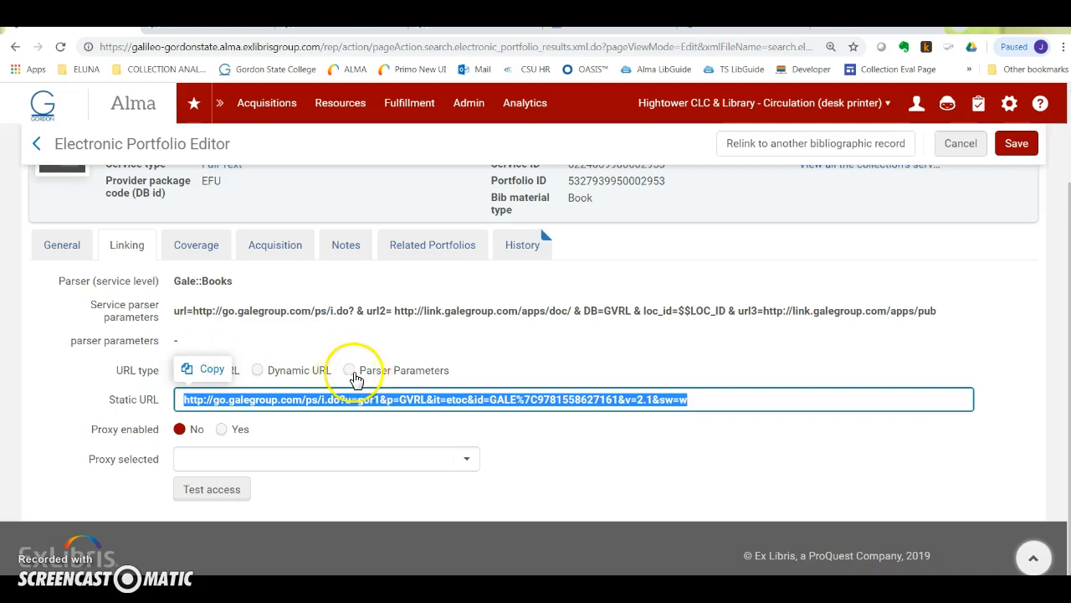
left_click(36, 145)
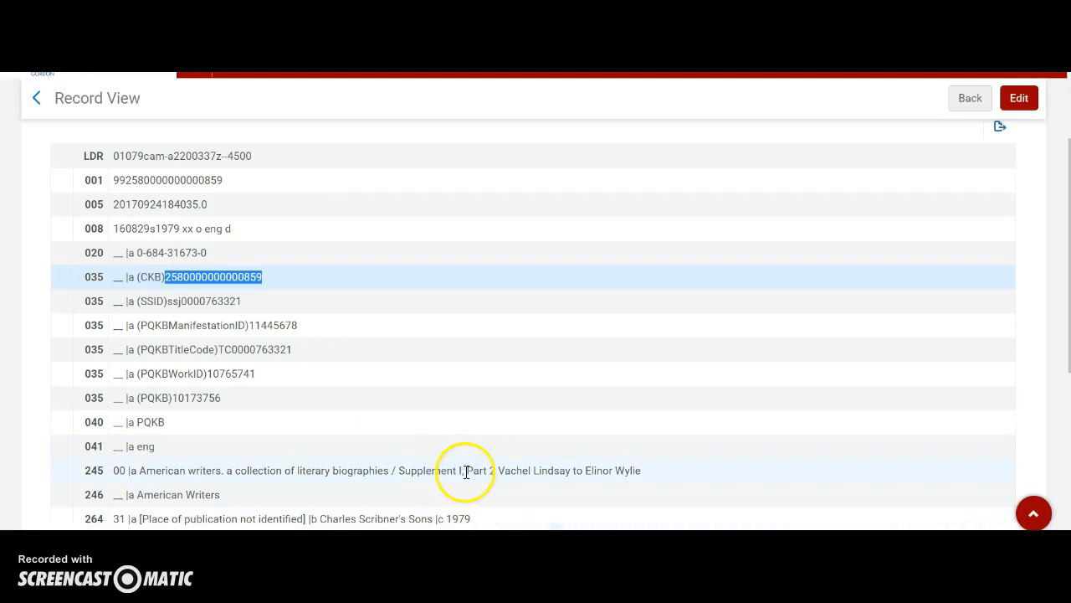
left_click_drag(467, 470, 646, 478)
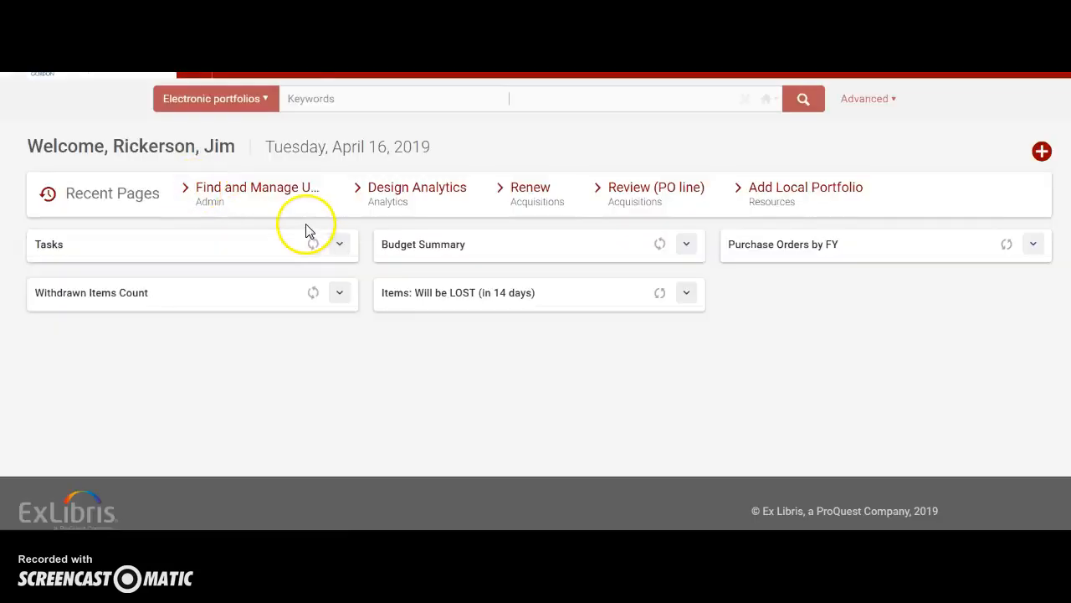
left_click(411, 99)
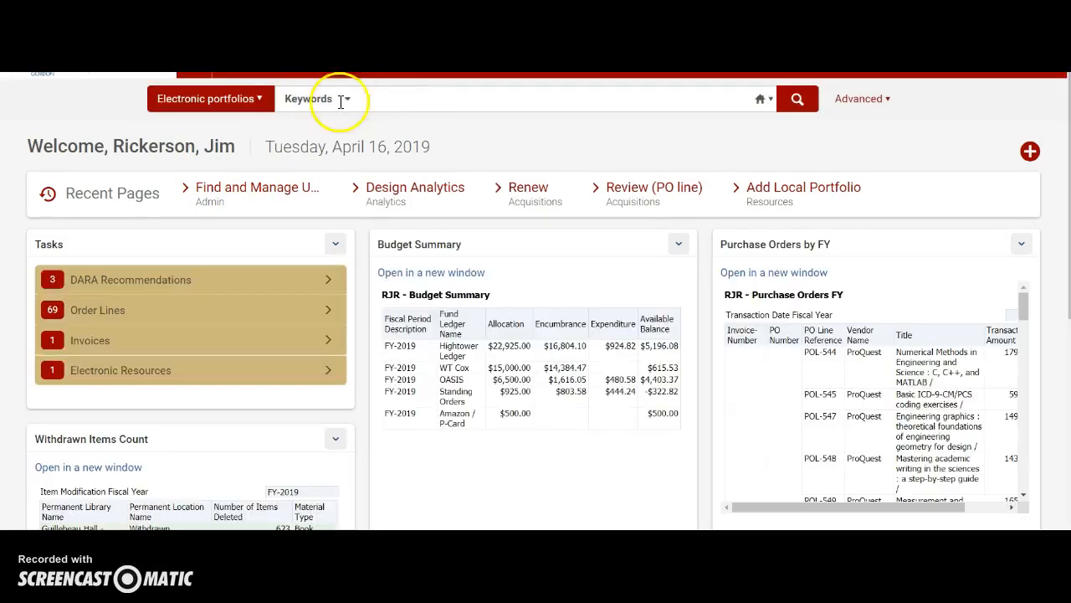
left_click(390, 99)
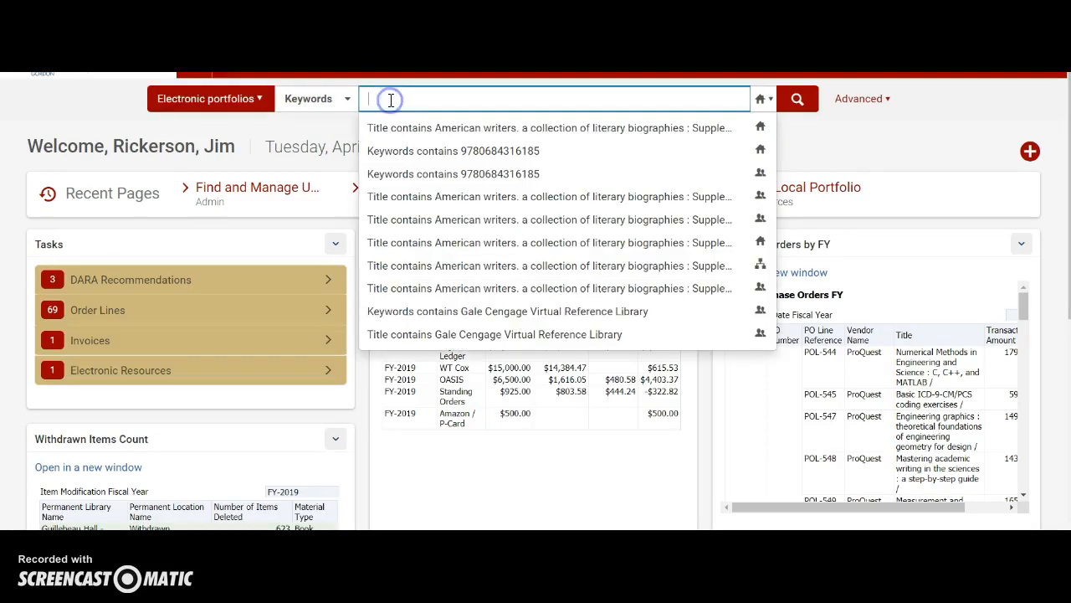
key("ctrl+v")
left_click(798, 99)
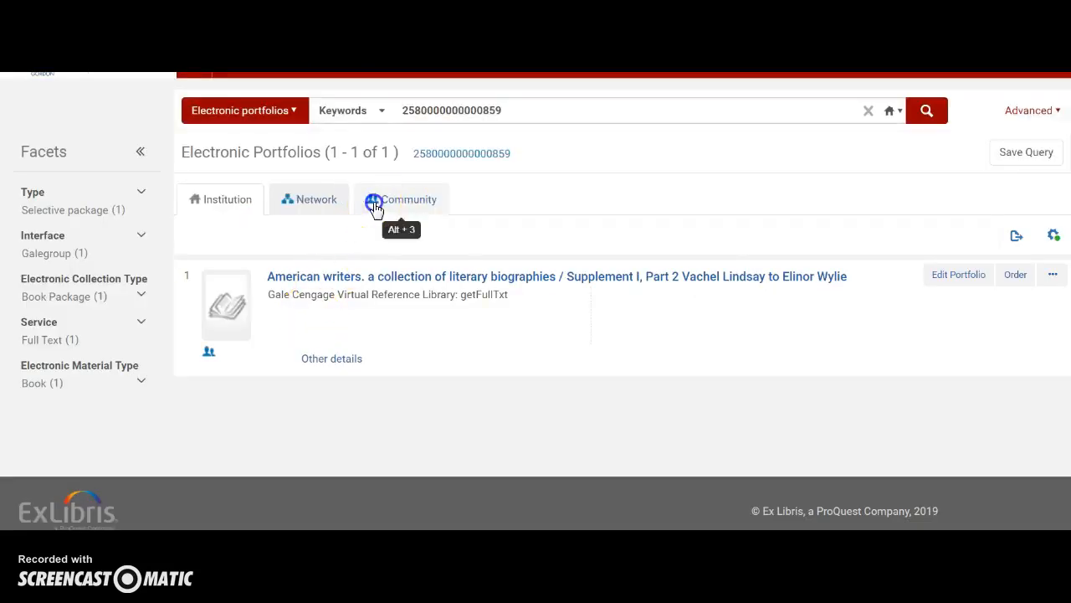
- Show the Community Zone matches and examine the MARC record and additional actions of the Scribner Writers on GVRL portfolio
left_click(374, 205)
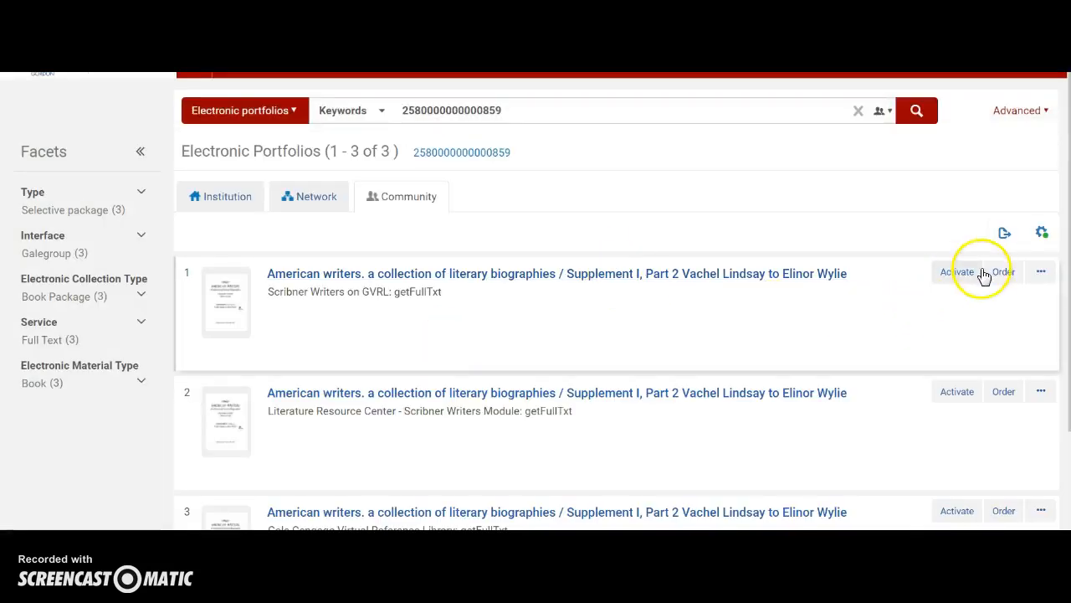
left_click(1041, 273)
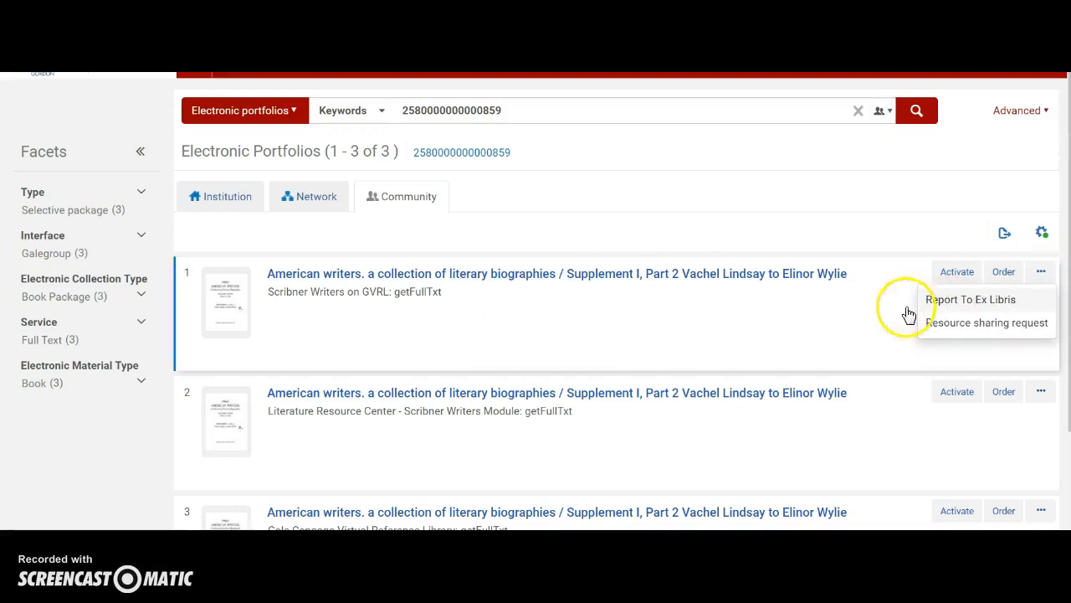
left_click(365, 274)
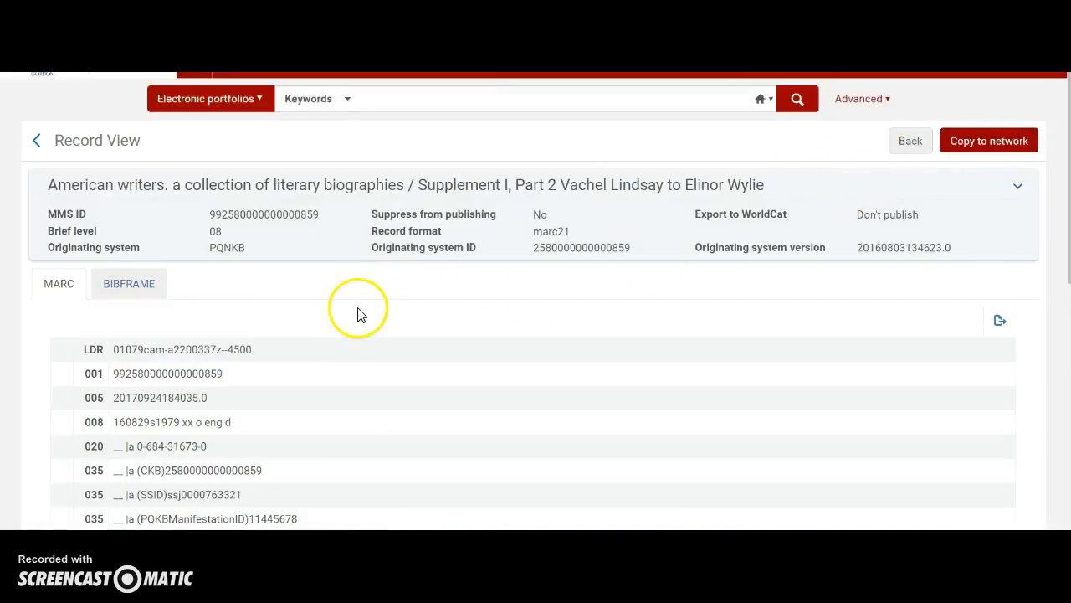
scroll(358, 314, "down", 3)
scroll(364, 316, "up", 3)
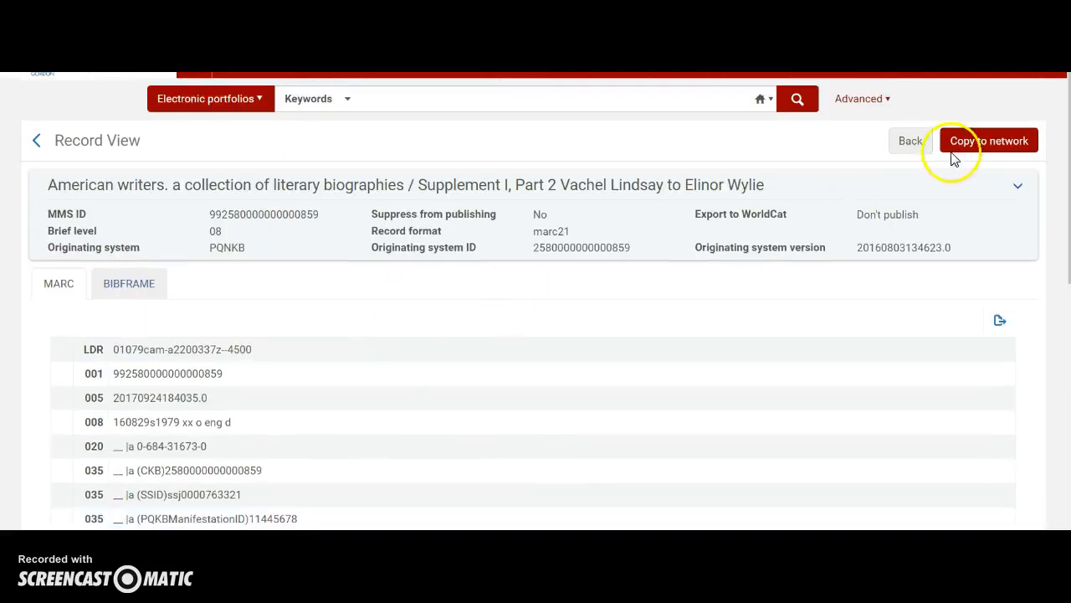
left_click(908, 140)
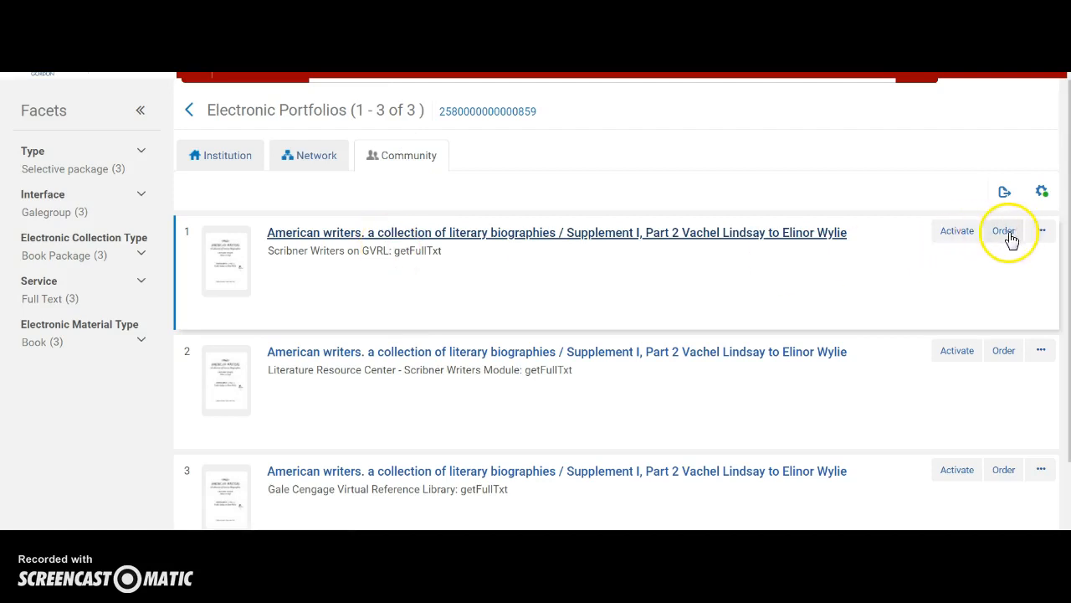
left_click(1042, 233)
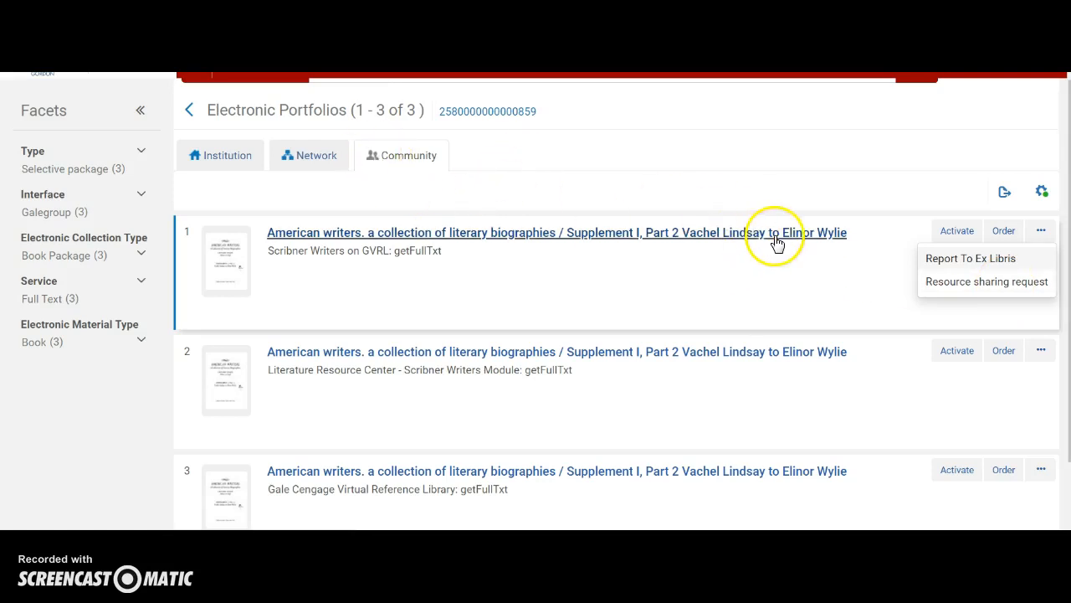
- From the institution's results, view the linked Community Zone portfolio, examine its actions and record, and return to the Institution Zone results
left_click(228, 157)
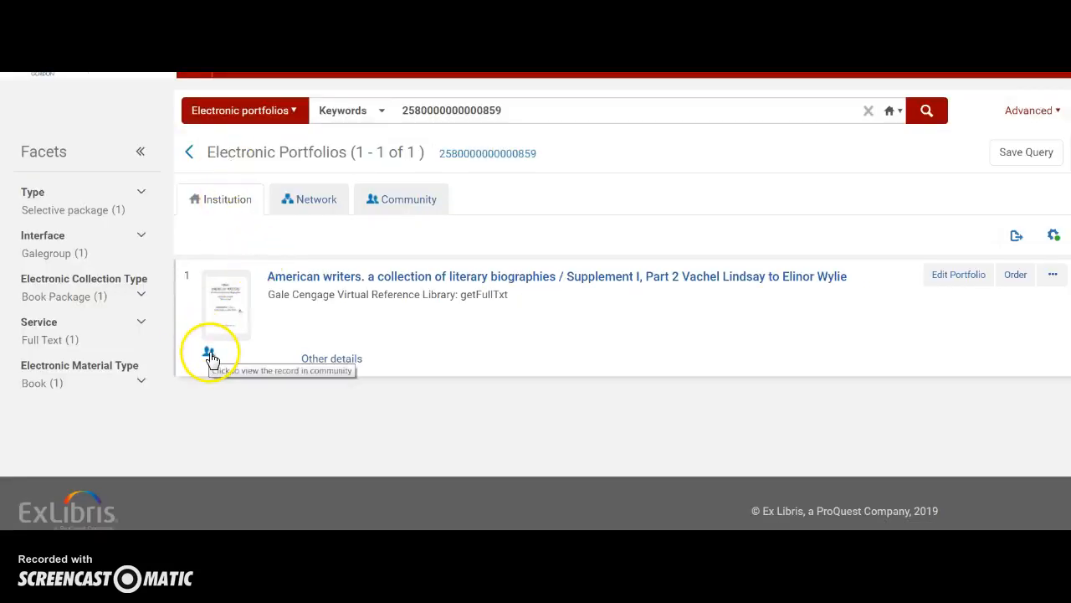
left_click(209, 355)
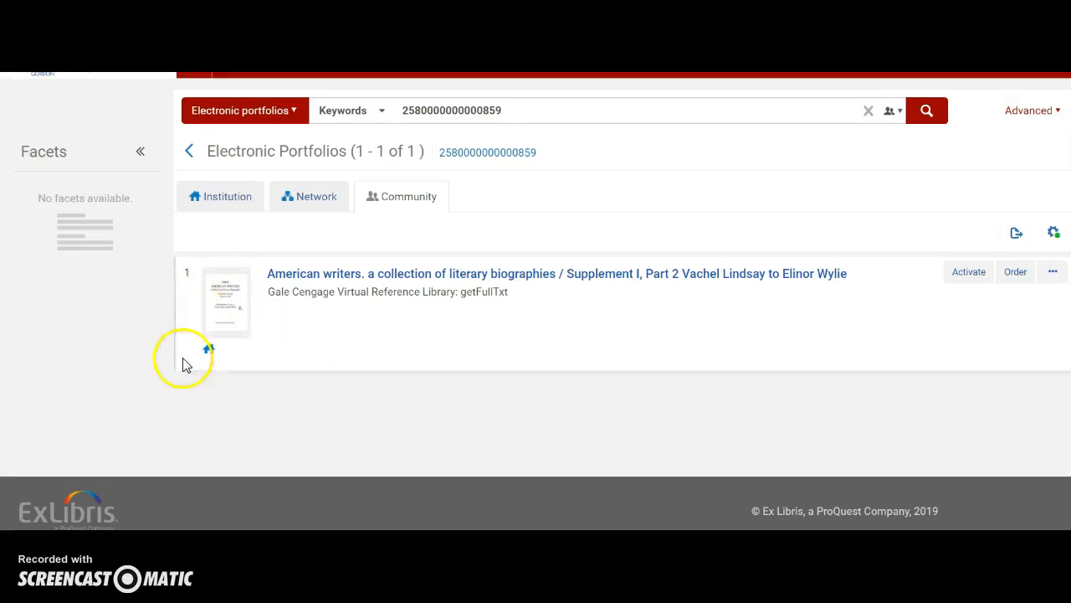
left_click(1053, 273)
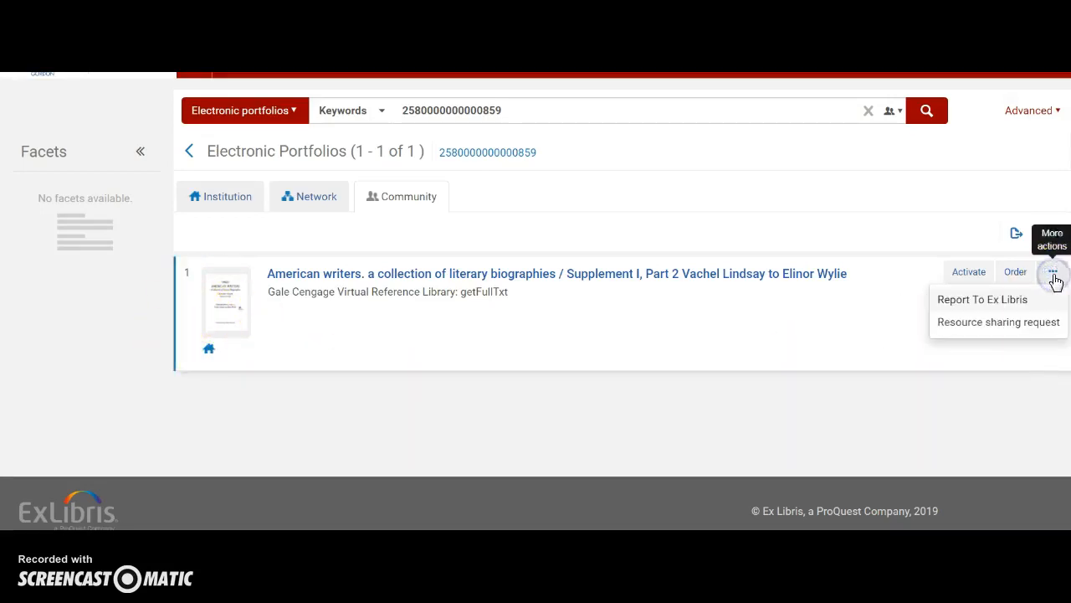
left_click(503, 279)
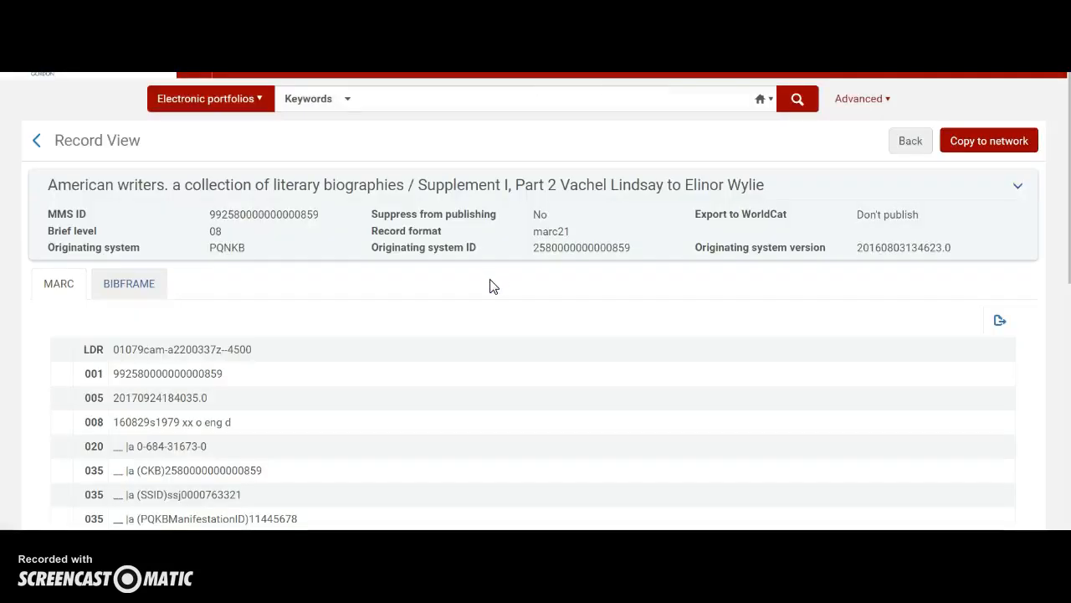
left_click(910, 140)
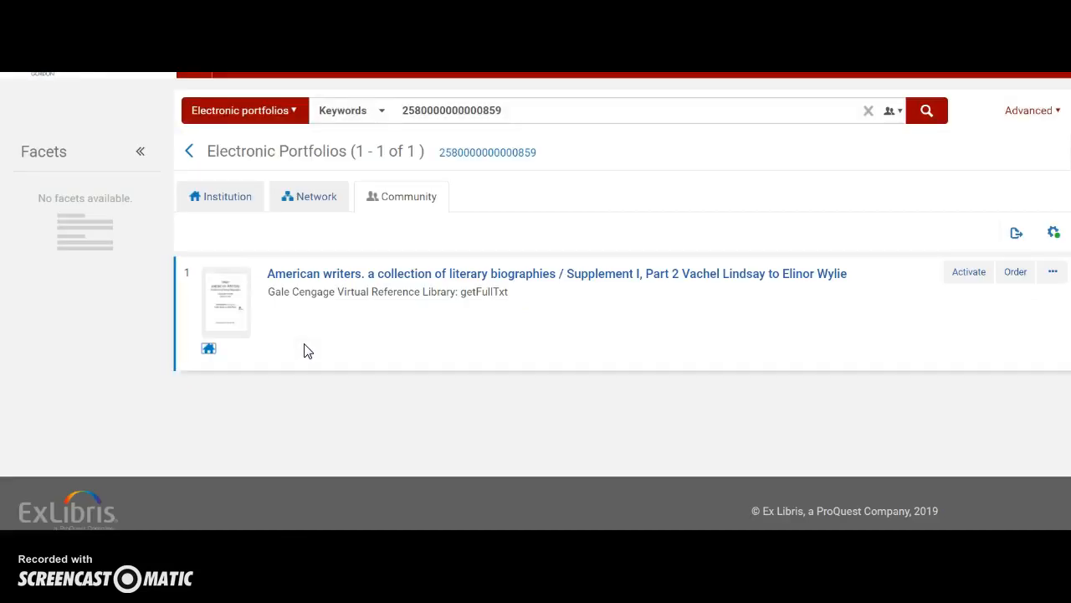
left_click(234, 202)
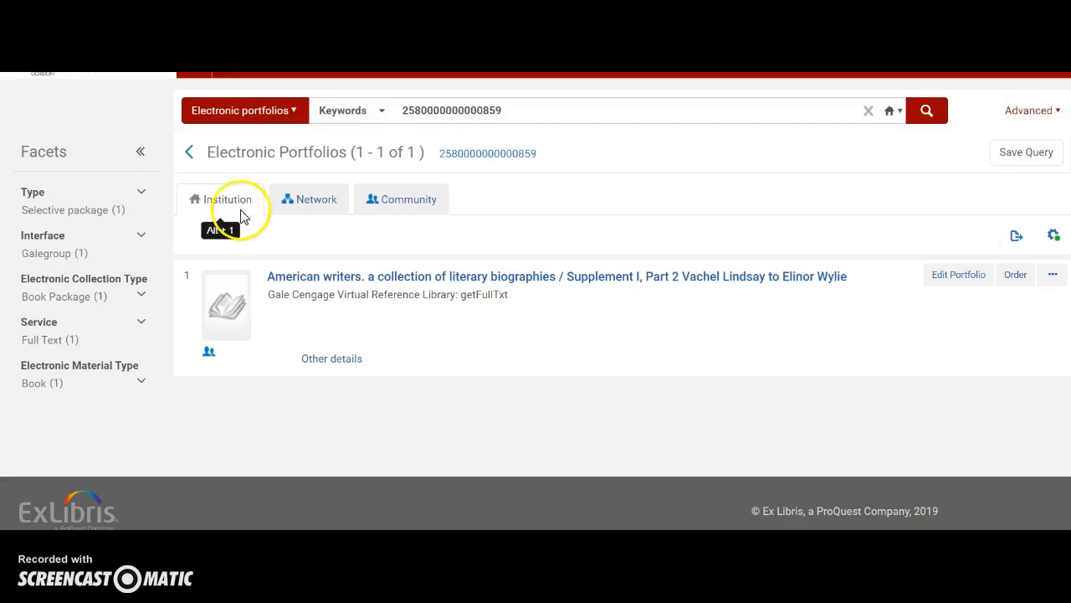
- Search electronic portfolios by keyword for "American writers. a collection of literary biographies : Supplement I, Part 2" and view the Community Zone results
left_click(967, 278)
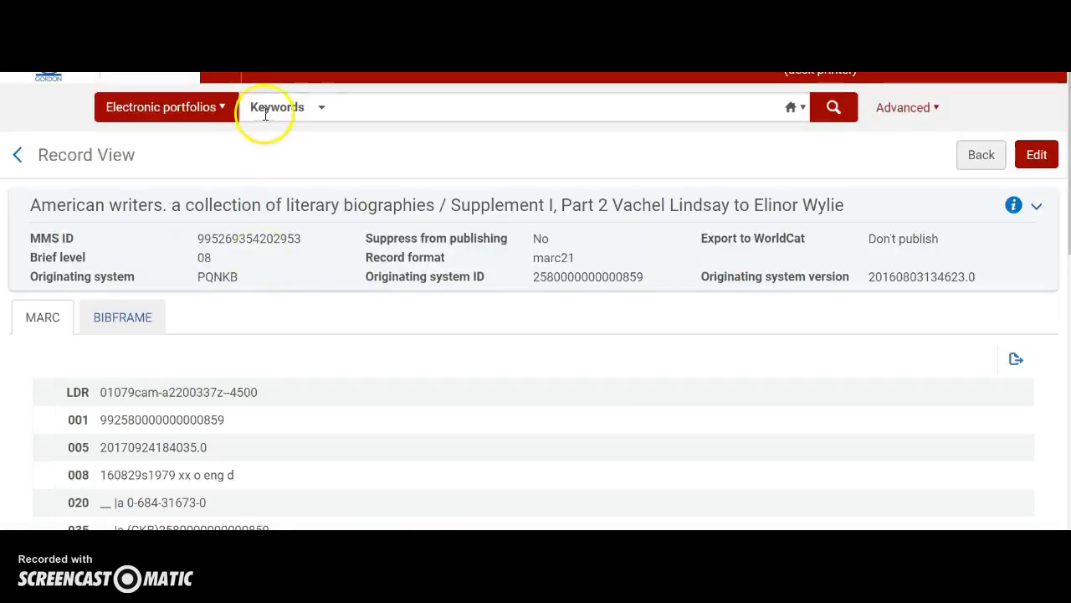
left_click(371, 107)
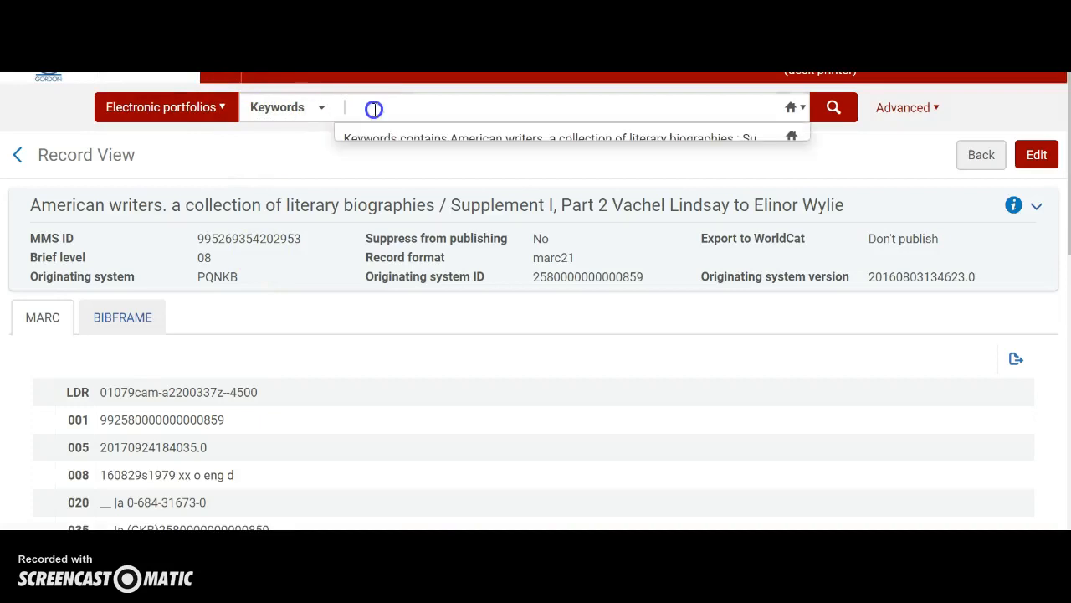
left_click(412, 142)
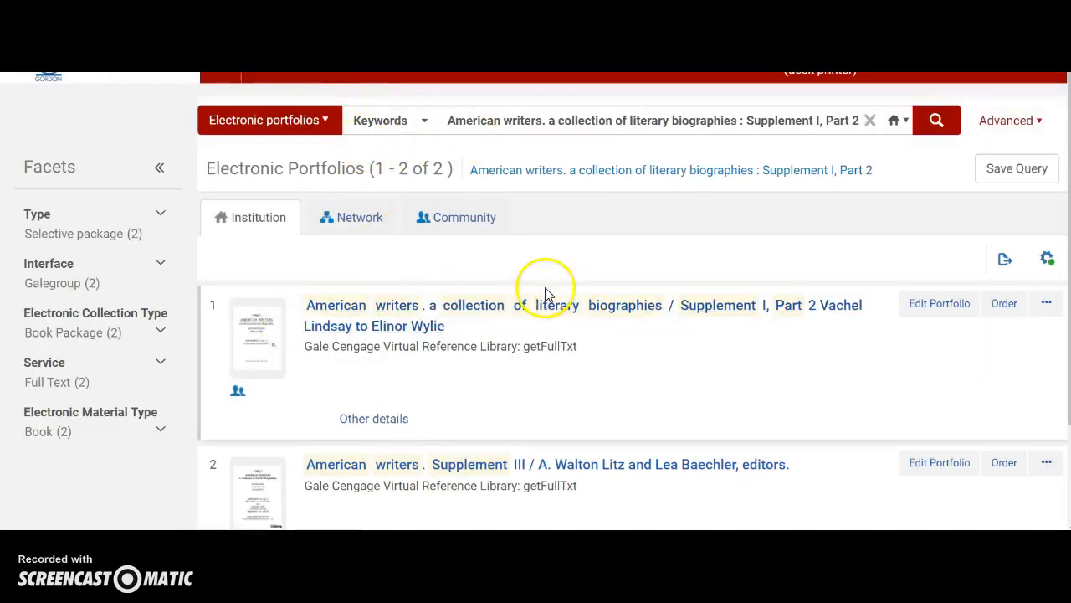
left_click(467, 221)
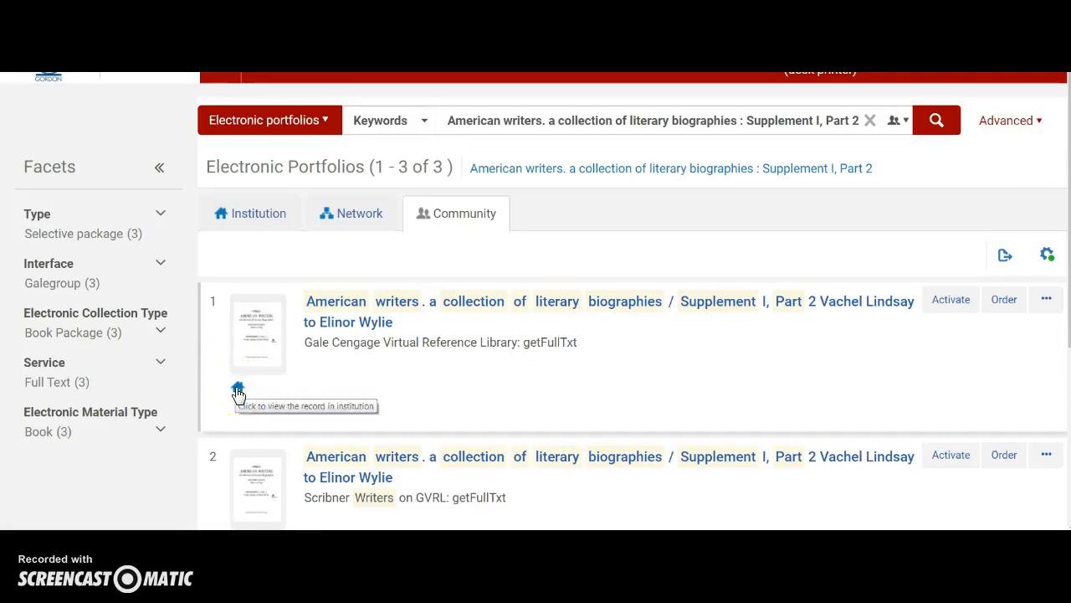
- Examine the additional actions and record view of the Gale Cengage Virtual Reference Library portfolio, then return to the Community Zone results
left_click(1047, 300)
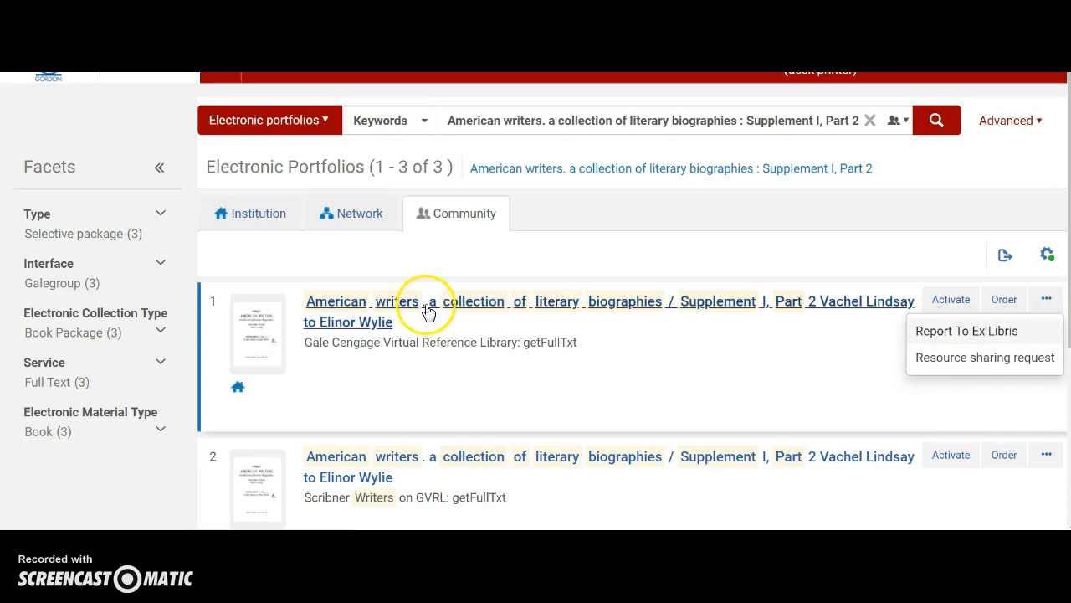
left_click(522, 308)
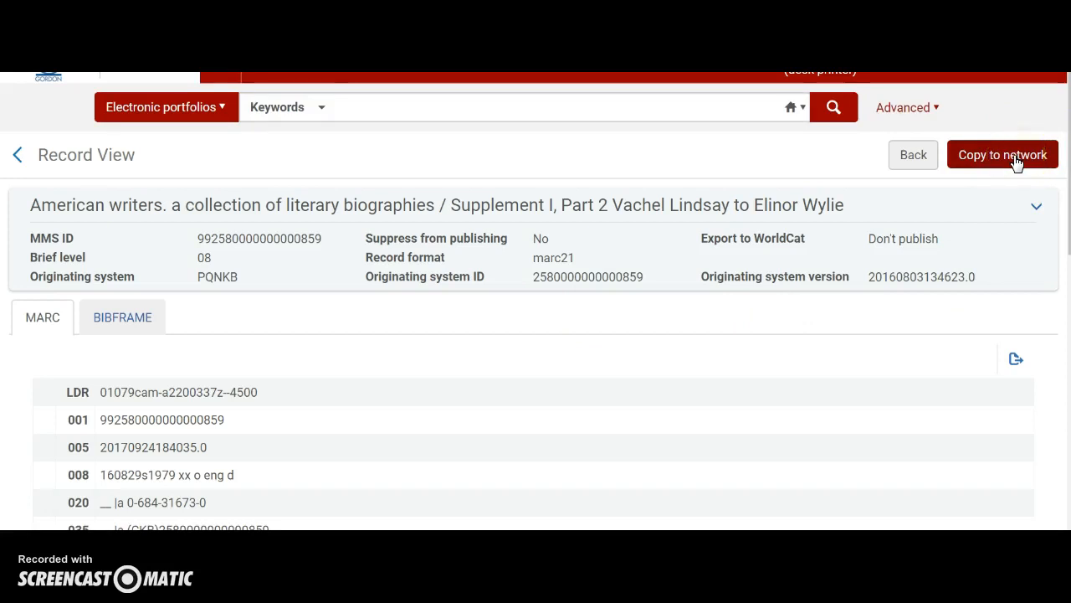
left_click(931, 161)
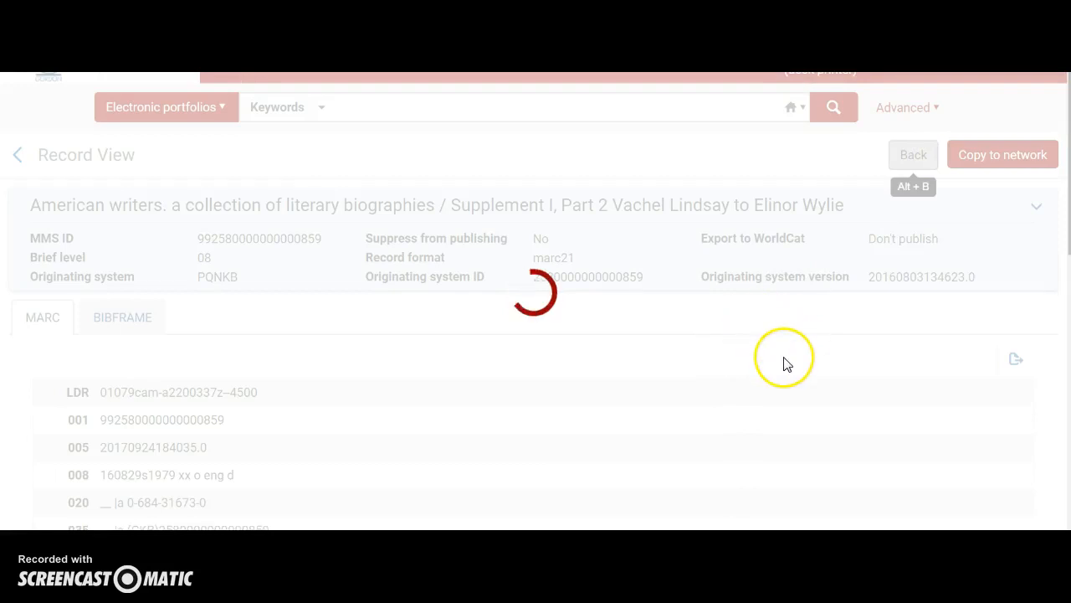
- Compare the electronic collection names of the three Community Zone portfolios for American writers Supplement I, Part 2
left_click(722, 368)
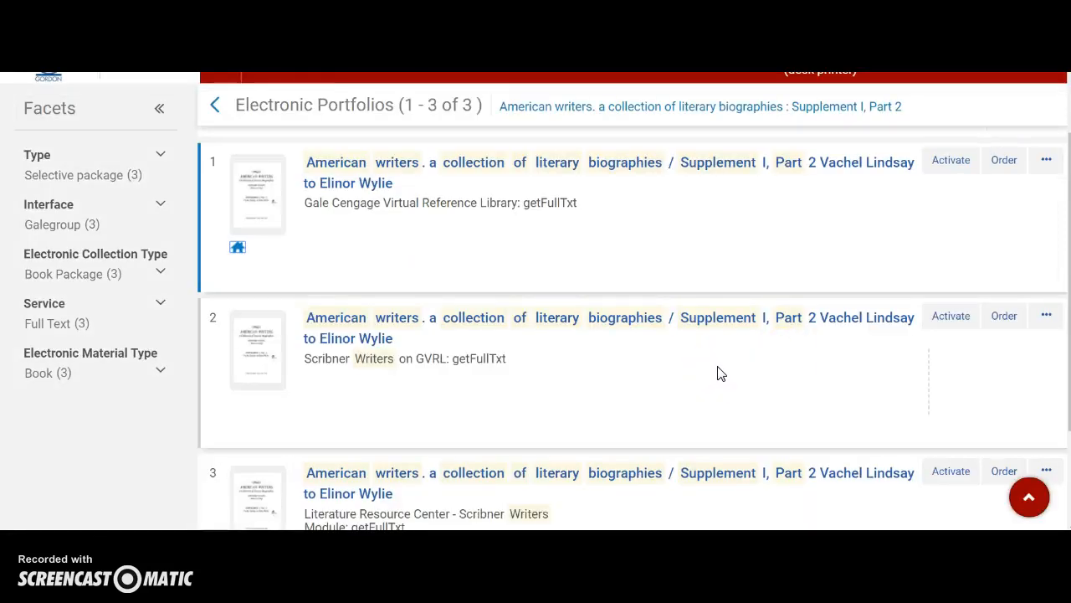
scroll(721, 374, "down", 2)
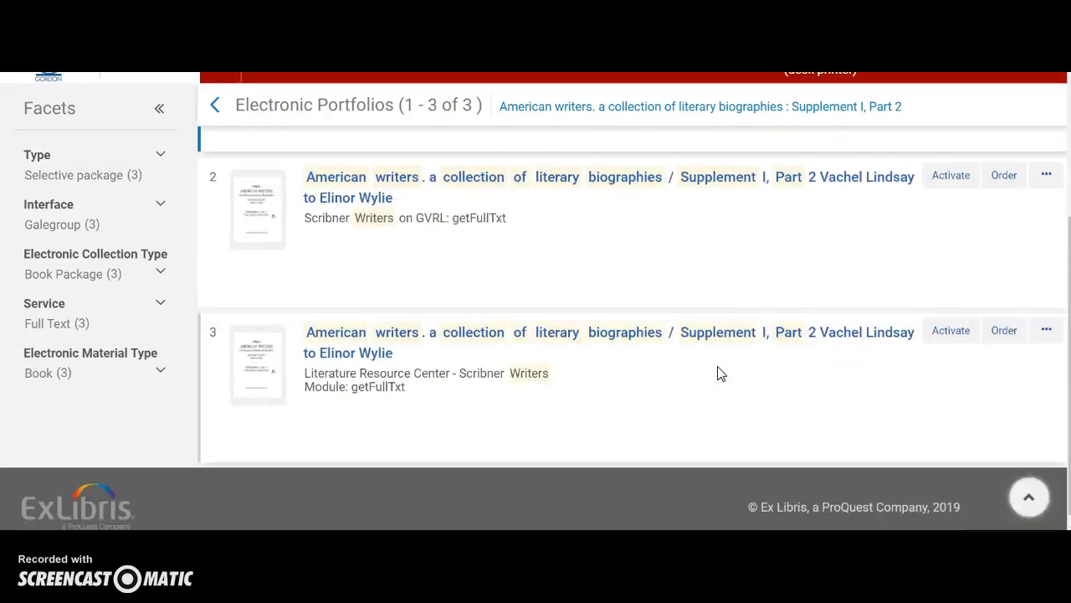
scroll(722, 373, "up", 2)
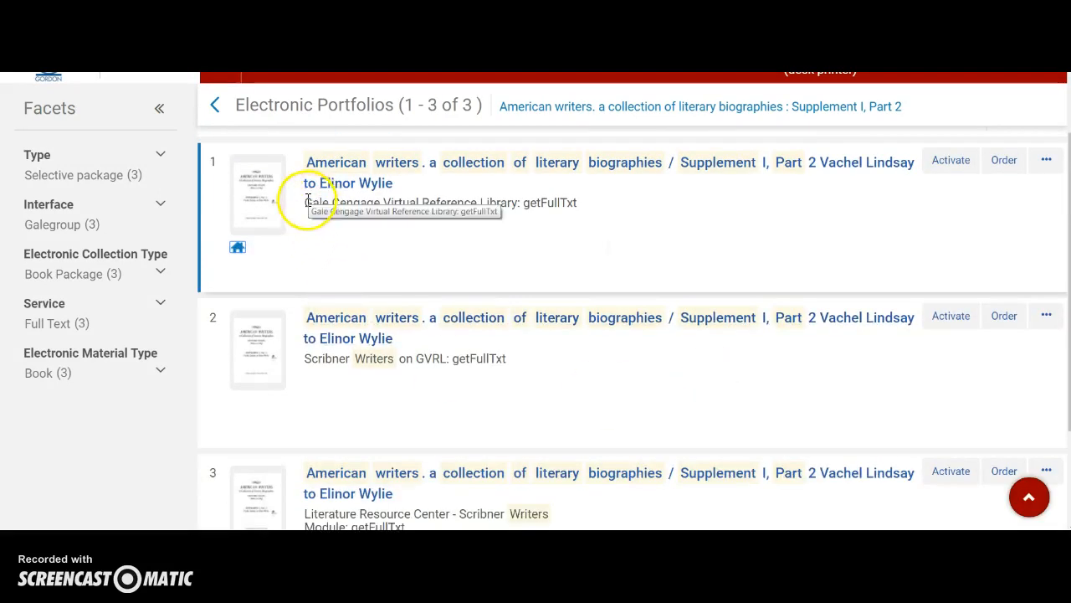
left_click_drag(305, 203, 428, 209)
left_click_drag(514, 208, 516, 208)
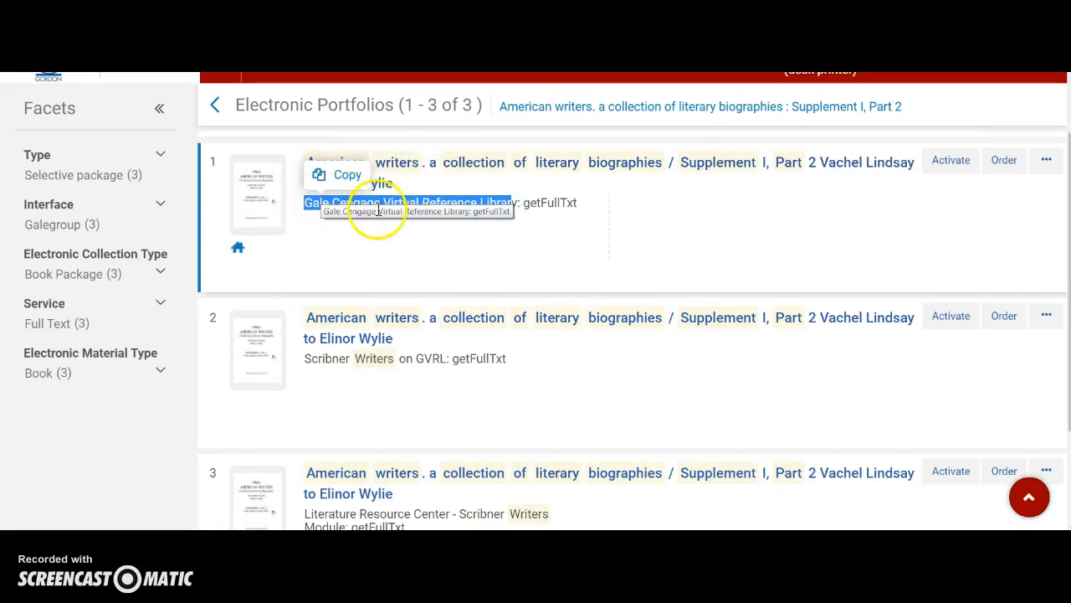
scroll(497, 259, "down", 1)
left_click(312, 288)
left_click_drag(312, 288, 439, 290)
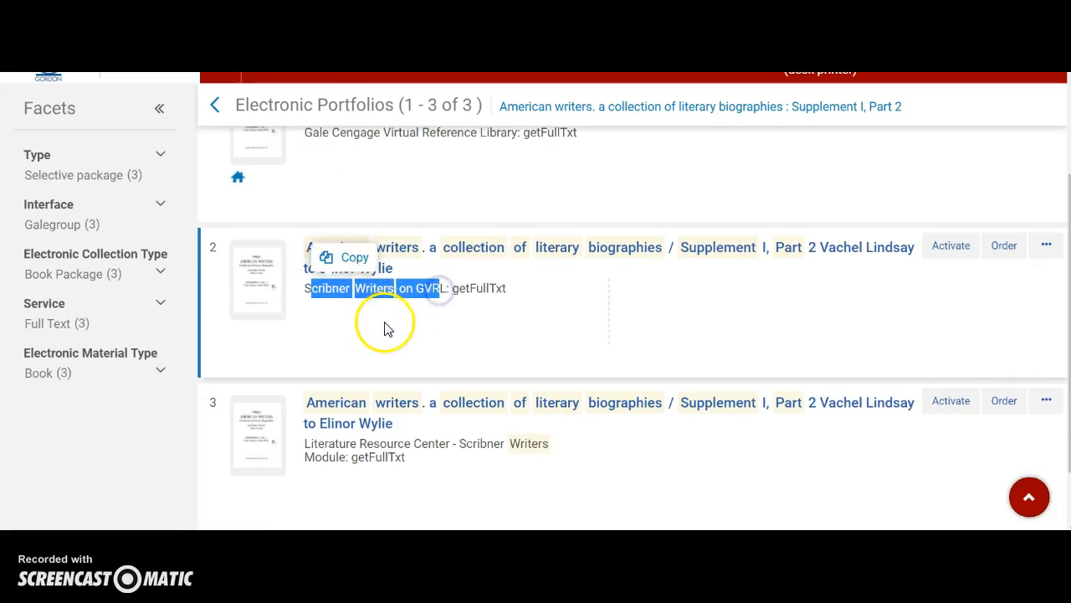
scroll(382, 327, "down", 1)
left_click_drag(315, 360, 544, 363)
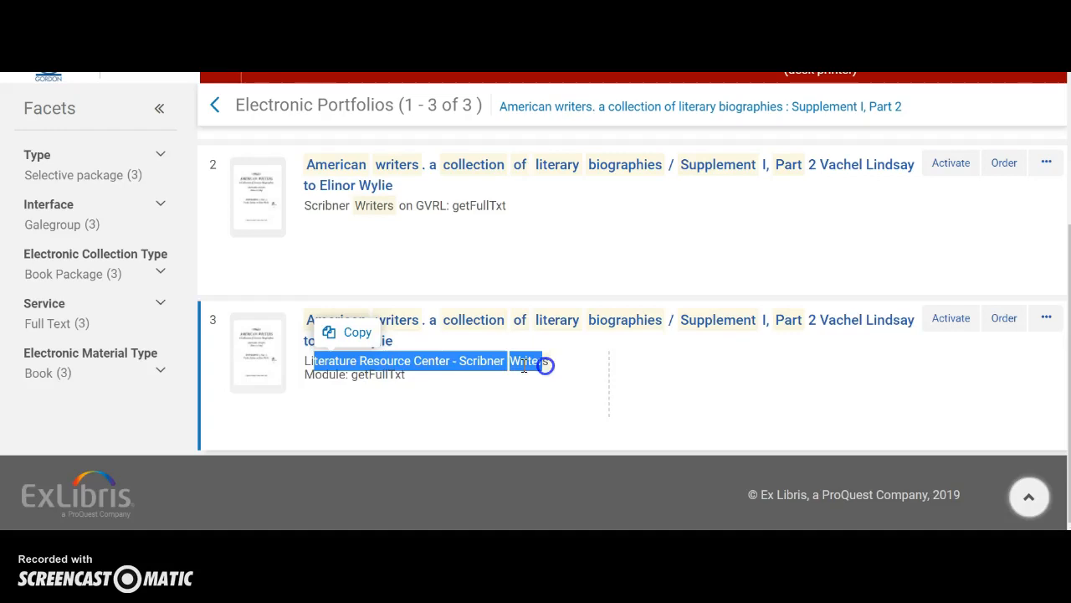
scroll(411, 374, "up", 4)
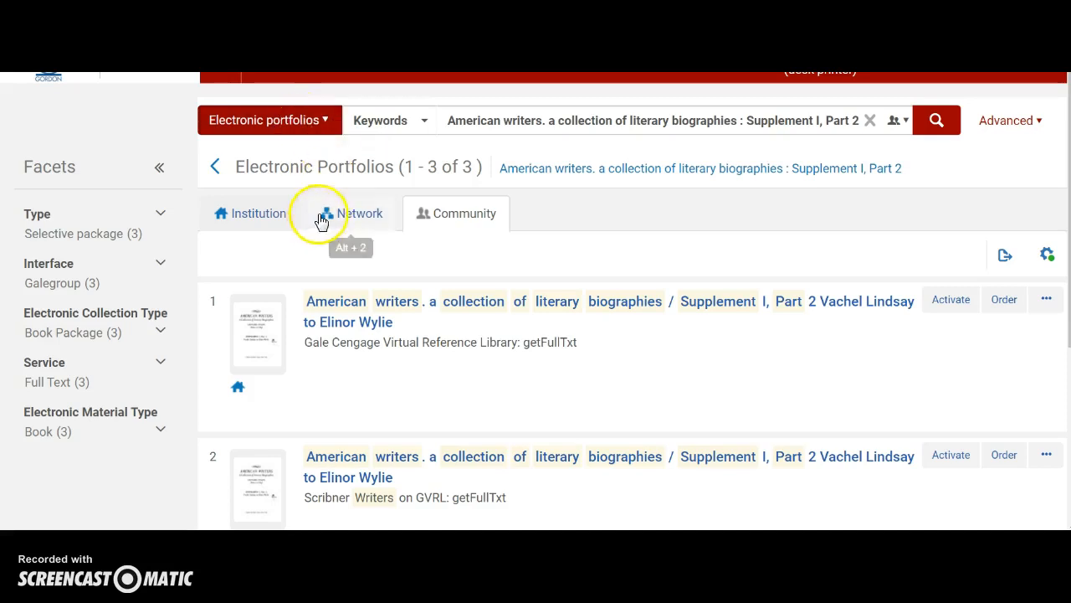
- Run the same electronic portfolio keyword search in the Network Zone
left_click(355, 216)
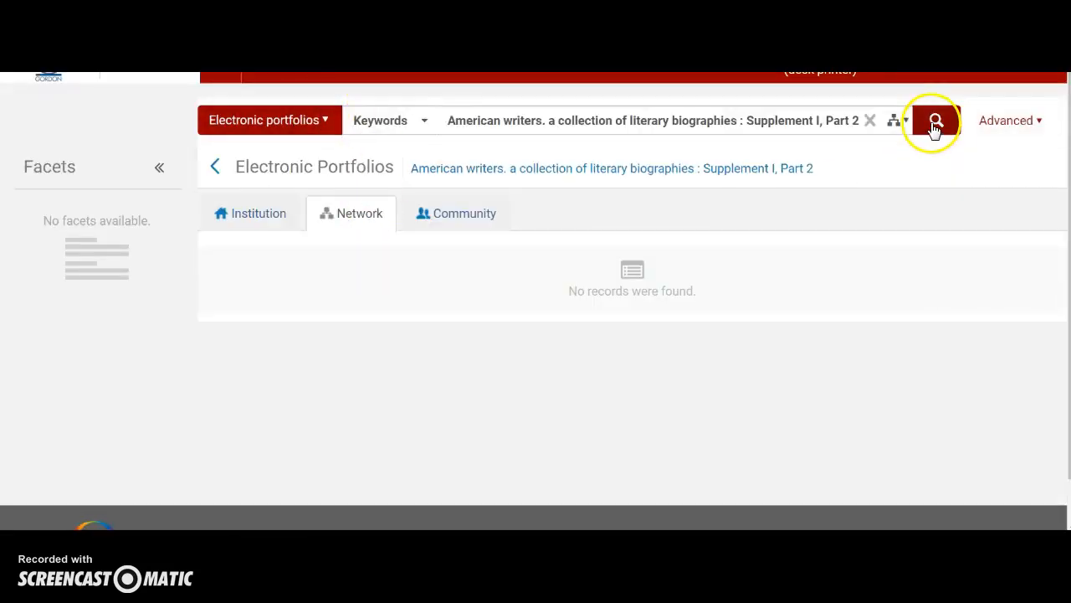
left_click(935, 123)
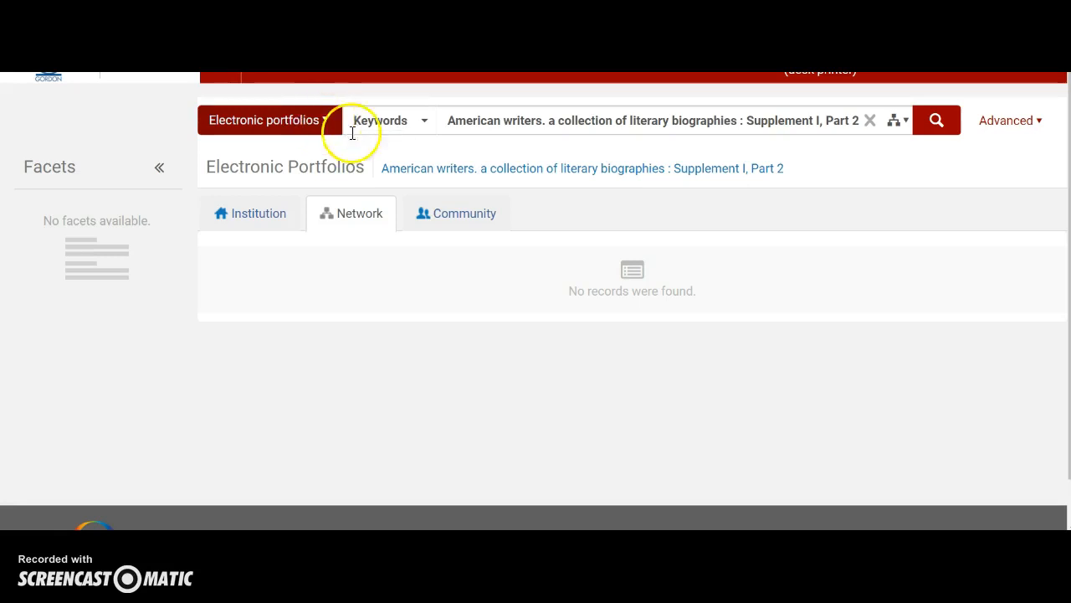
- Search all titles in the Network Zone by keyword for "American writers. a collection of literary biographies / Supplement I, Part 2" and review the results
triple_click(806, 120)
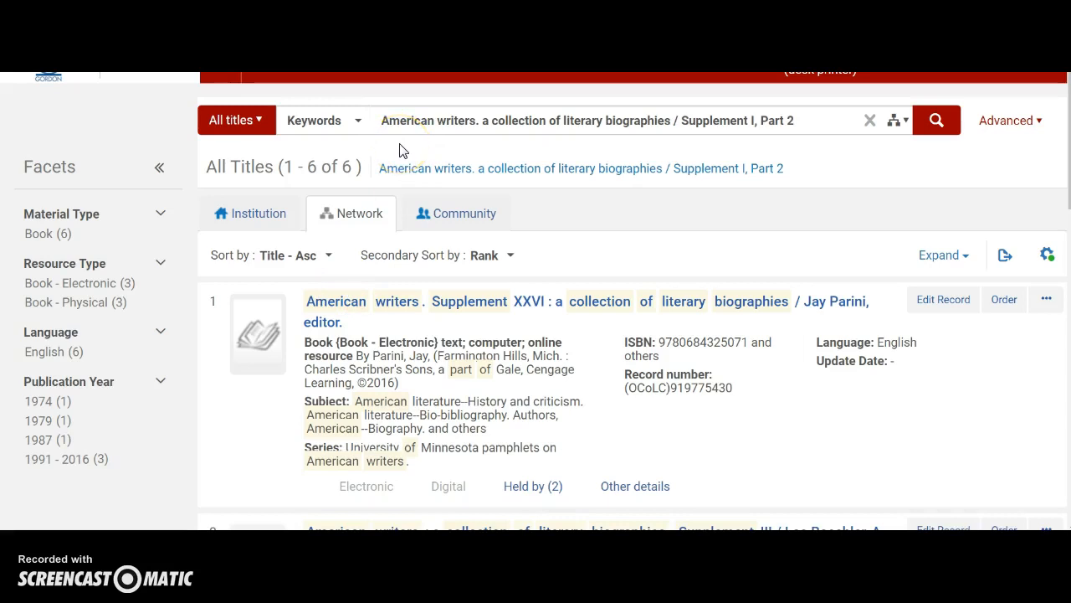
left_click(375, 219)
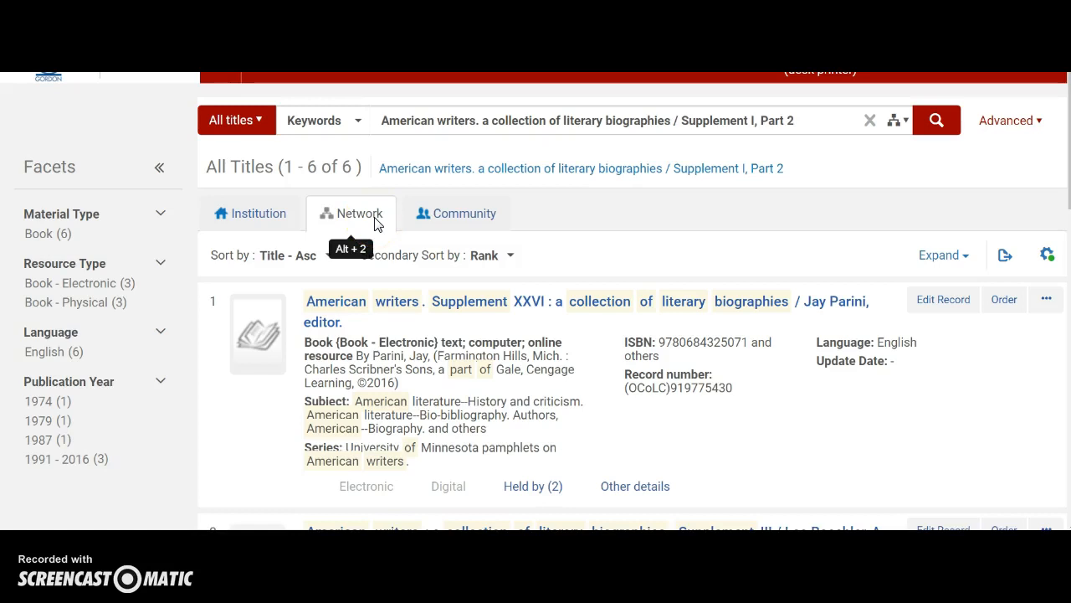
left_click(242, 128)
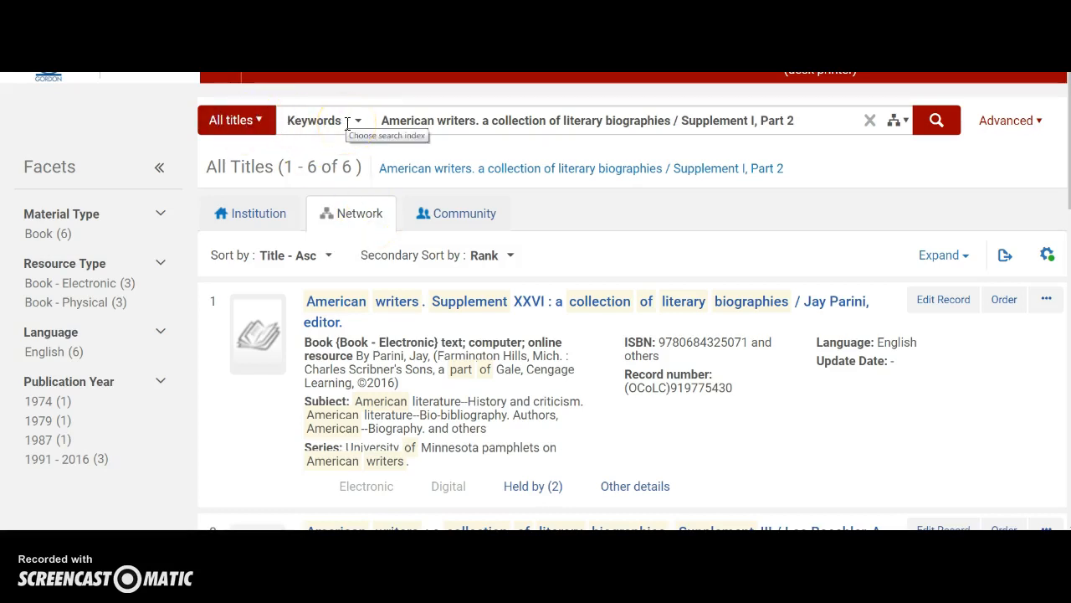
left_click(270, 123)
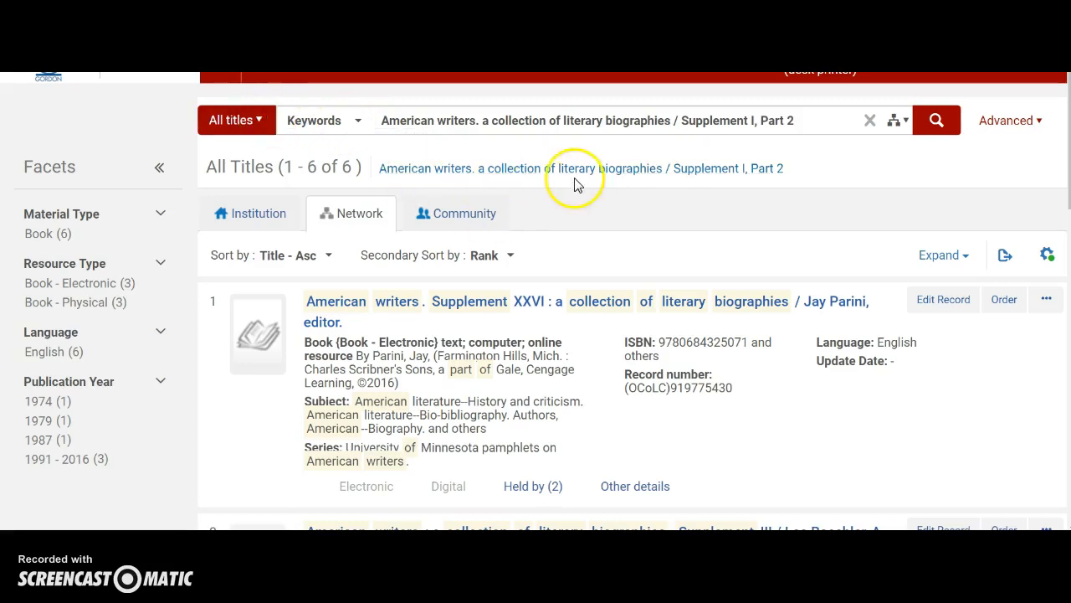
left_click_drag(386, 120, 803, 122)
left_click(775, 372)
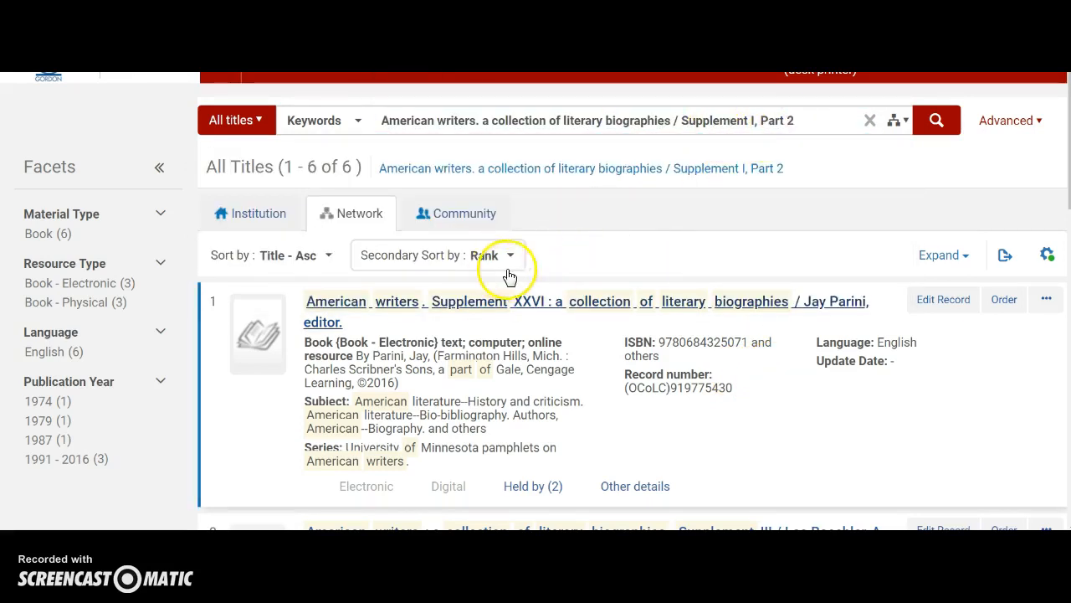
scroll(519, 280, "down", 5)
scroll(527, 285, "down", 2)
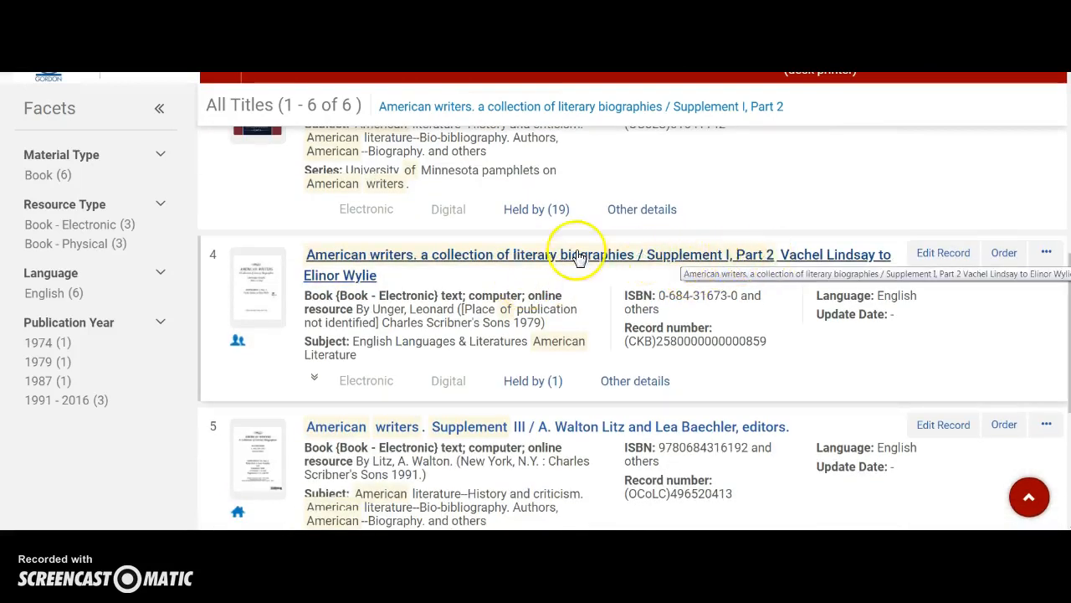
scroll(669, 243, "up", 8)
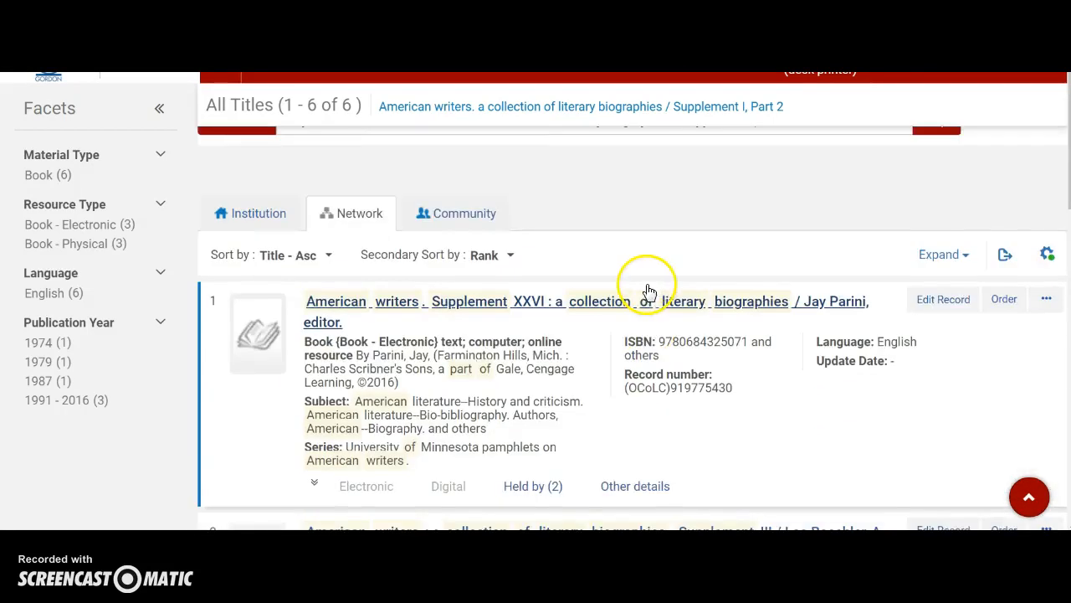
- Search Network Zone electronic portfolios by title for "American writers. a collection of literary biographies / Supplement I, Part 2"
left_click(253, 120)
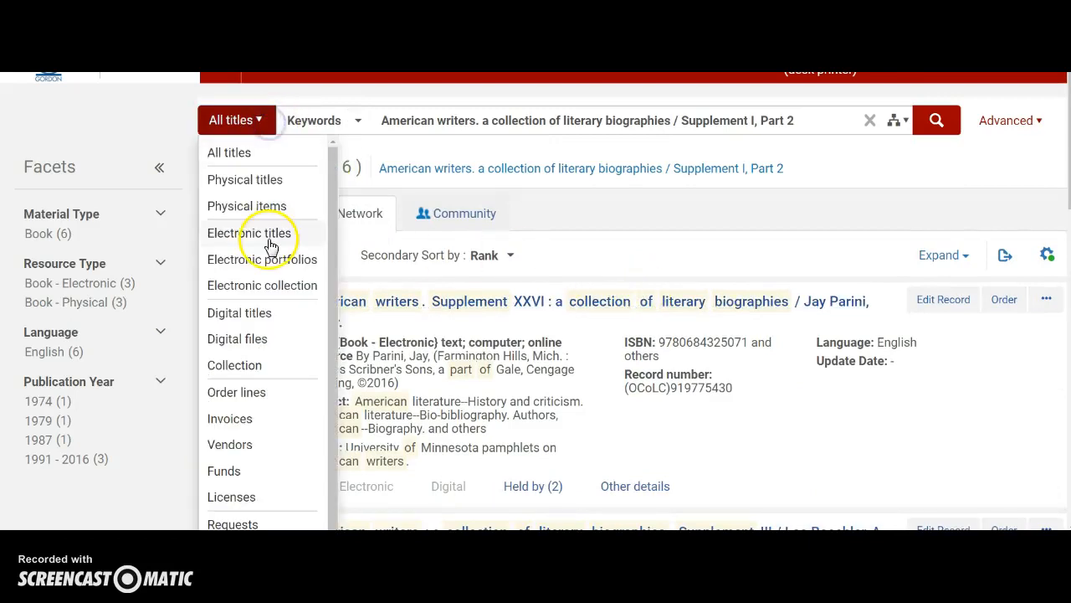
left_click(280, 265)
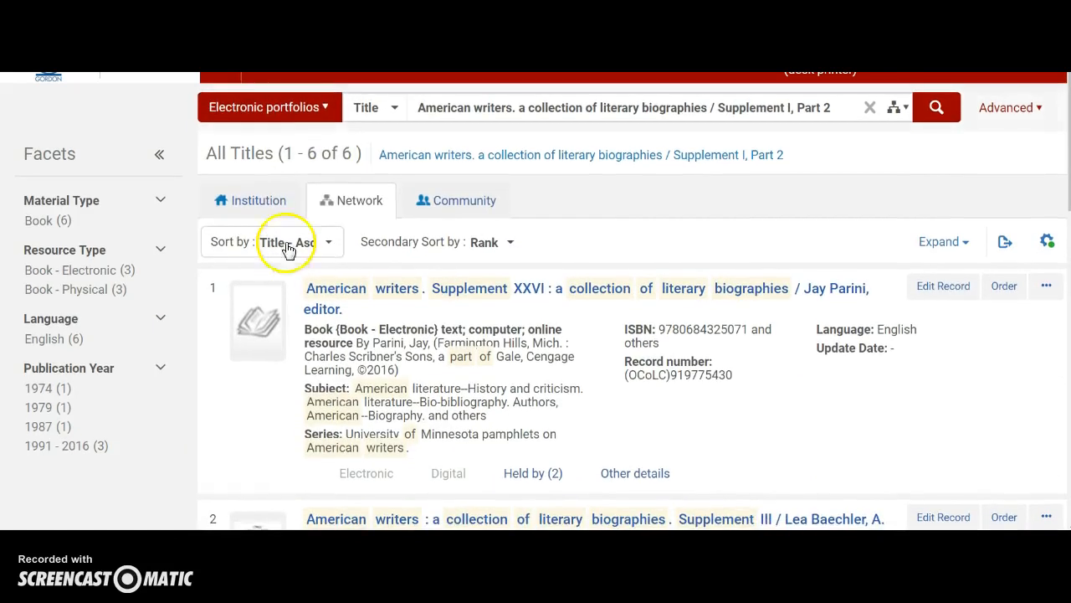
left_click(933, 108)
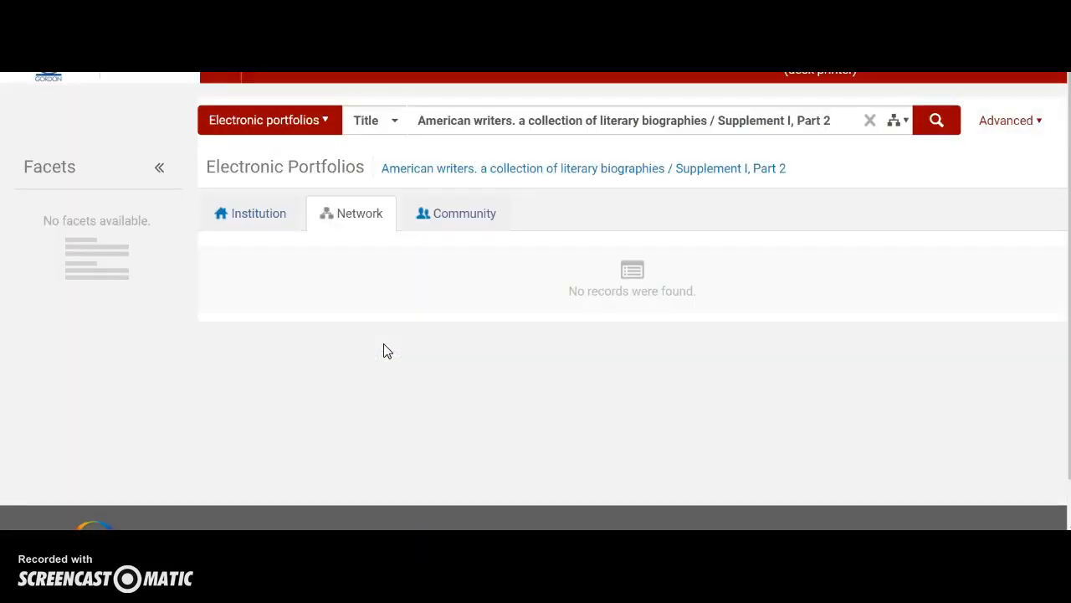
- Search all titles in the Network Zone by keyword again and check which institutions hold American writers Supplement I, Part 2
left_click(317, 126)
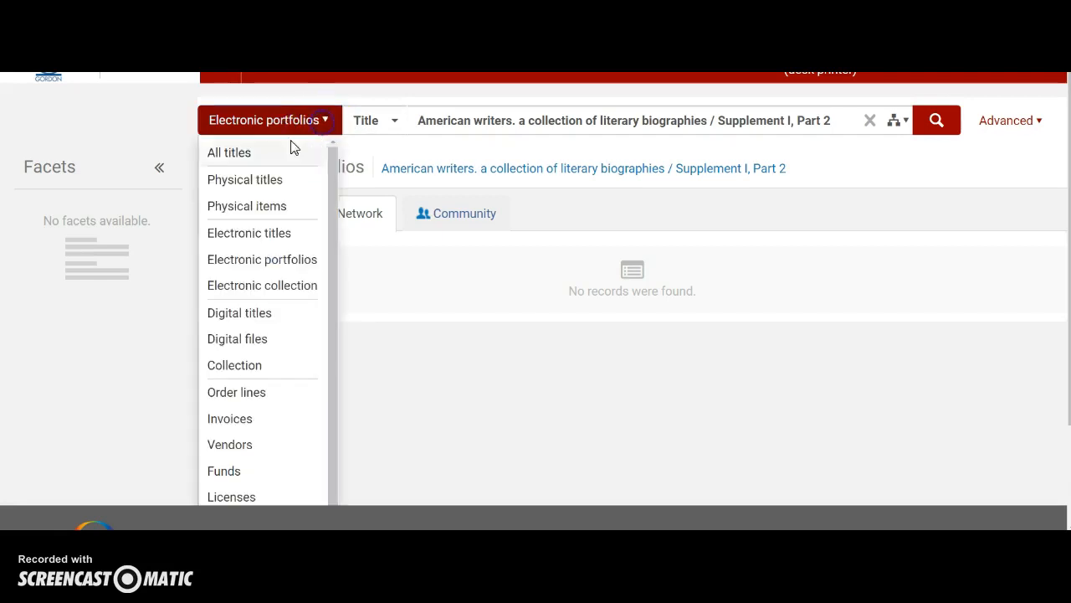
left_click(238, 154)
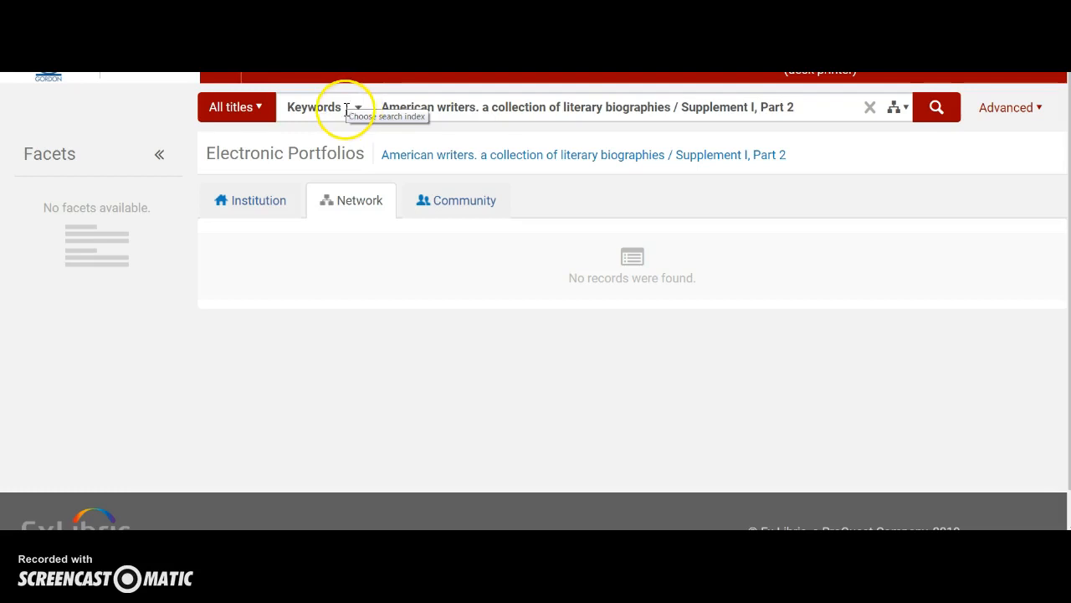
left_click(929, 107)
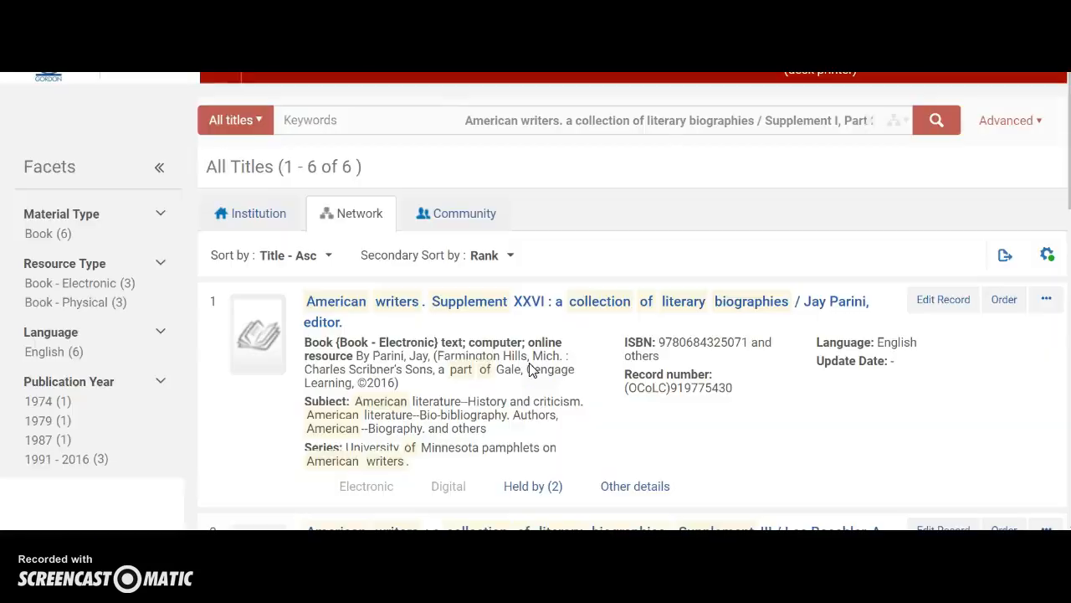
scroll(285, 464, "down", 5)
scroll(284, 467, "down", 4)
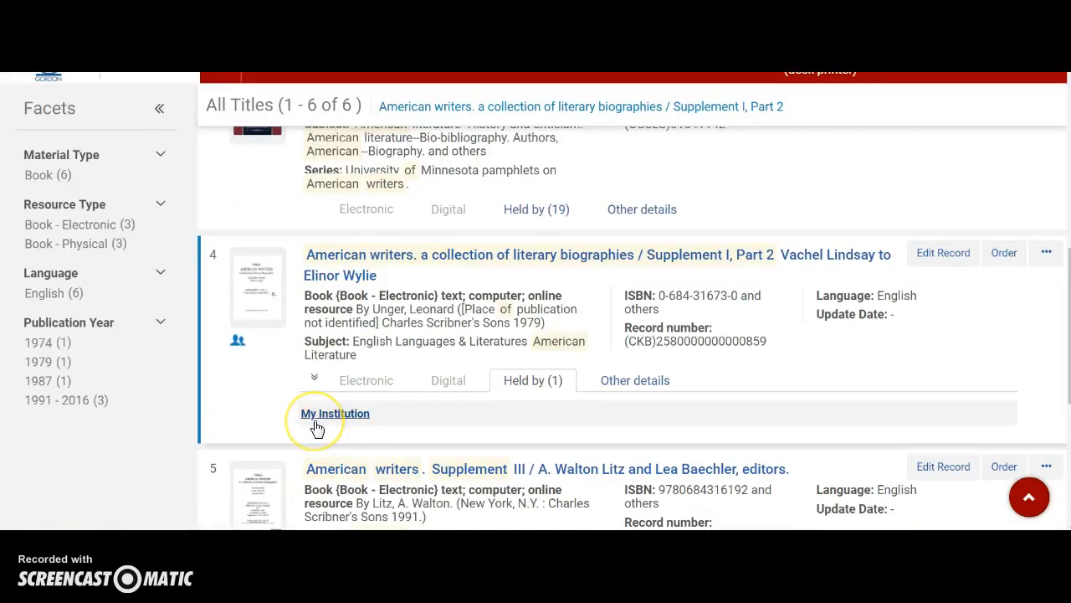
left_click(343, 417)
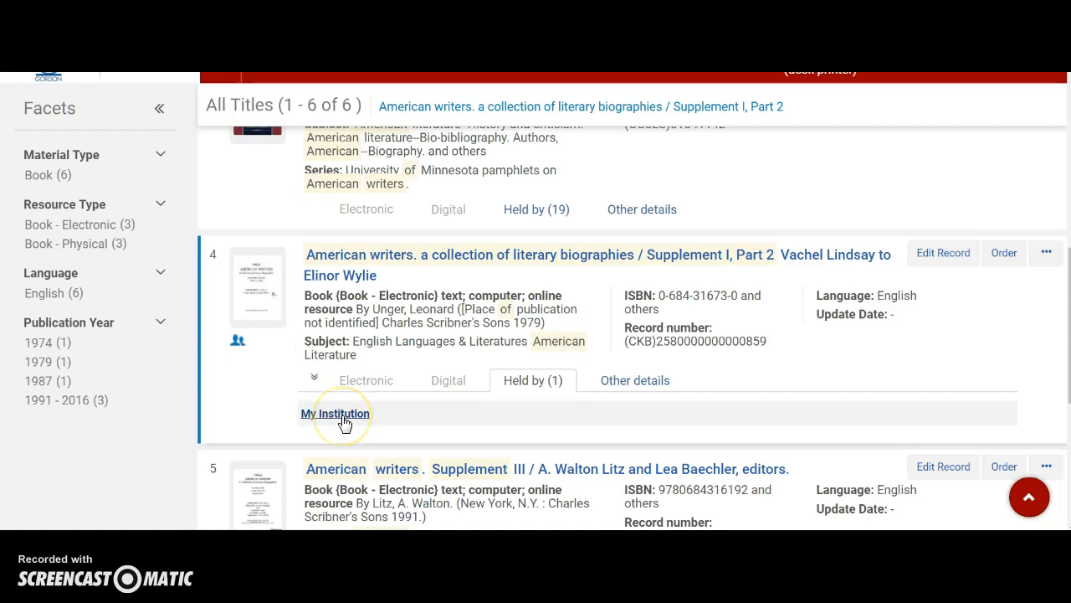
left_click(239, 343)
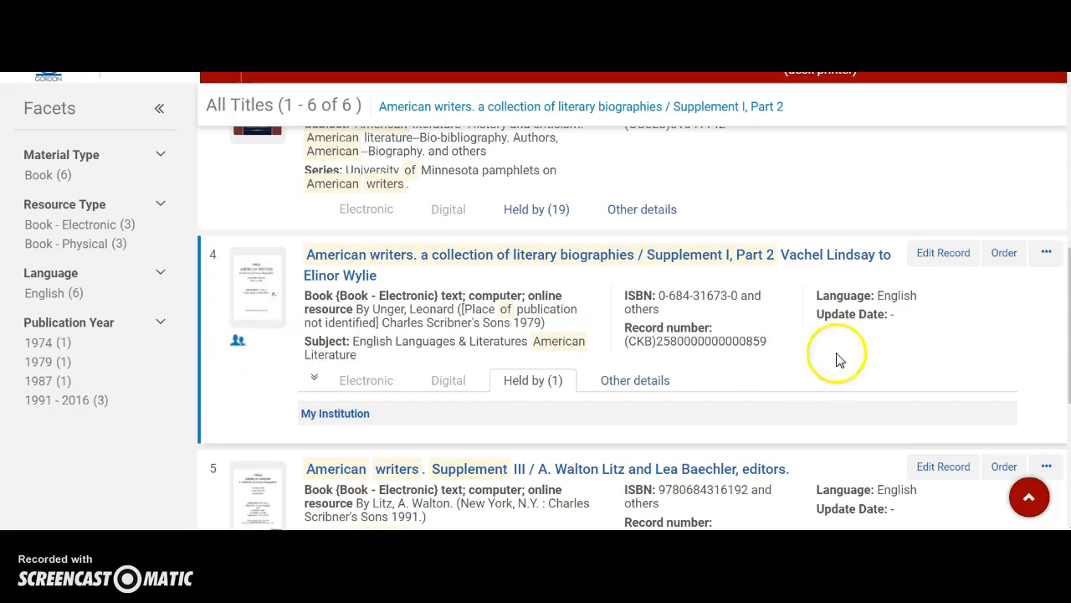
- Open the Network Zone record for American writers Supplement I, Part 2 for editing in the MD Editor
left_click(1046, 254)
left_click(354, 256)
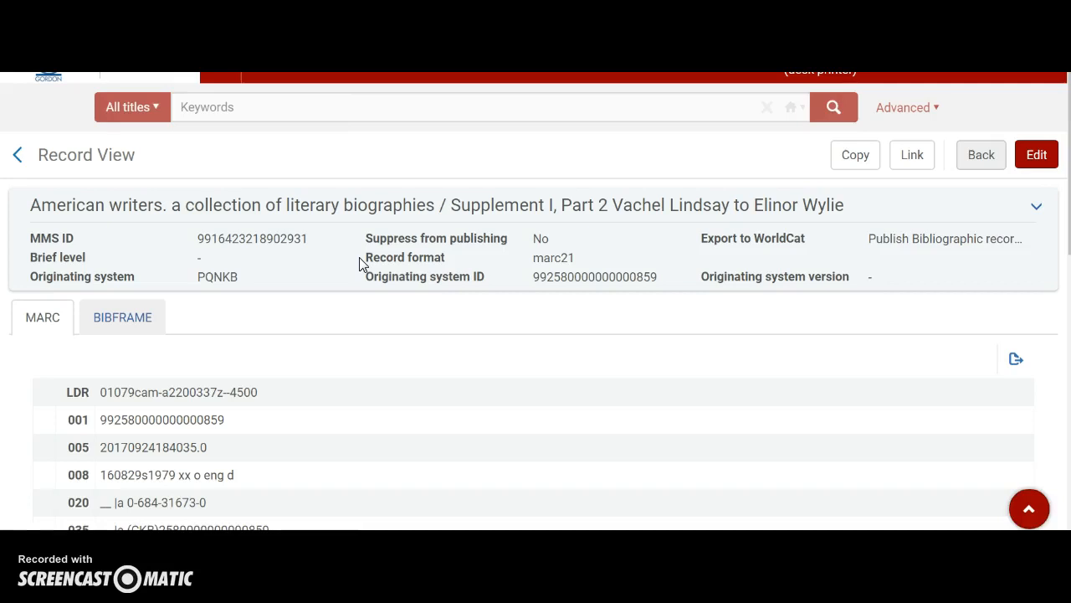
left_click(1034, 156)
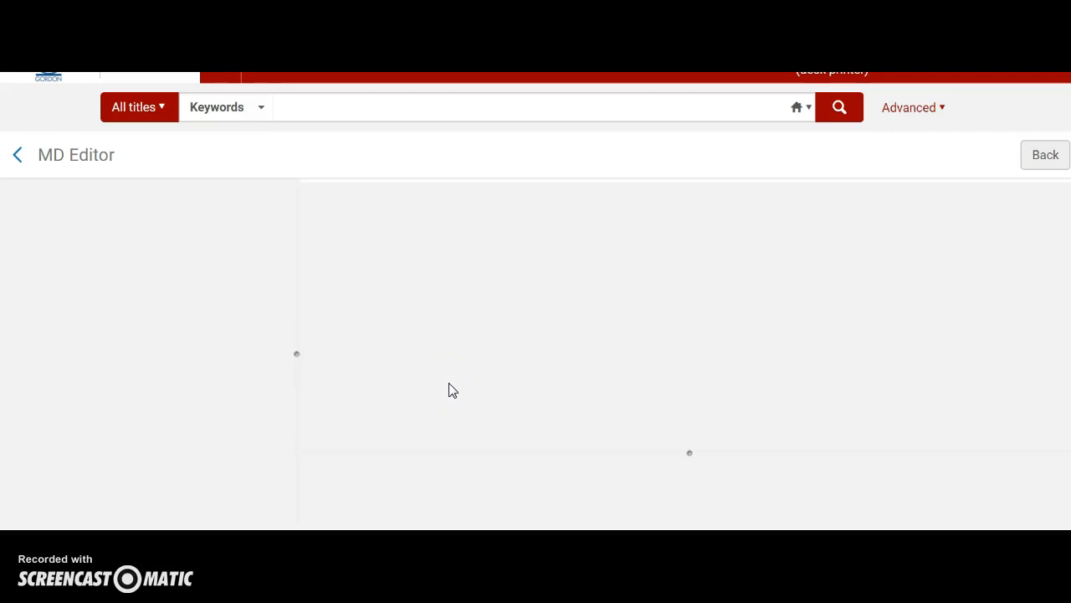
- Delete "Part 2 Vachel Lindsay to Elinor Wylie" from the title in MARC field 245
scroll(449, 400, "down", 3)
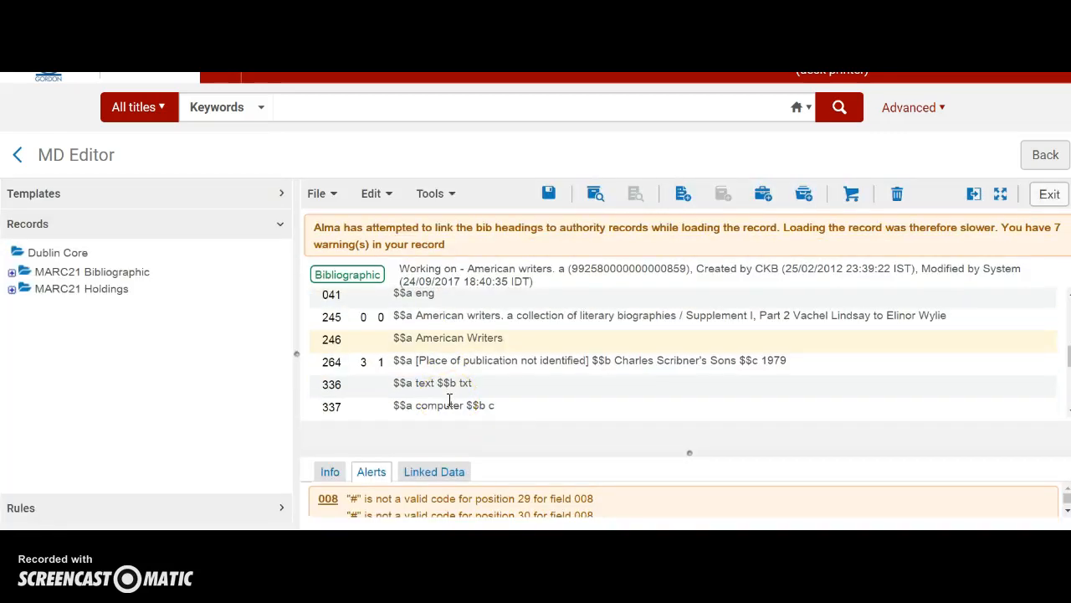
left_click(360, 316)
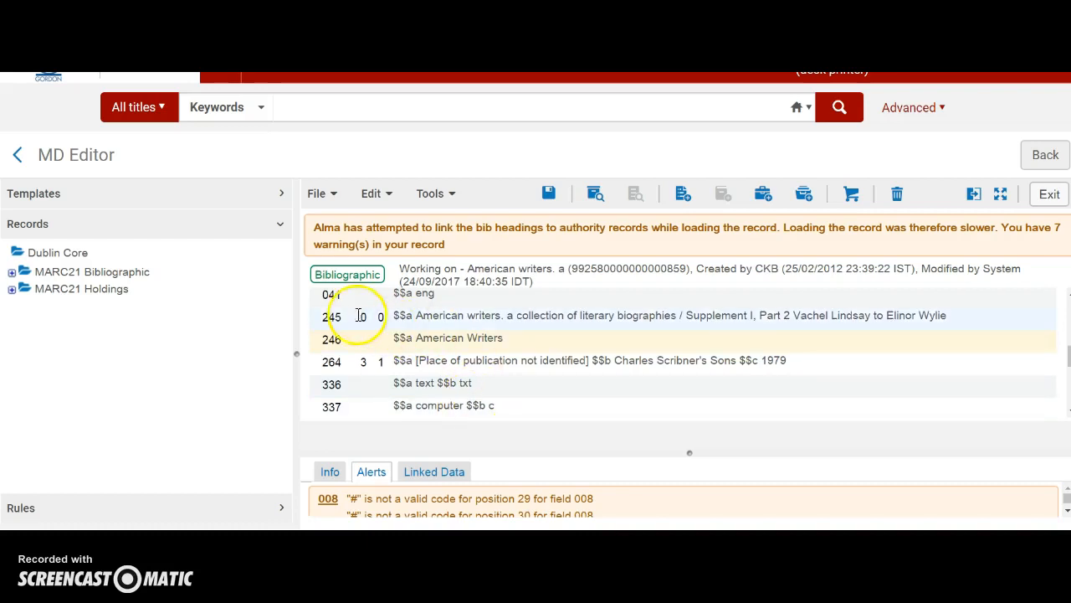
left_click(398, 207)
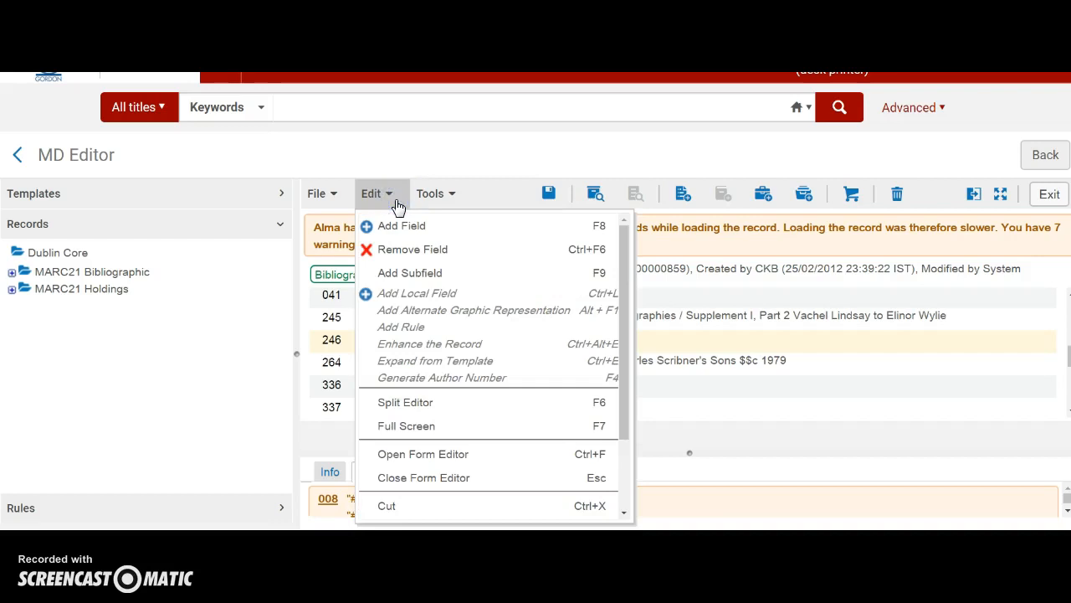
left_click(330, 317)
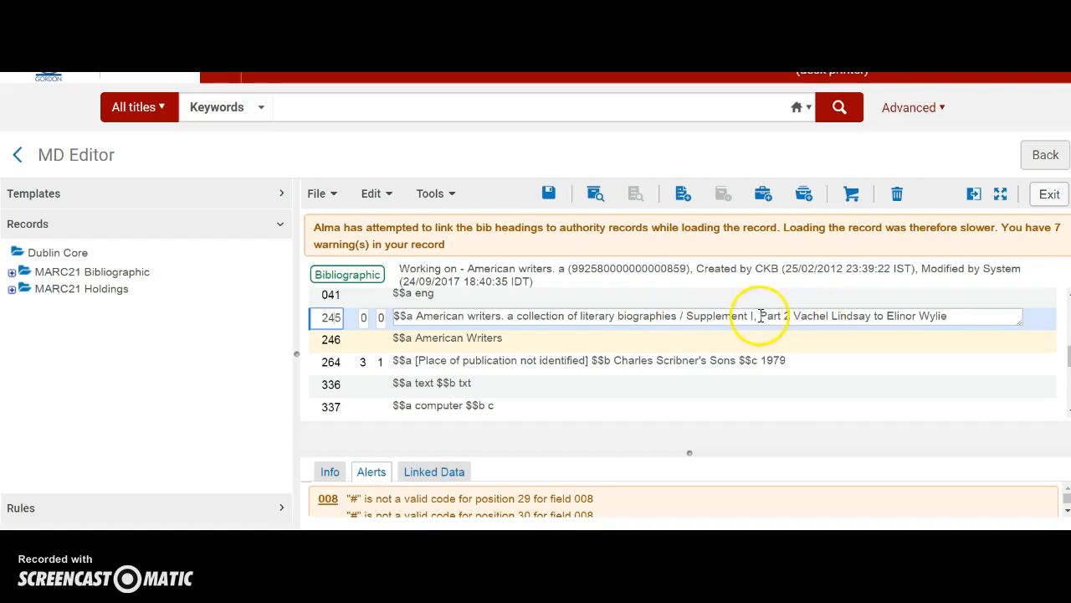
left_click_drag(760, 315, 958, 324)
key("Delete")
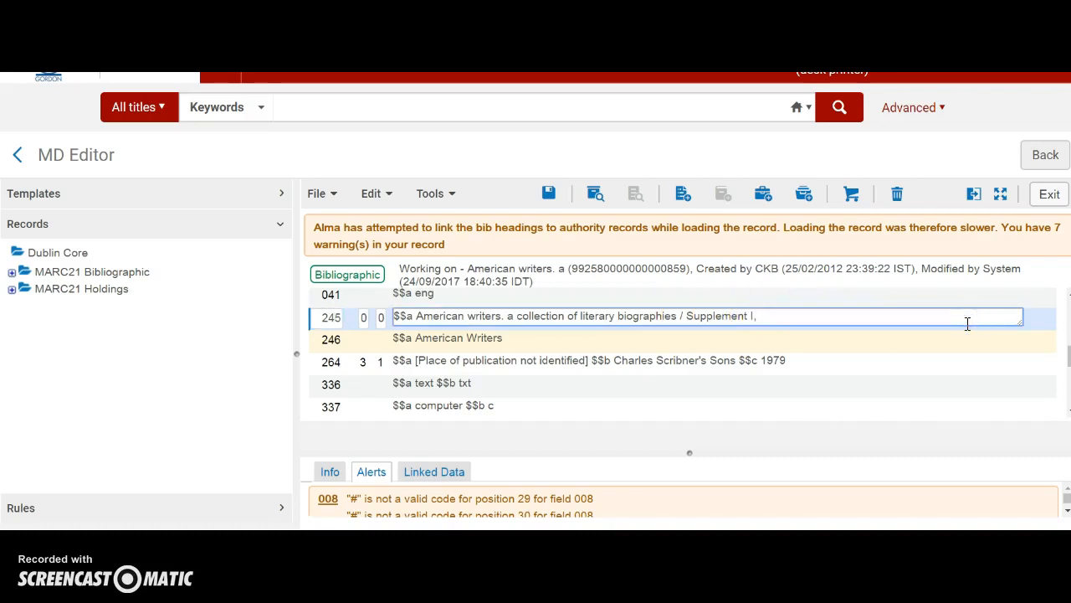
- Save and release the edited American writers record, and release all records in MARC21 Bibliographic
left_click(335, 193)
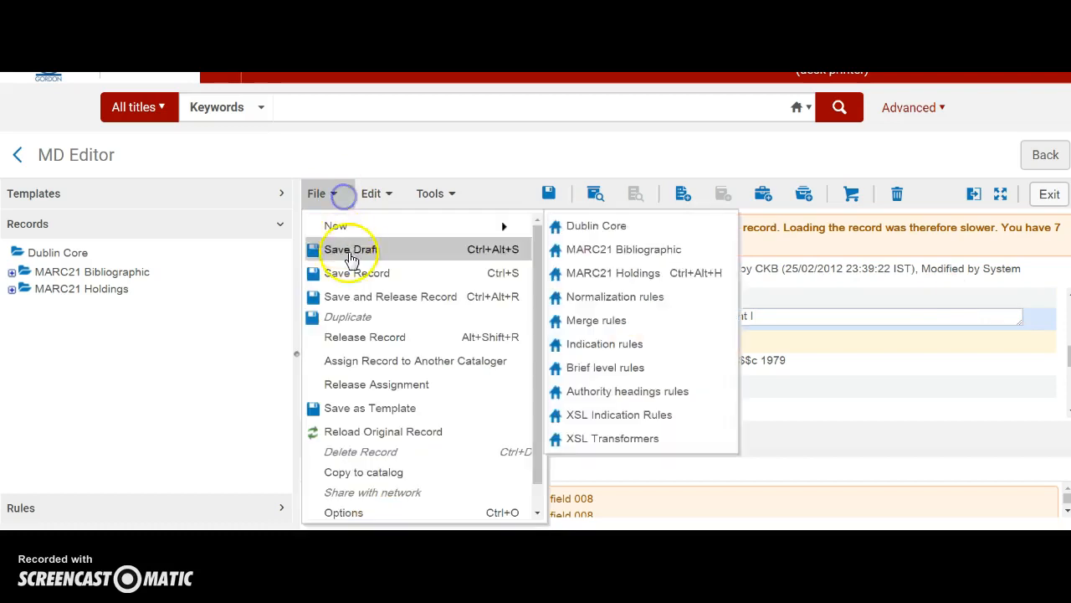
left_click(372, 294)
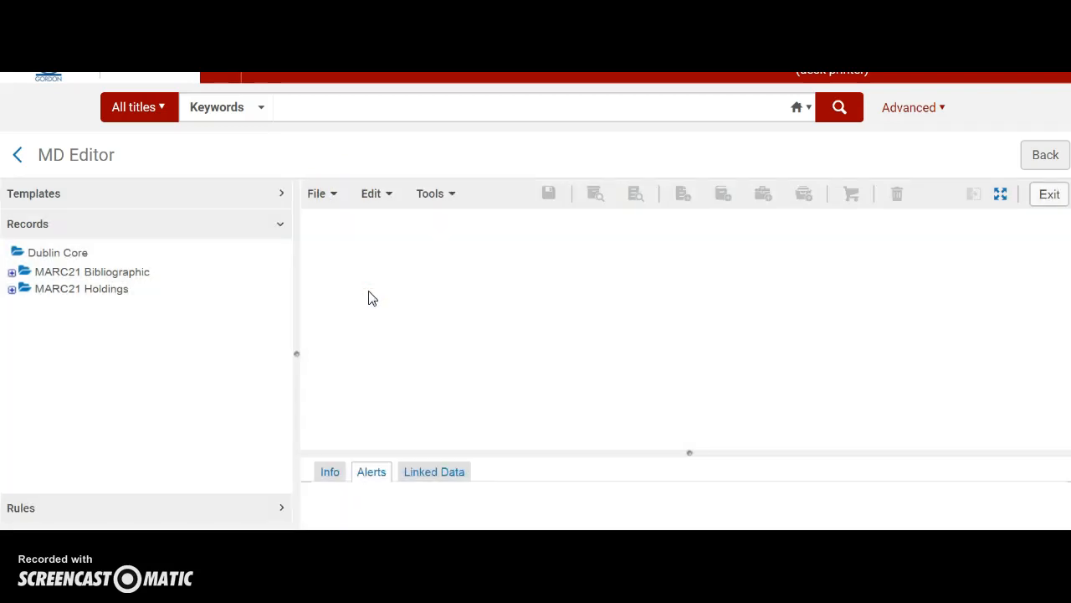
left_click(12, 272)
right_click(59, 271)
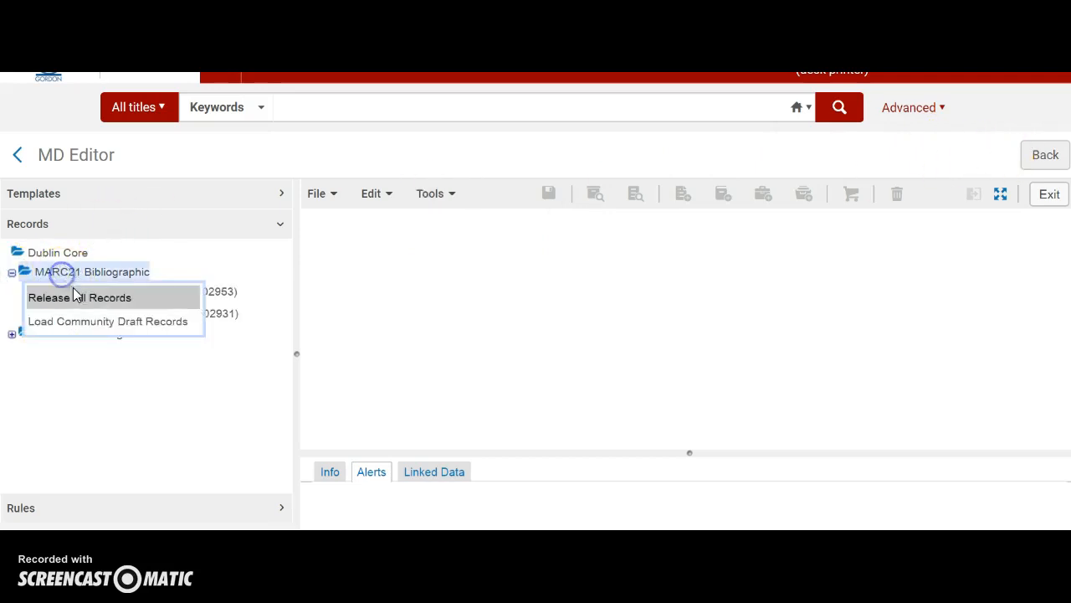
left_click(95, 299)
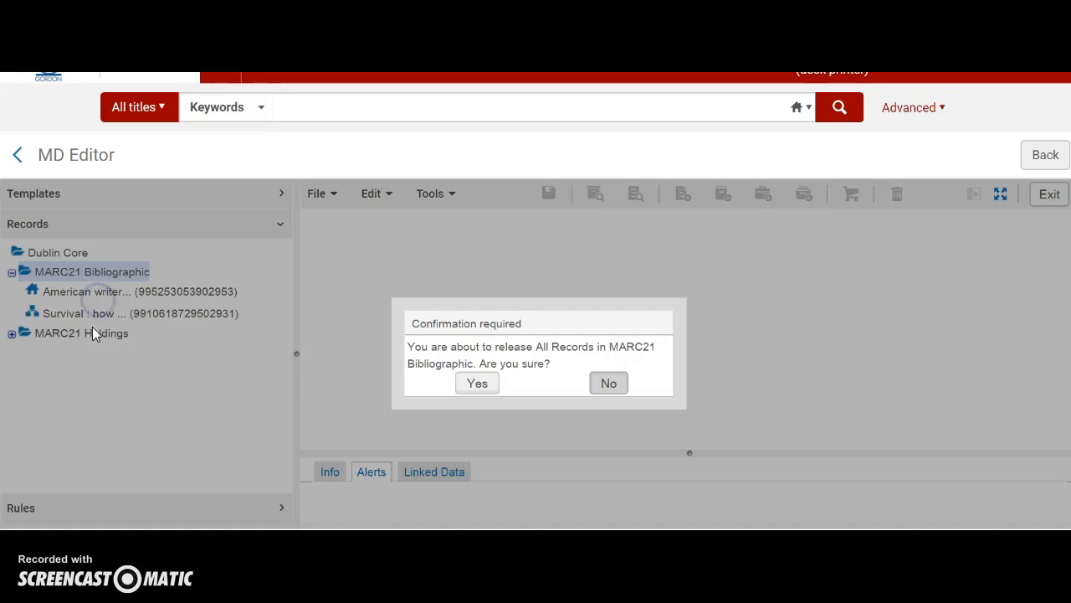
left_click(476, 385)
- Release all records in MARC21 Holdings
right_click(49, 289)
left_click(50, 318)
left_click(475, 383)
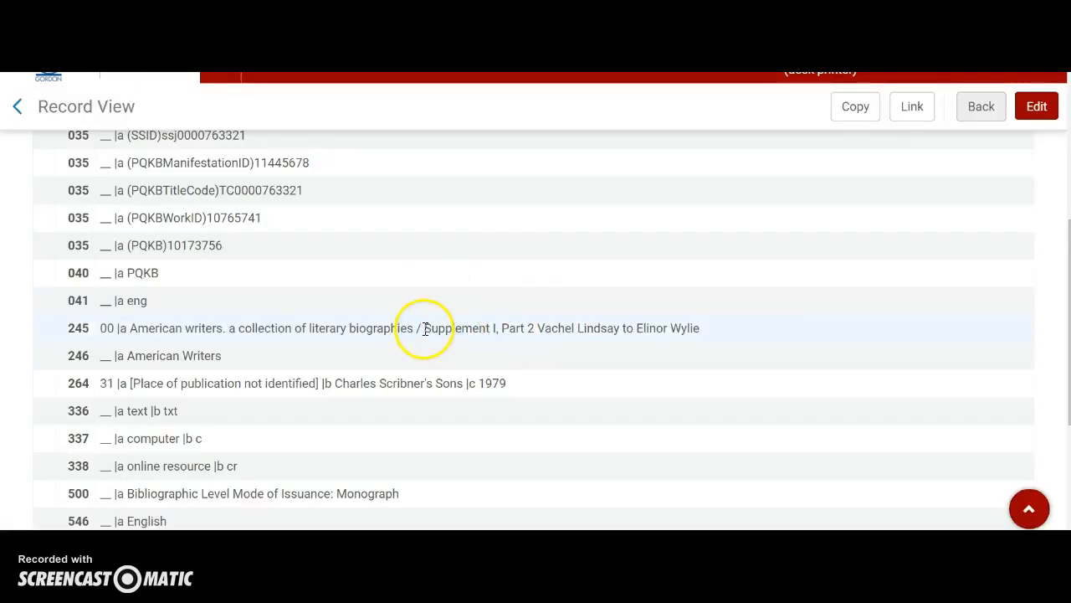
- Highlight "Supplement I, Part 2 Vachel Lindsay to Elinor Wylie" in MARC field 245 of the American writers record view
left_click_drag(424, 328, 722, 340)
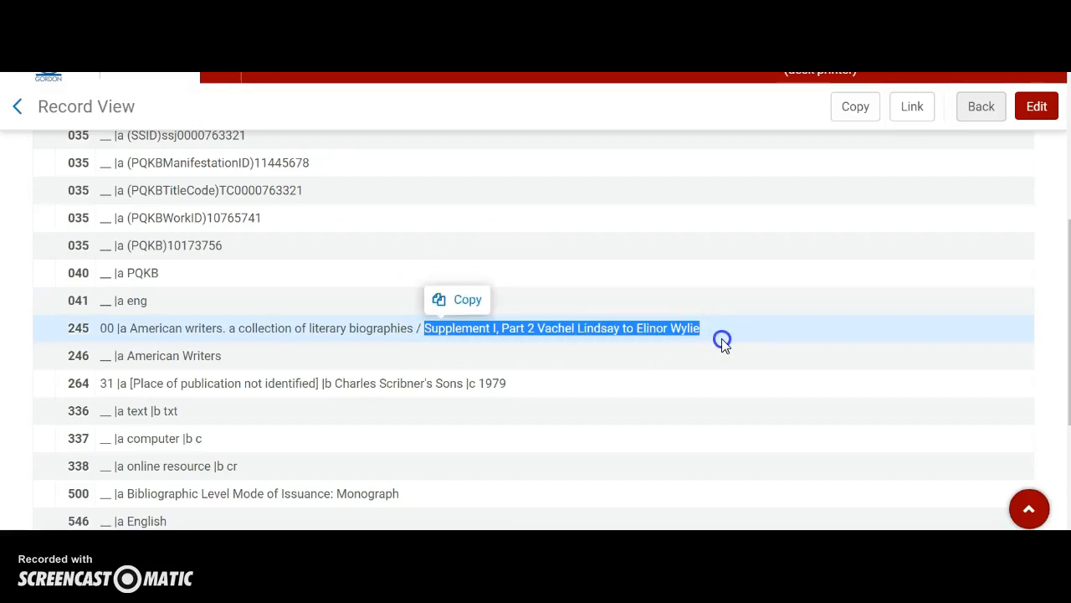
left_click(430, 329)
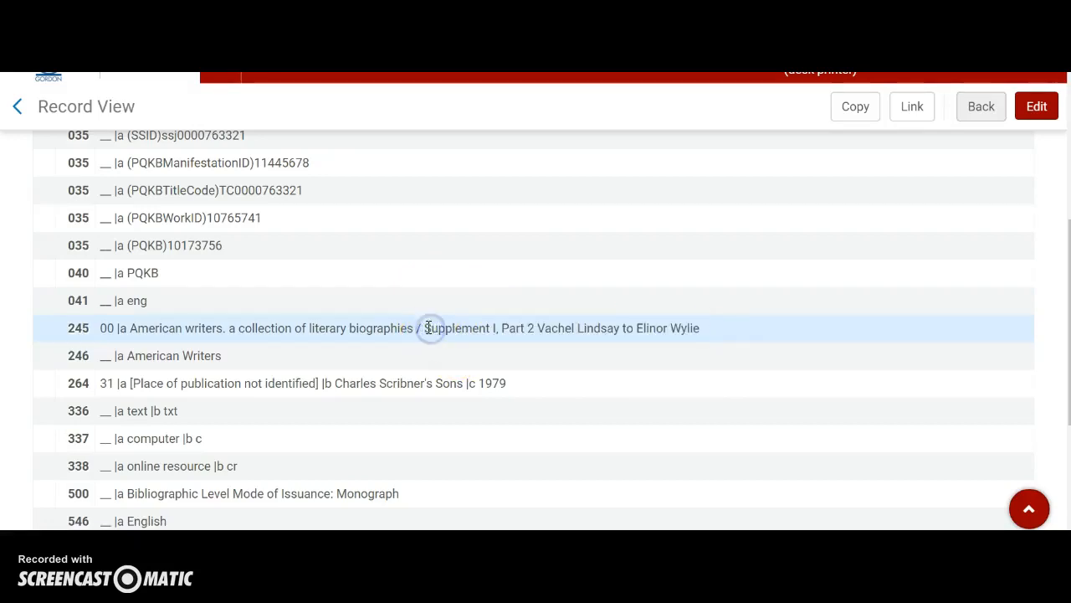
left_click_drag(428, 328, 717, 334)
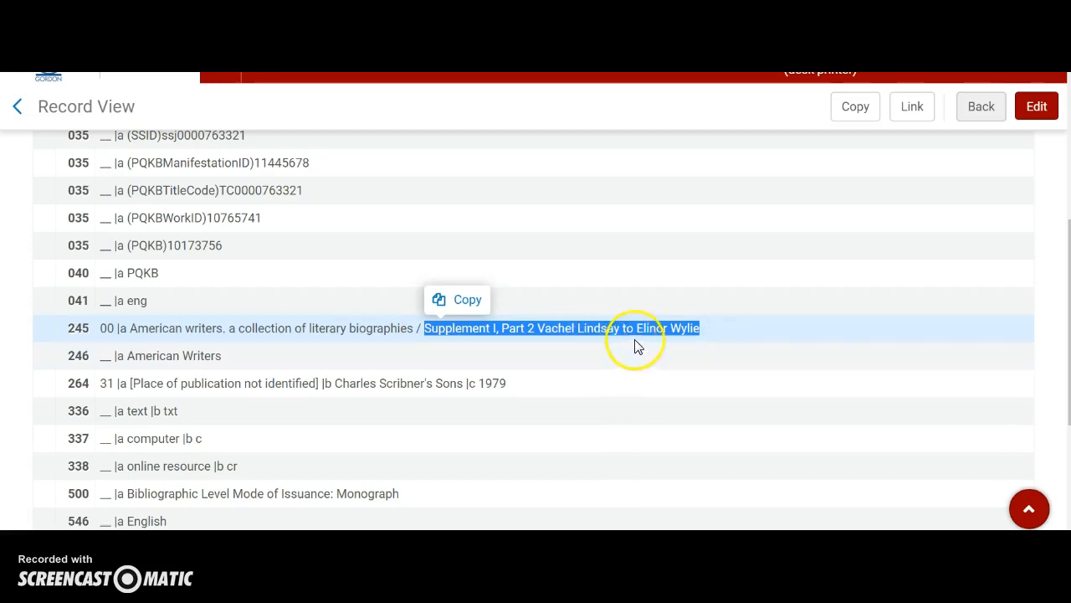